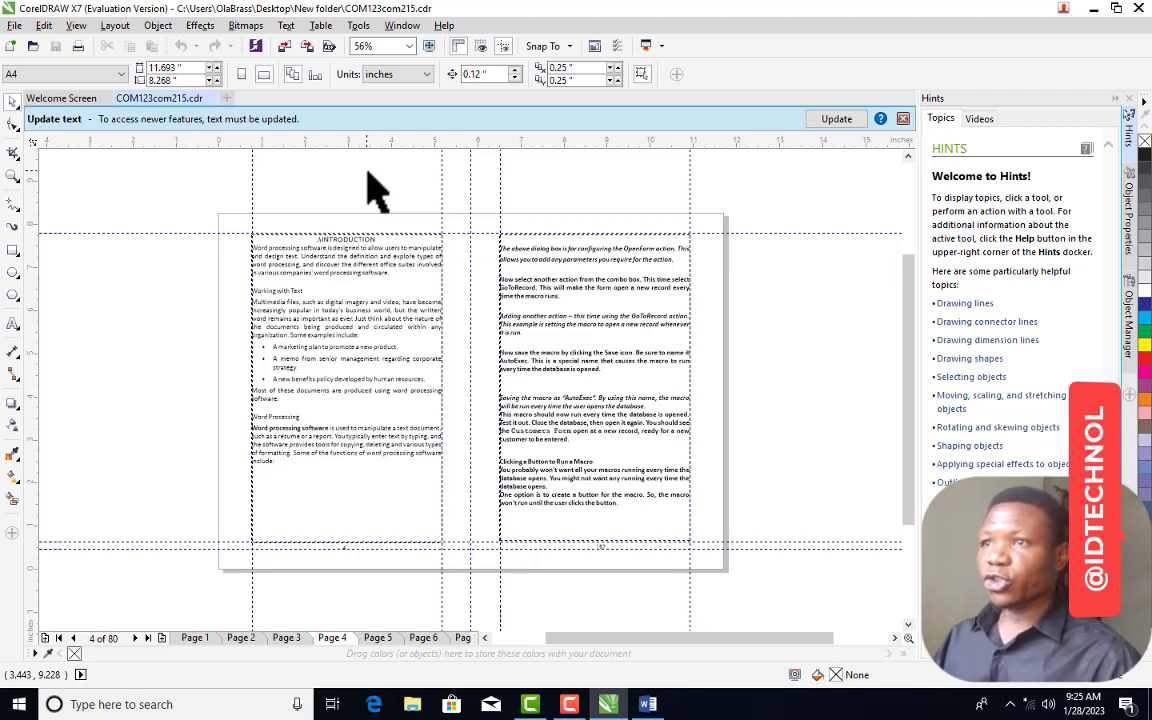
Examine the two page numbers at the foot of page 4 of the booklet layout
{"action": "left_click", "coordinate": [409, 46]}
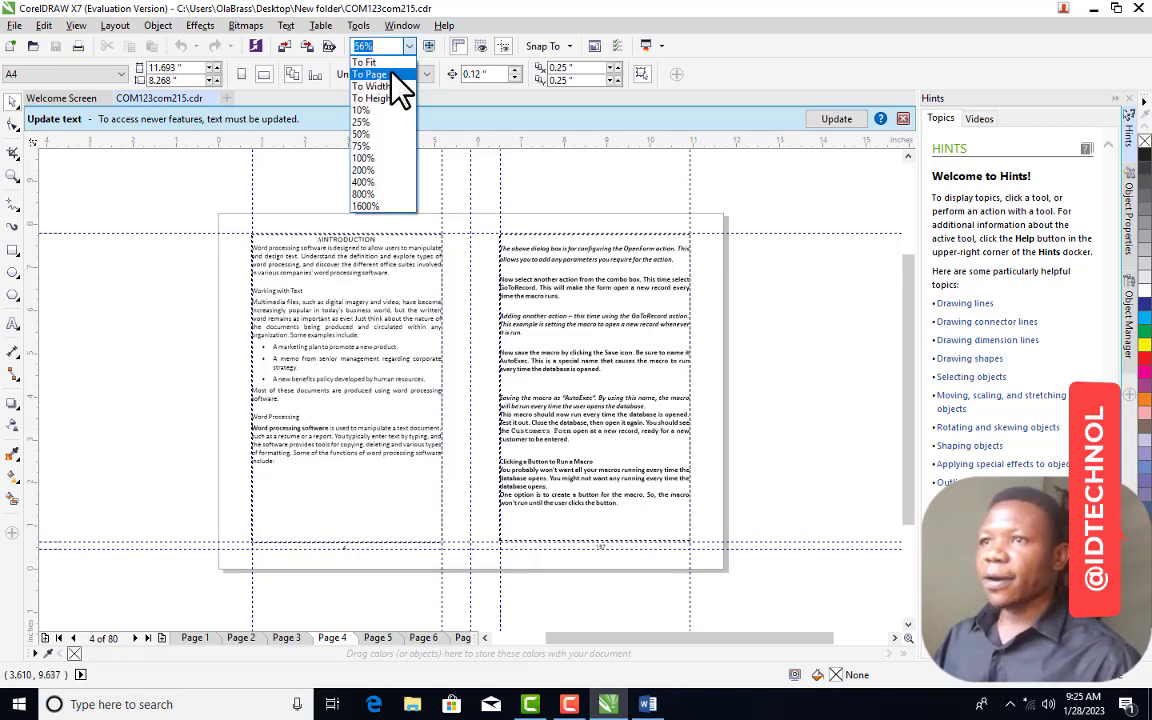
{"action": "left_click", "coordinate": [391, 75]}
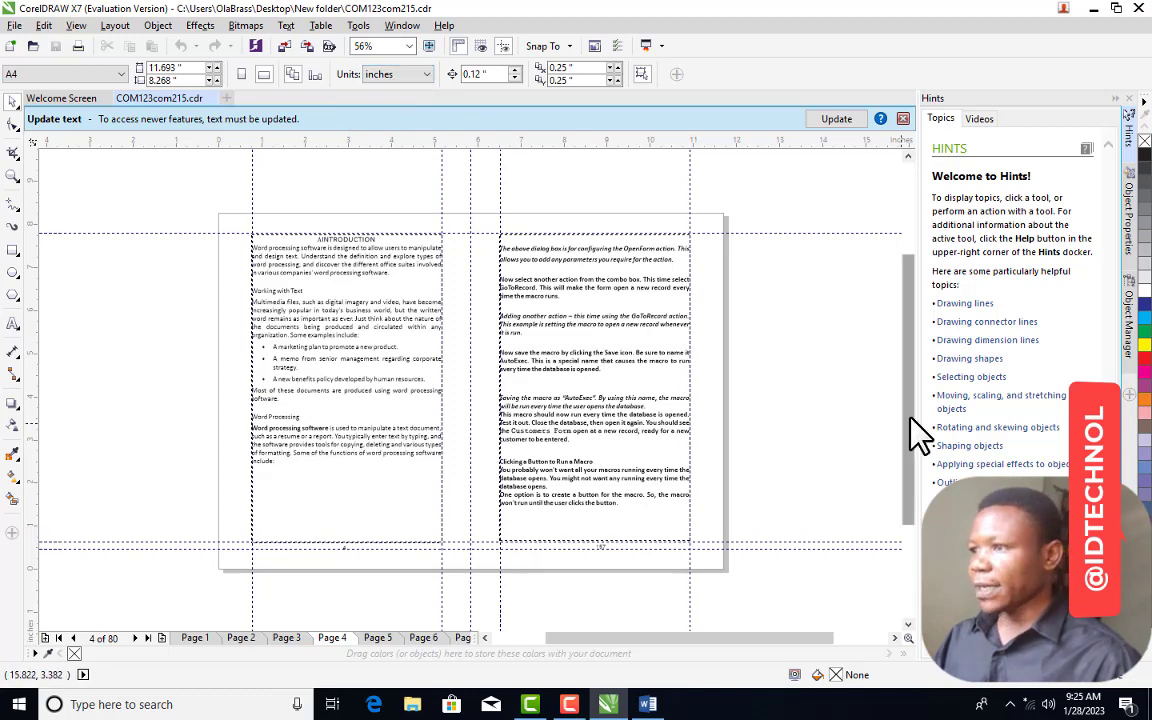
{"action": "left_click_drag", "start_coordinate": [910, 419], "coordinate": [914, 487]}
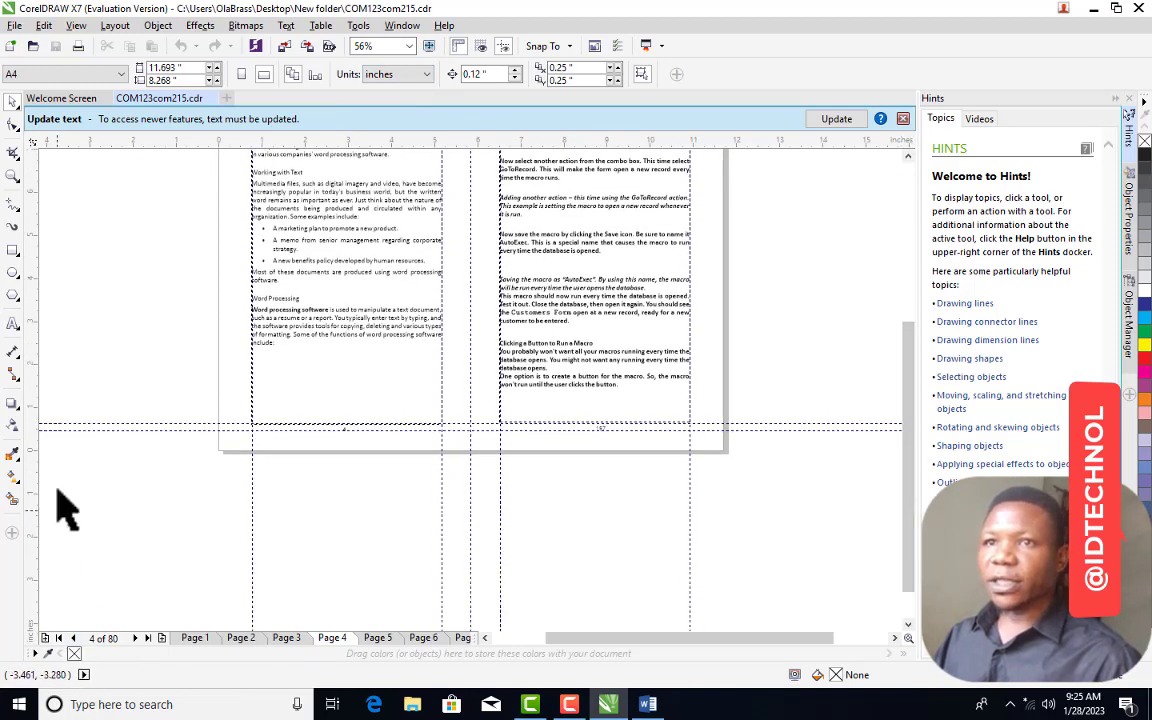
{"action": "left_click", "coordinate": [13, 175]}
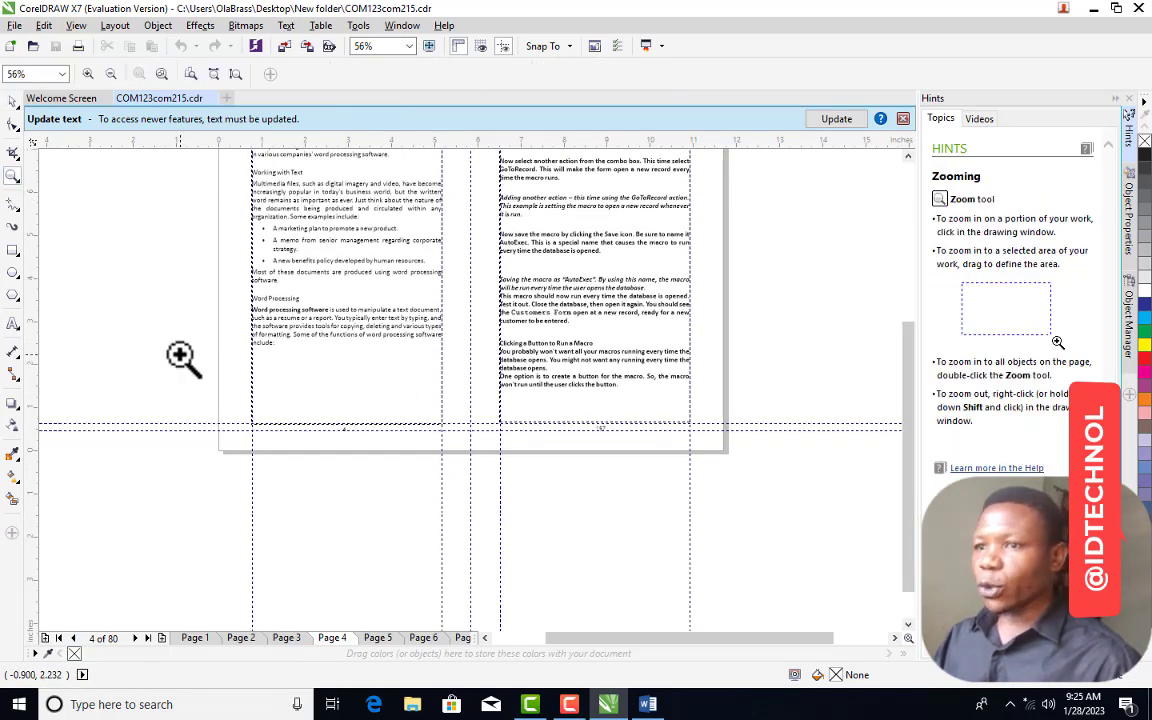
{"action": "left_click_drag", "start_coordinate": [182, 357], "coordinate": [769, 481]}
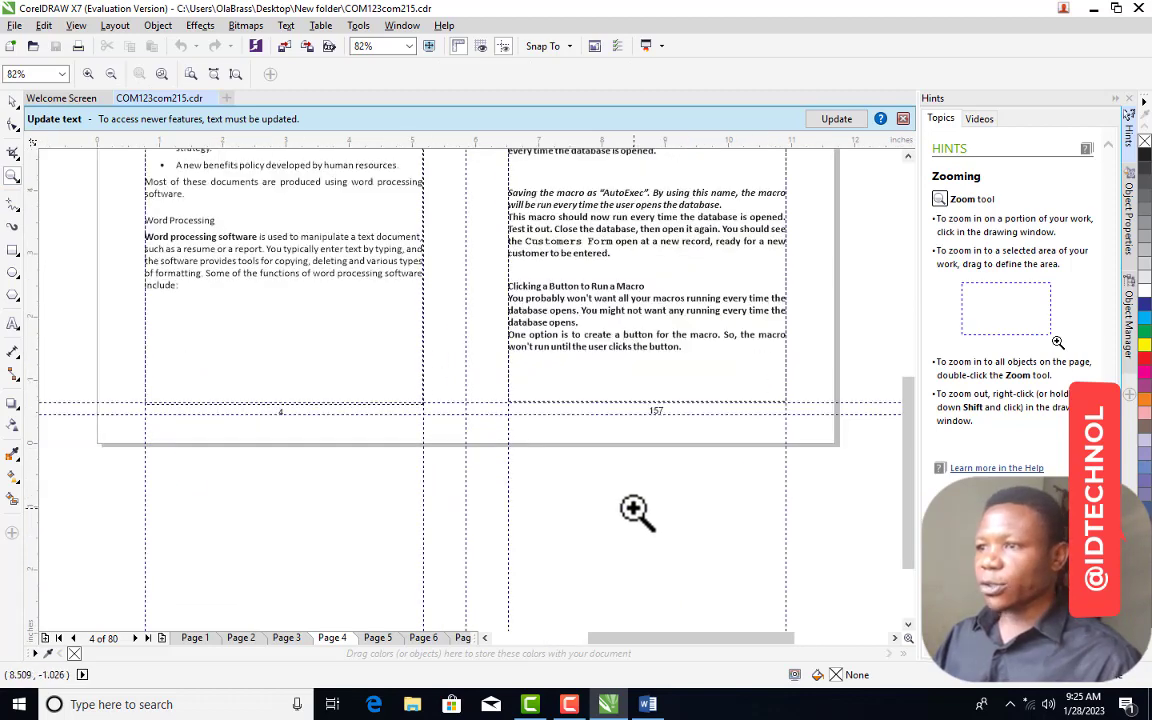
Examine how the page numbers and contents are paired side by side on pages 1, 2 and 3
{"action": "key", "text": "Page_Up"}
{"action": "key", "text": "Page_Up"}
{"action": "key", "text": "Page_Up"}
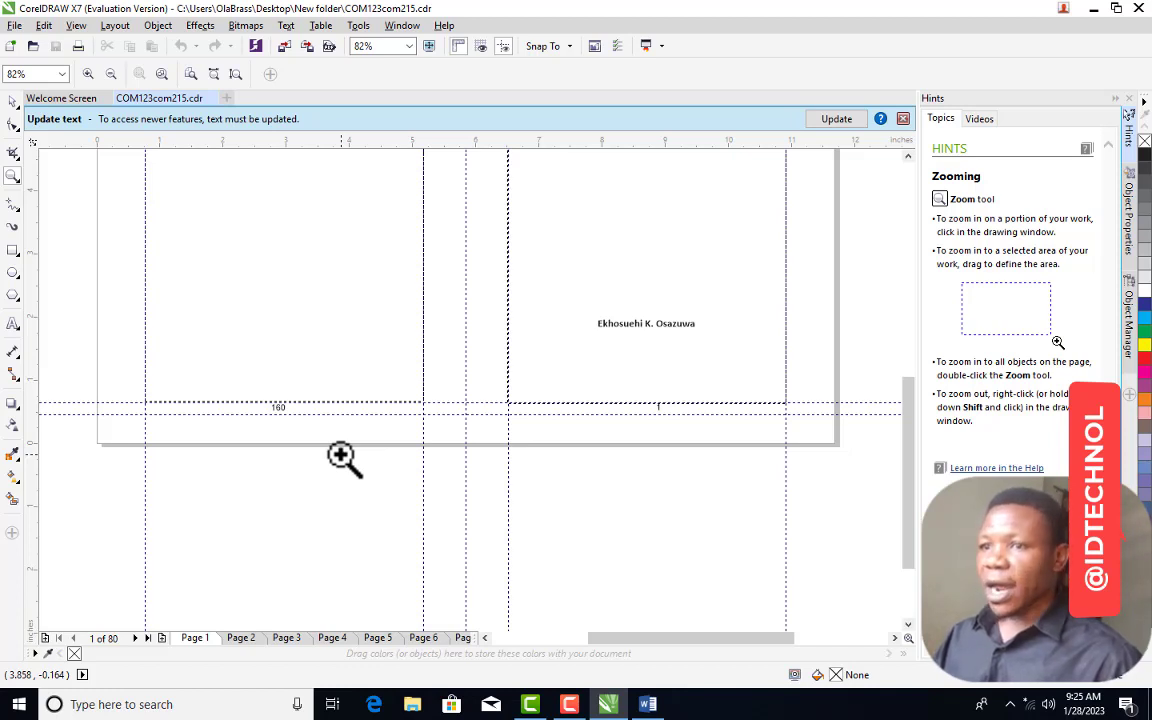
{"action": "key", "text": "space"}
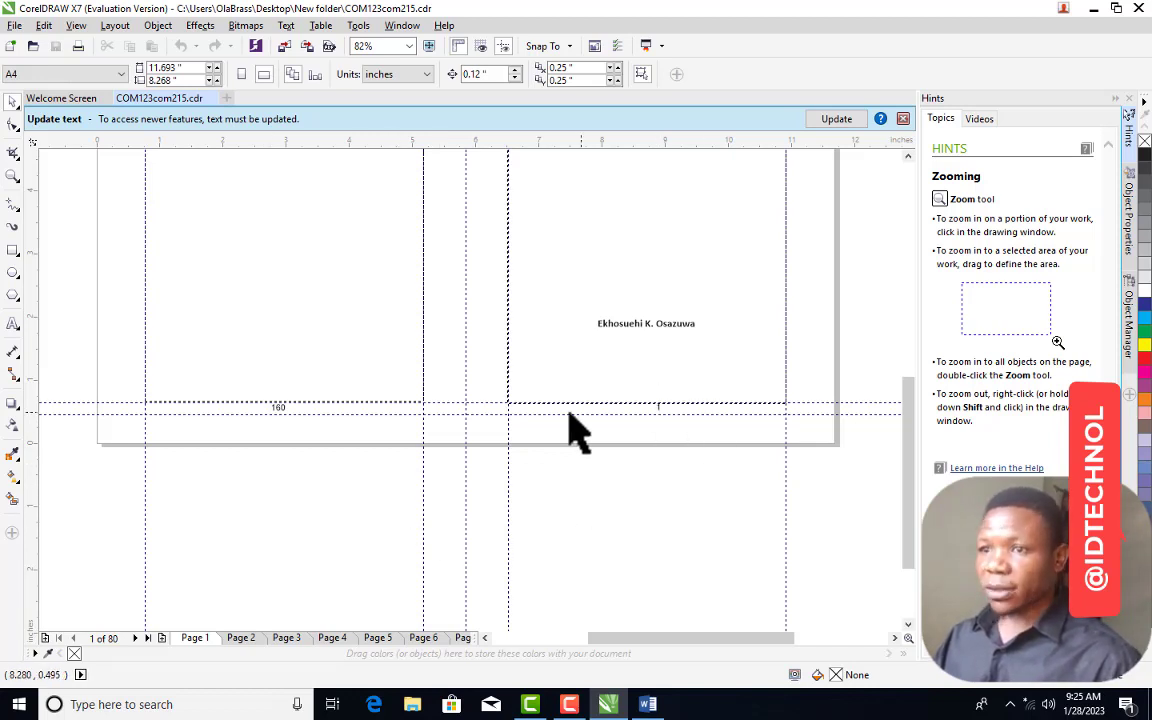
{"action": "left_click", "coordinate": [240, 637]}
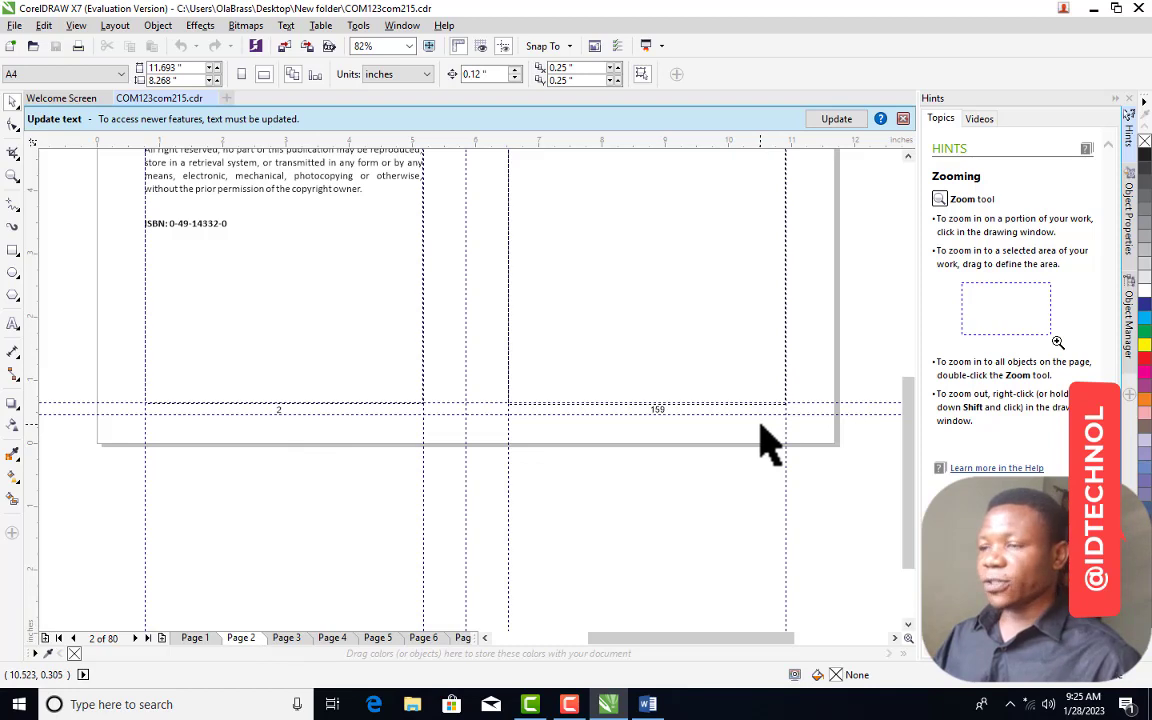
{"action": "left_click", "coordinate": [286, 637]}
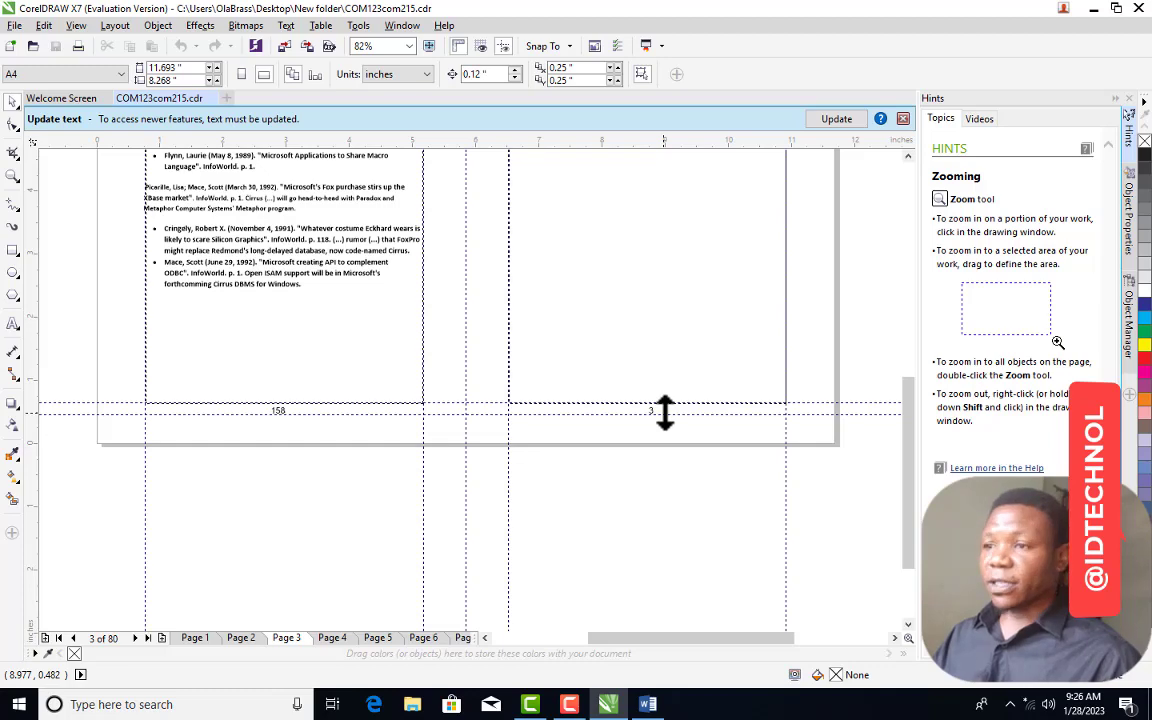
{"action": "scroll", "coordinate": [650, 573], "scroll_direction": "up", "scroll_amount": 3}
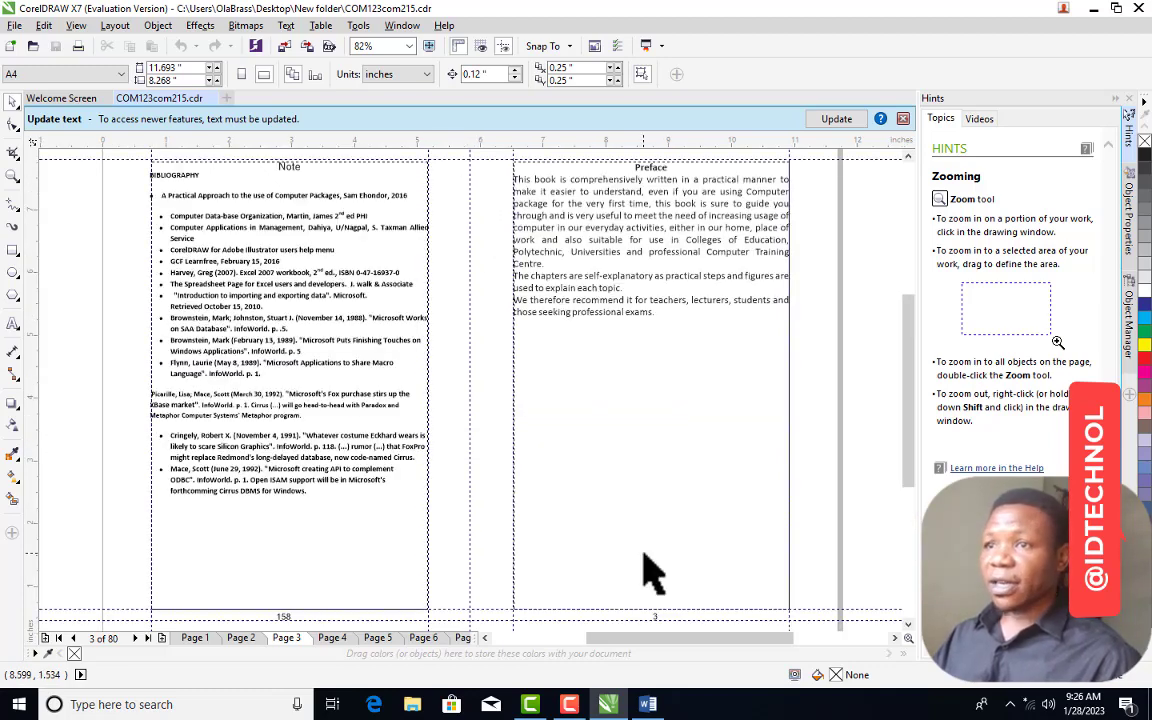
Switch to the Word document A PRACTICAL GUIDE TO PHP PROGRAMING2 and look over its first page
{"action": "left_click", "coordinate": [647, 704]}
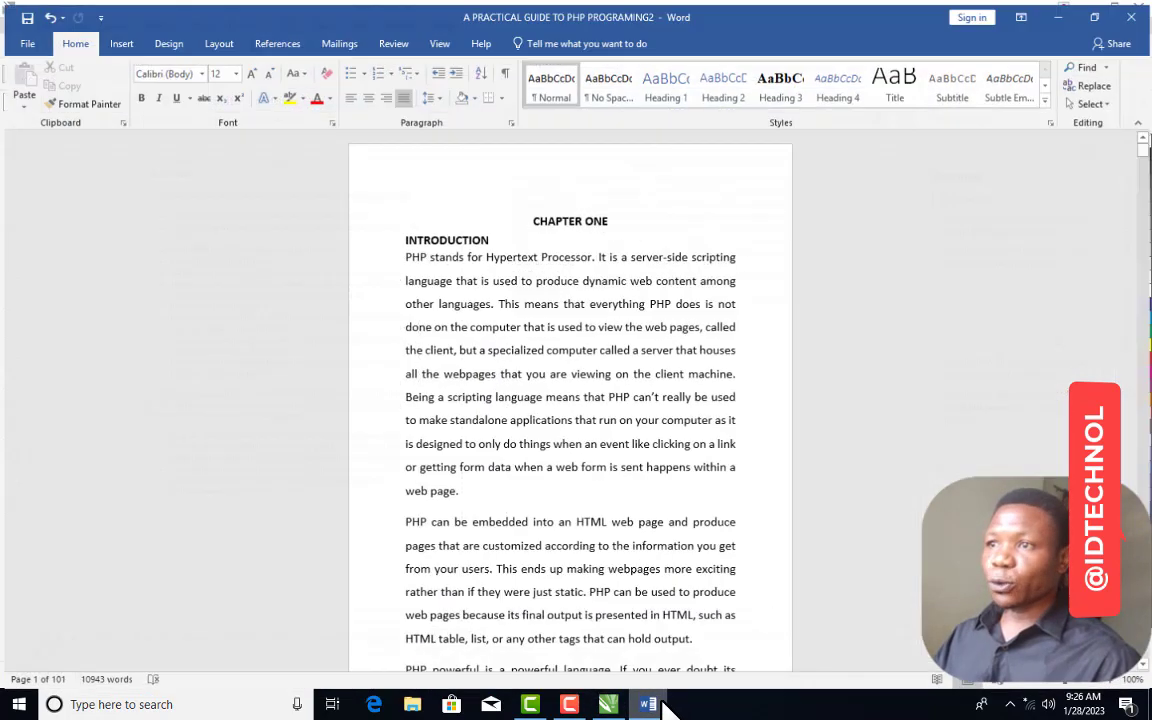
{"action": "scroll", "coordinate": [568, 390], "scroll_direction": "down", "scroll_amount": 2}
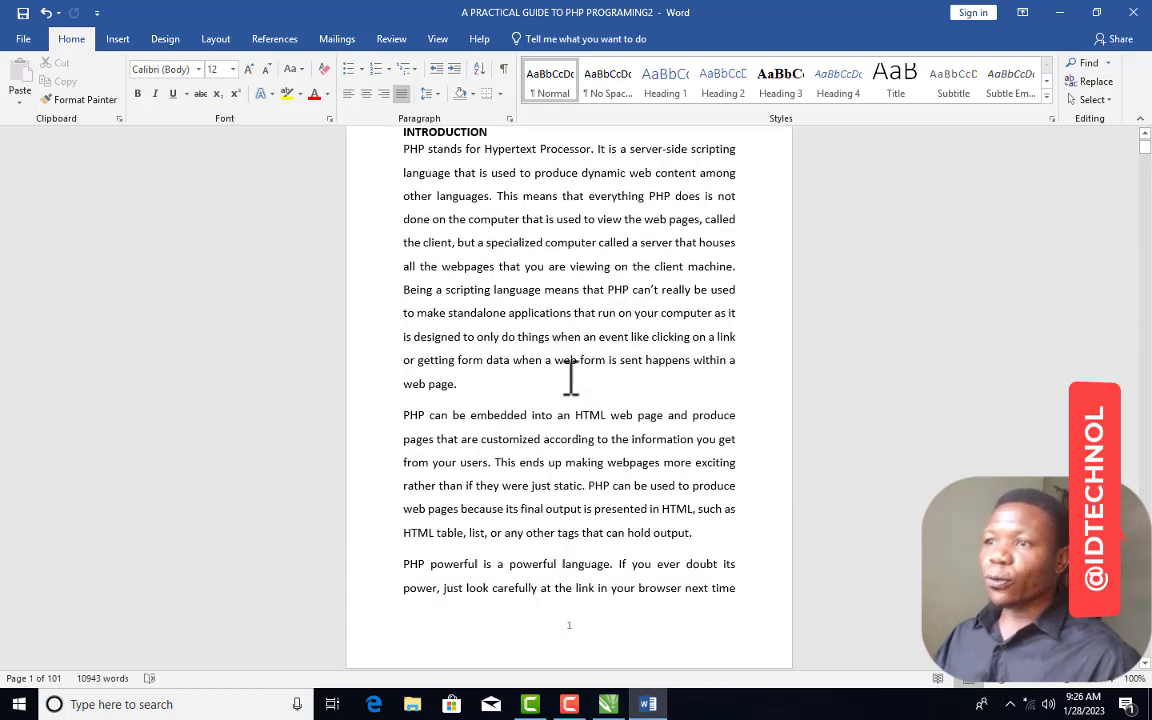
{"action": "scroll", "coordinate": [571, 380], "scroll_direction": "up", "scroll_amount": 1}
{"action": "scroll", "coordinate": [571, 378], "scroll_direction": "down", "scroll_amount": 3}
{"action": "scroll", "coordinate": [527, 342], "scroll_direction": "up", "scroll_amount": 2}
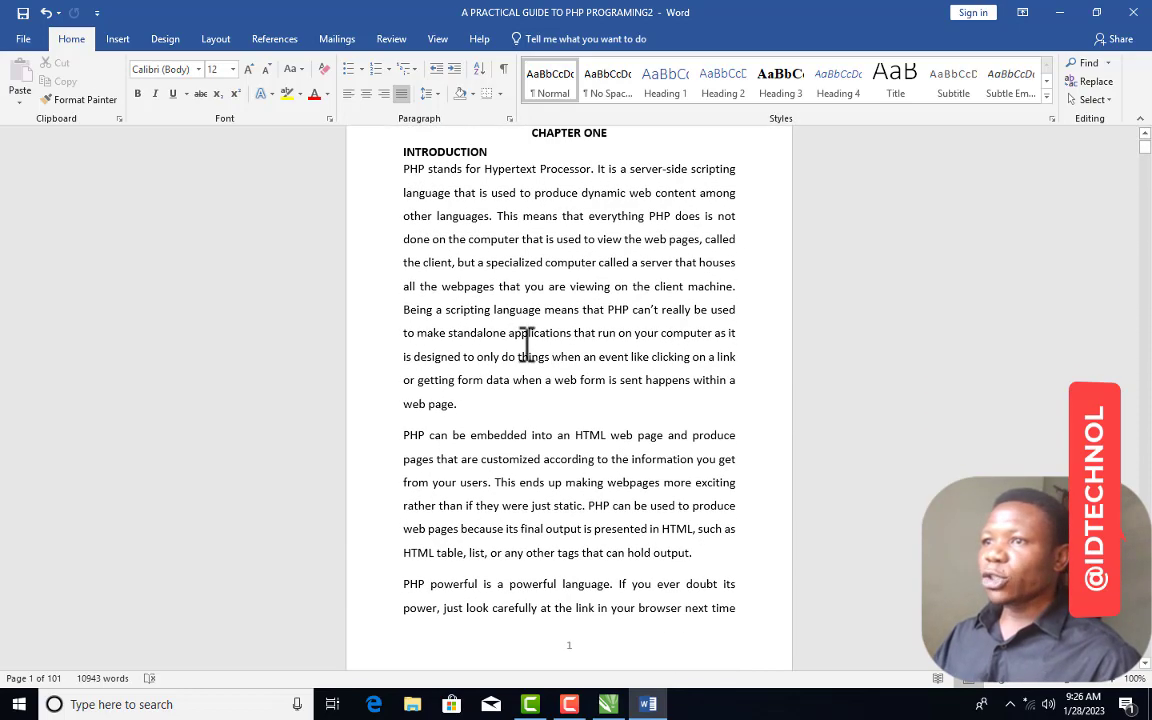
{"action": "scroll", "coordinate": [450, 210], "scroll_direction": "up", "scroll_amount": 2}
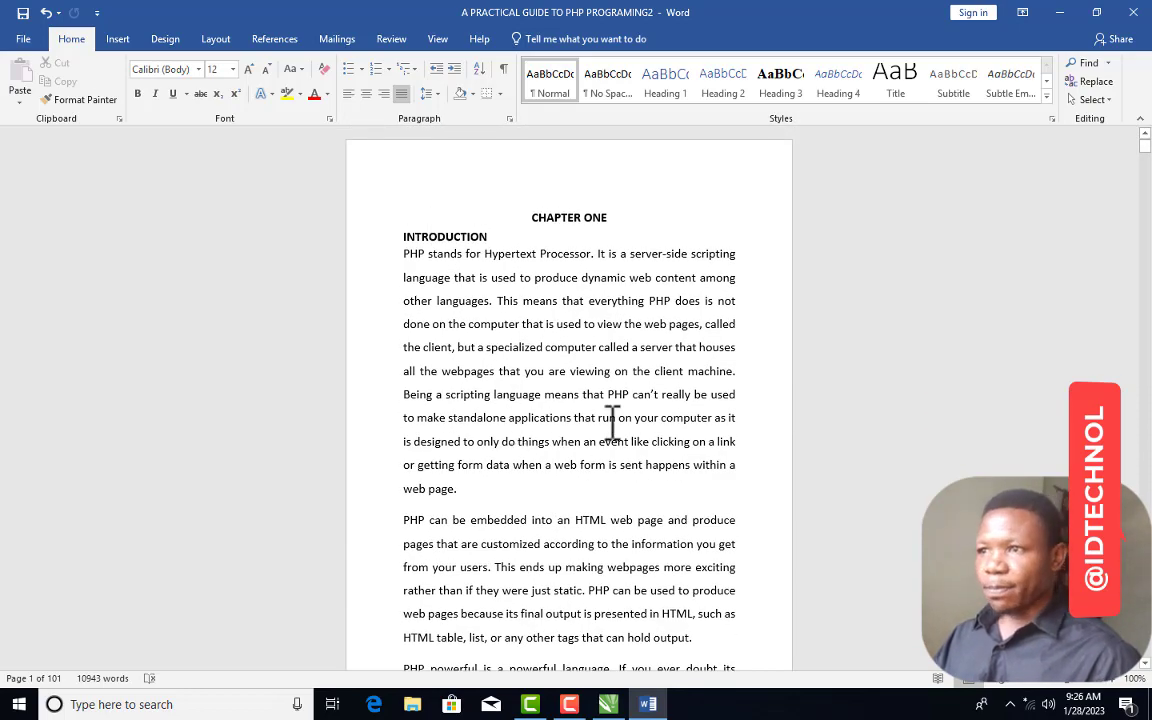
Copy the page 6 content from "To download the visual studio code" through the XAMPP Control Panel picture
{"action": "scroll", "coordinate": [610, 435], "scroll_direction": "down", "scroll_amount": 15}
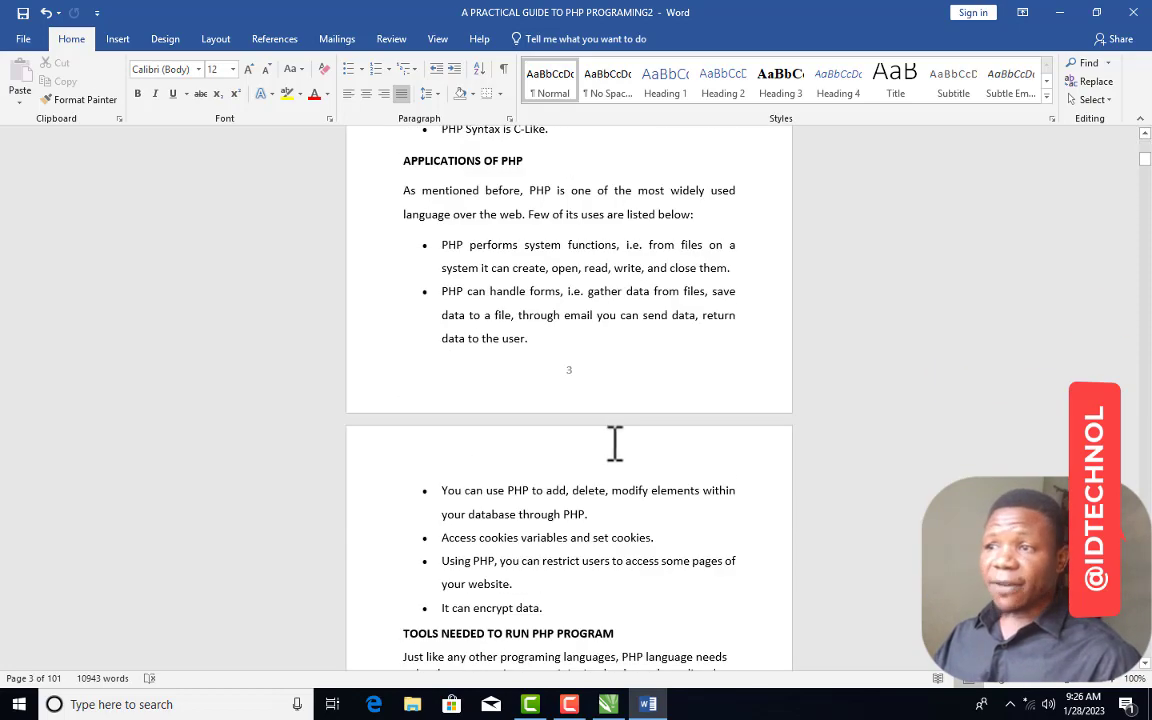
{"action": "scroll", "coordinate": [615, 445], "scroll_direction": "down", "scroll_amount": 9}
{"action": "scroll", "coordinate": [615, 445], "scroll_direction": "down", "scroll_amount": 16}
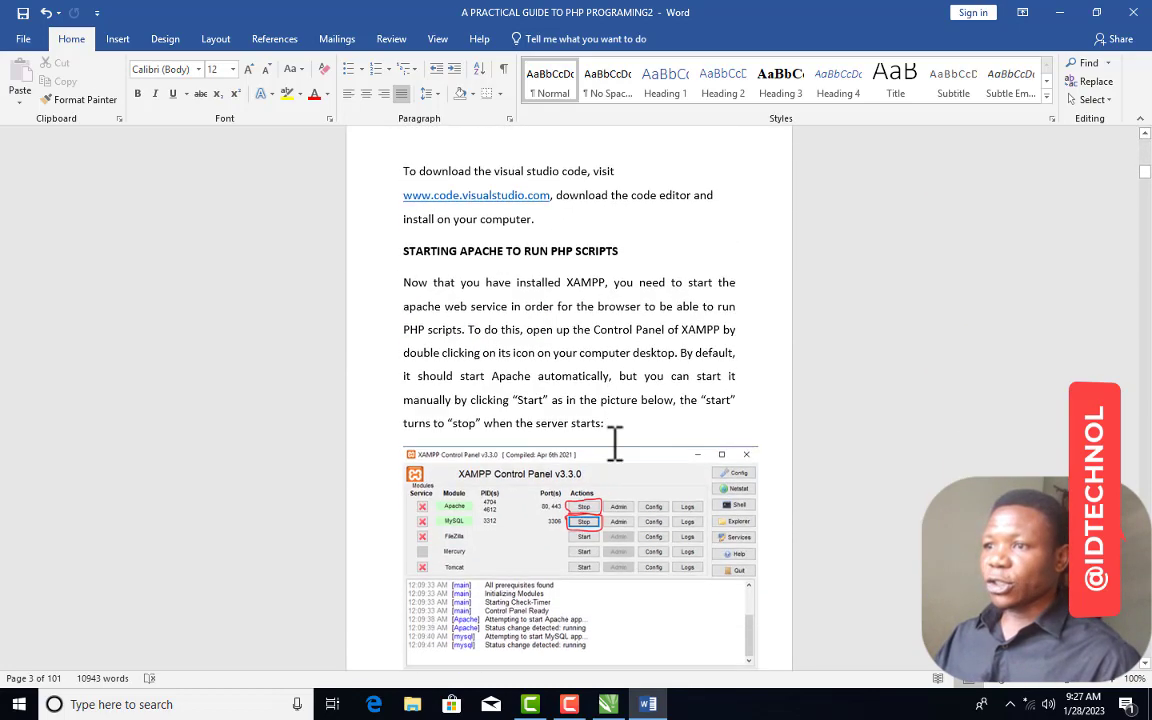
{"action": "scroll", "coordinate": [615, 450], "scroll_direction": "down", "scroll_amount": 3}
{"action": "scroll", "coordinate": [612, 450], "scroll_direction": "up", "scroll_amount": 4}
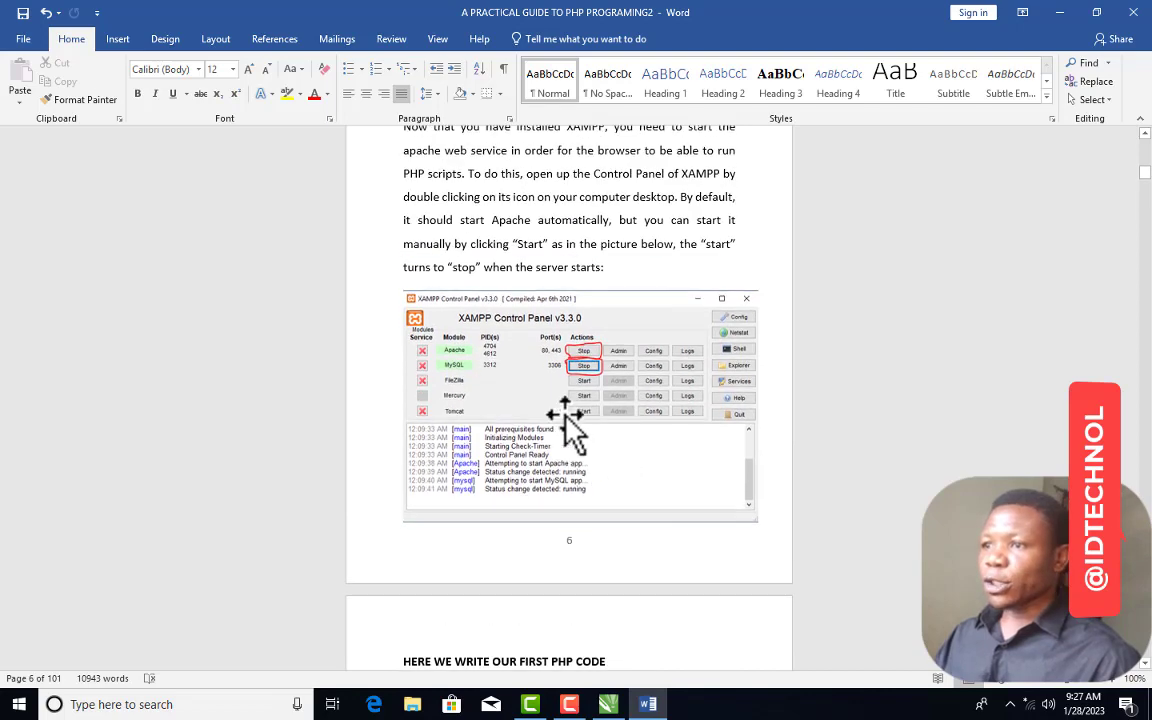
{"action": "scroll", "coordinate": [668, 487], "scroll_direction": "up", "scroll_amount": 3}
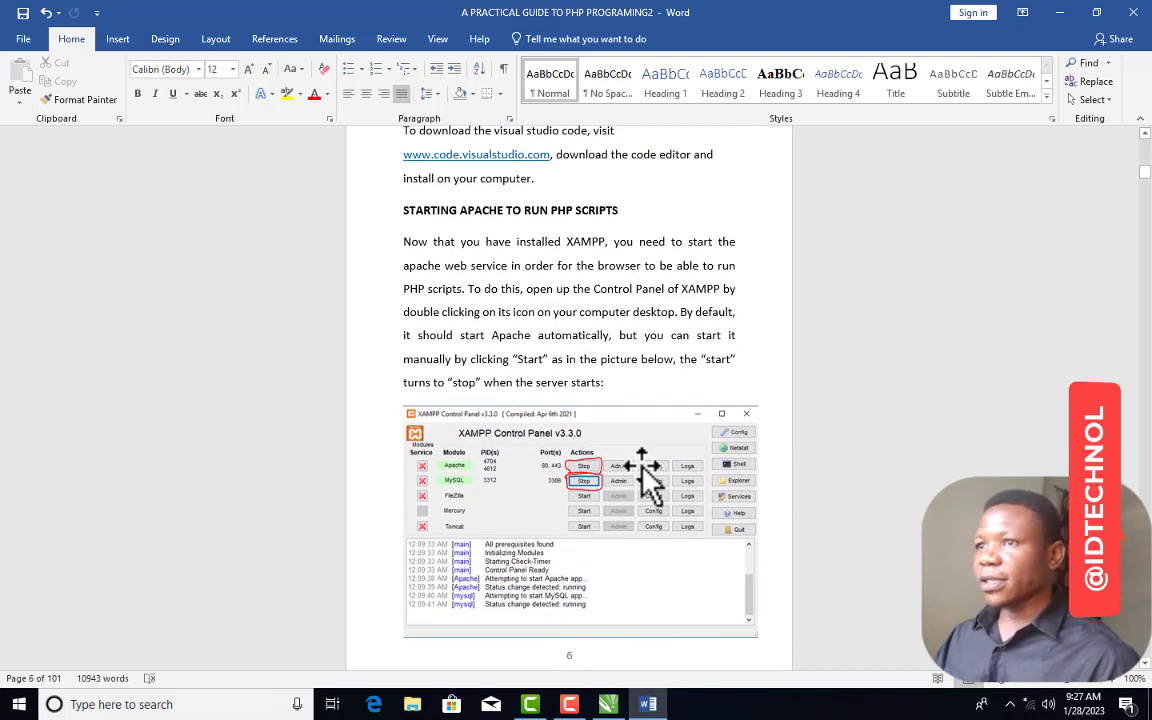
{"action": "scroll", "coordinate": [645, 480], "scroll_direction": "up", "scroll_amount": 1}
{"action": "scroll", "coordinate": [610, 430], "scroll_direction": "down", "scroll_amount": 1}
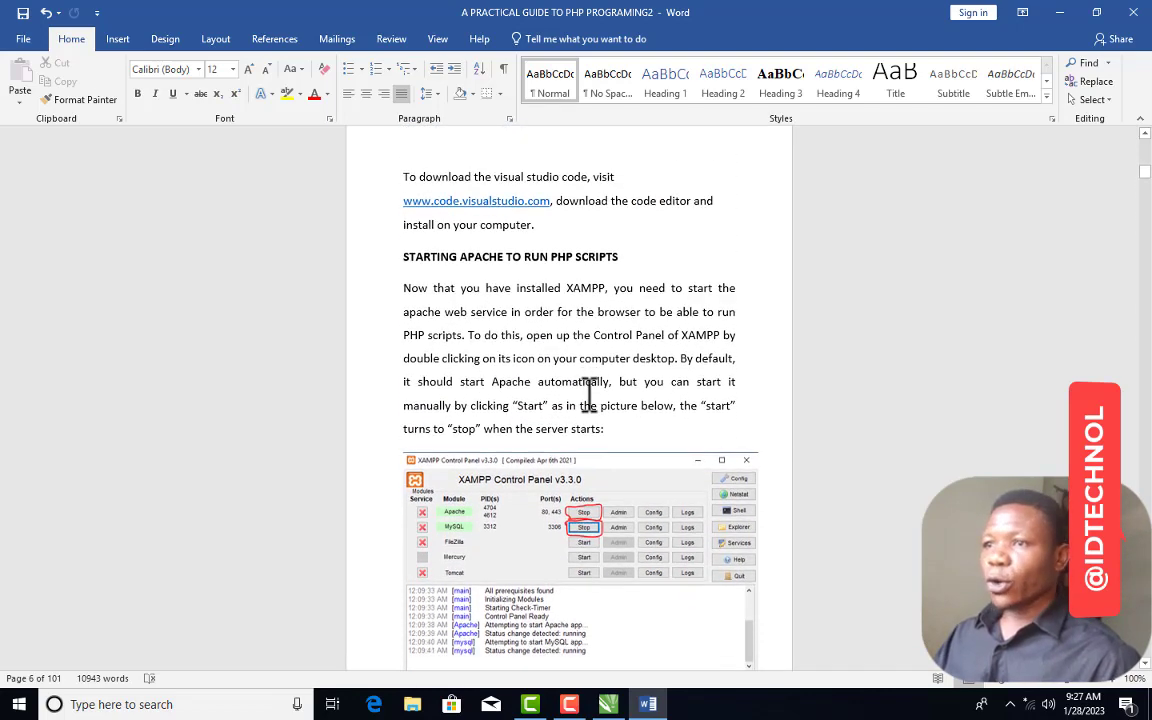
{"action": "scroll", "coordinate": [500, 340], "scroll_direction": "up", "scroll_amount": 1}
{"action": "left_click_drag", "start_coordinate": [437, 255], "coordinate": [765, 492]}
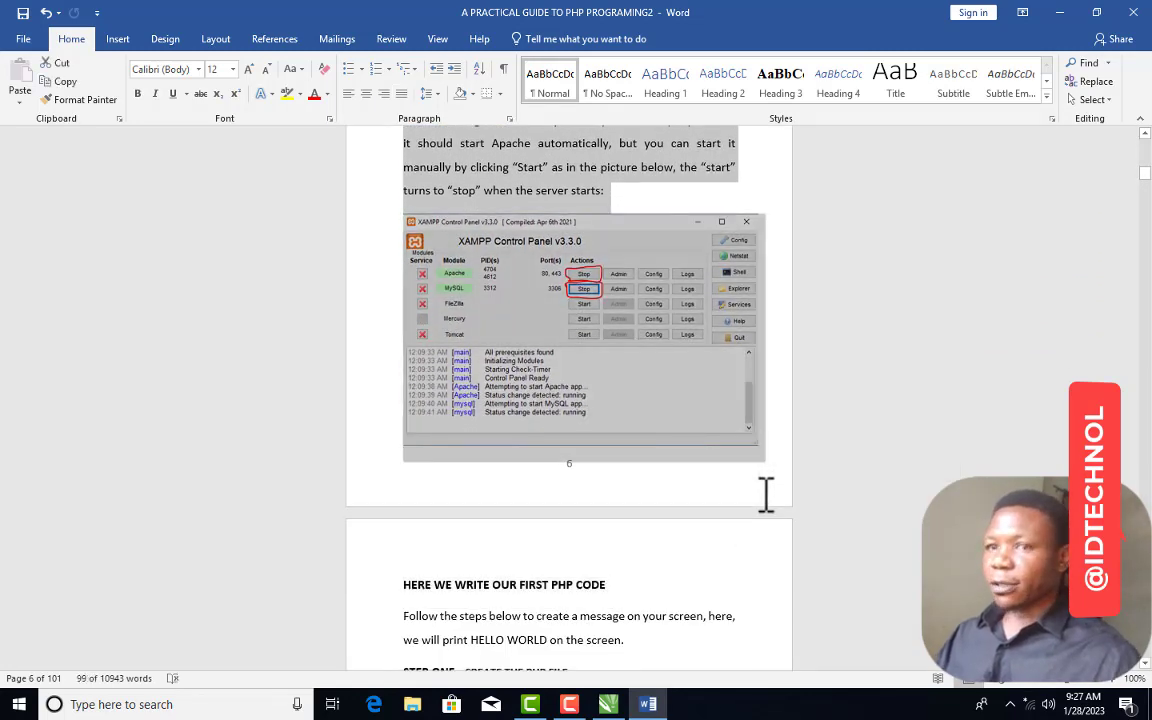
Switch to CorelDRAW and create a new document with the default settings, with its page size set to A5
{"action": "left_click", "coordinate": [608, 704]}
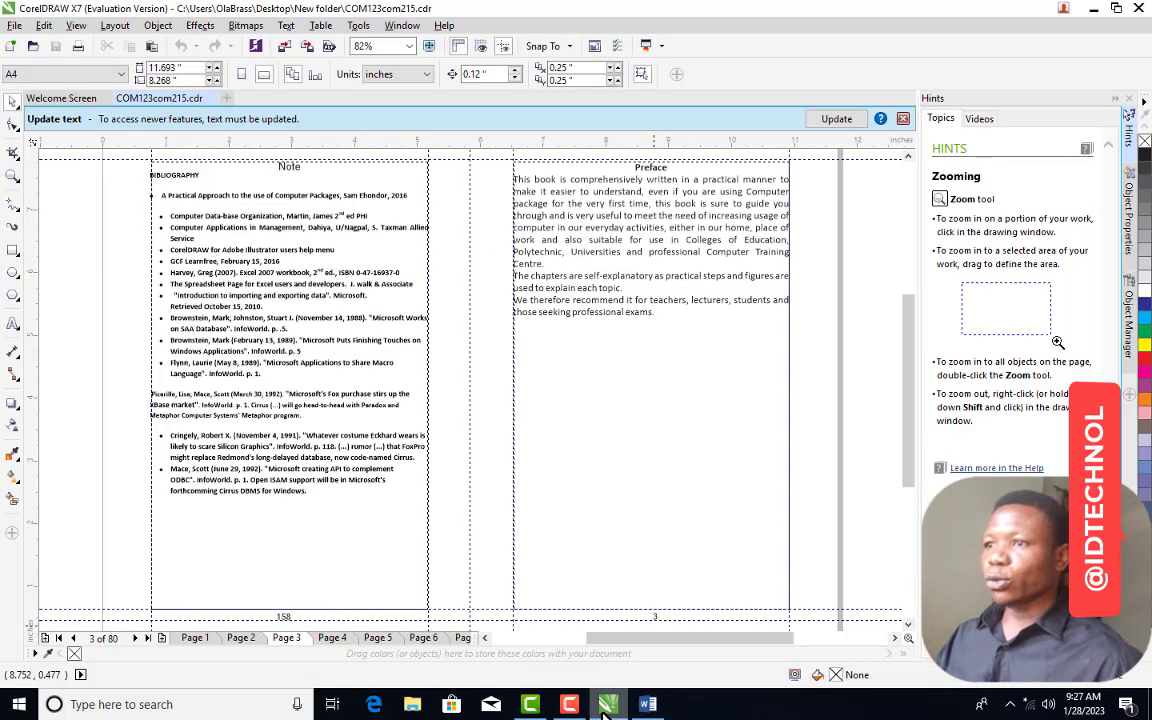
{"action": "left_click", "coordinate": [228, 98]}
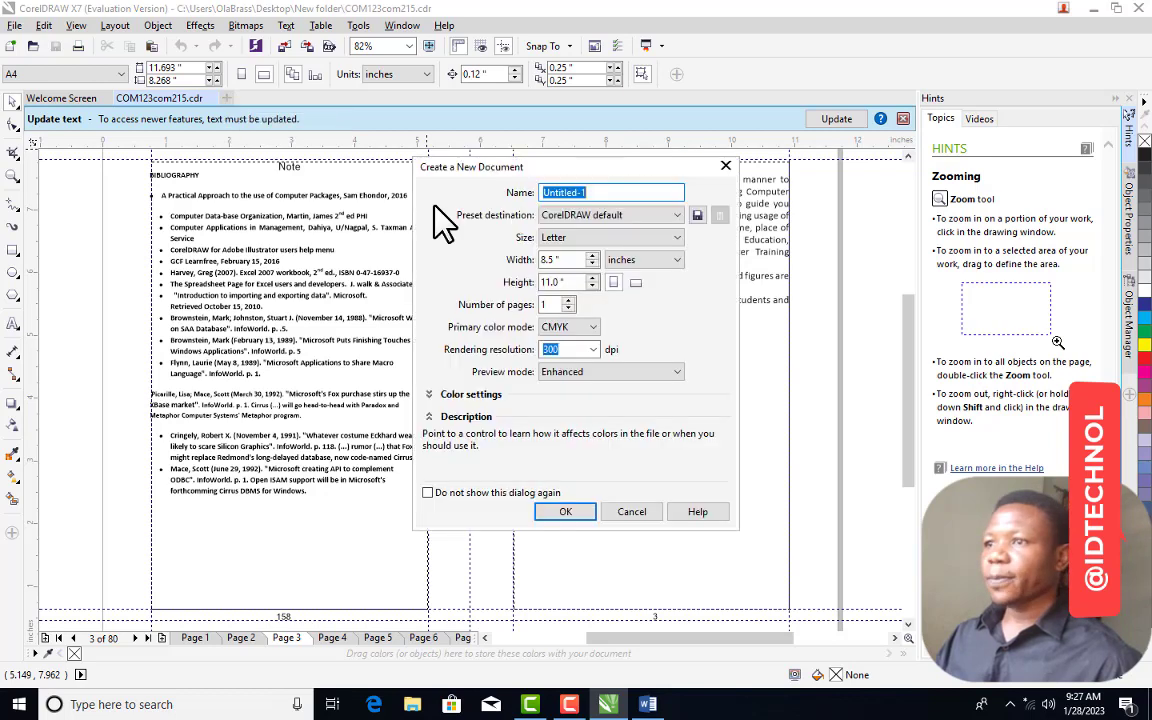
{"action": "left_click", "coordinate": [565, 512]}
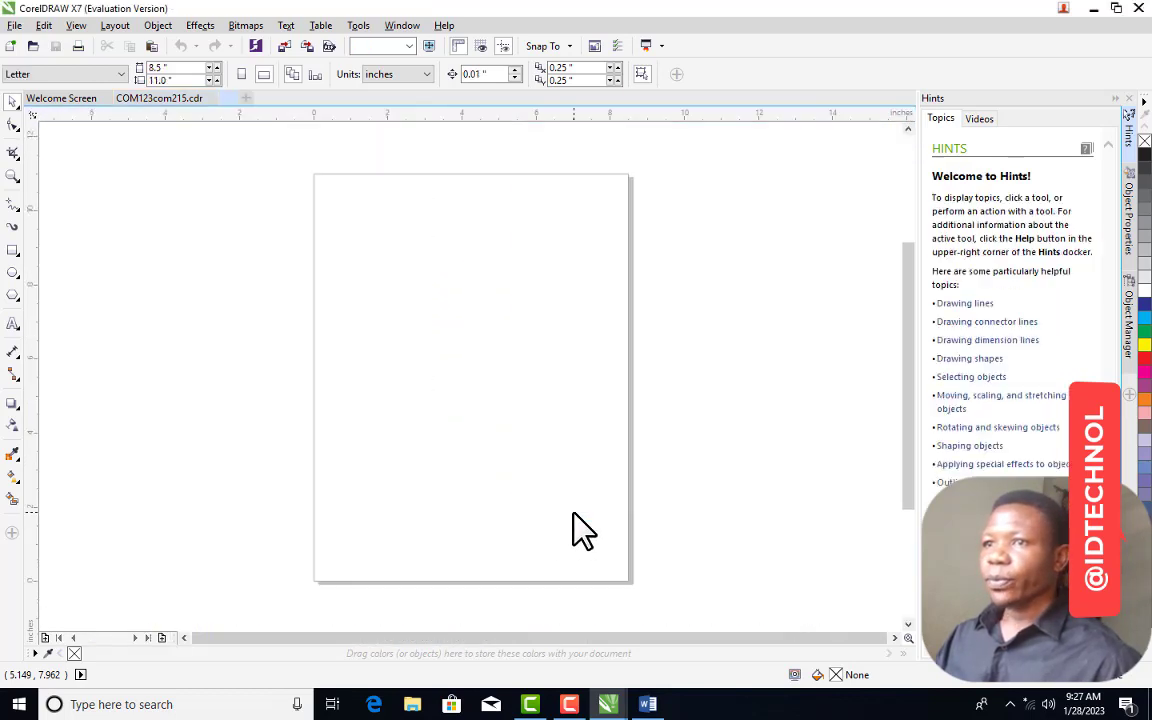
{"action": "left_click", "coordinate": [97, 73]}
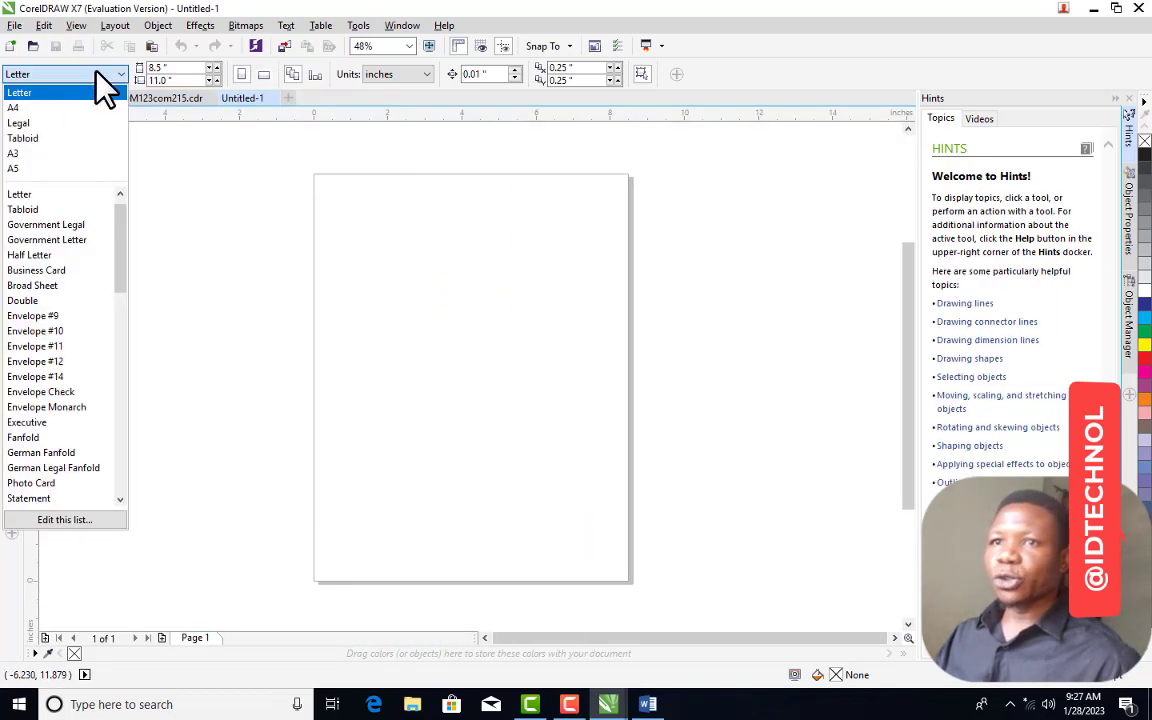
{"action": "left_click", "coordinate": [40, 168]}
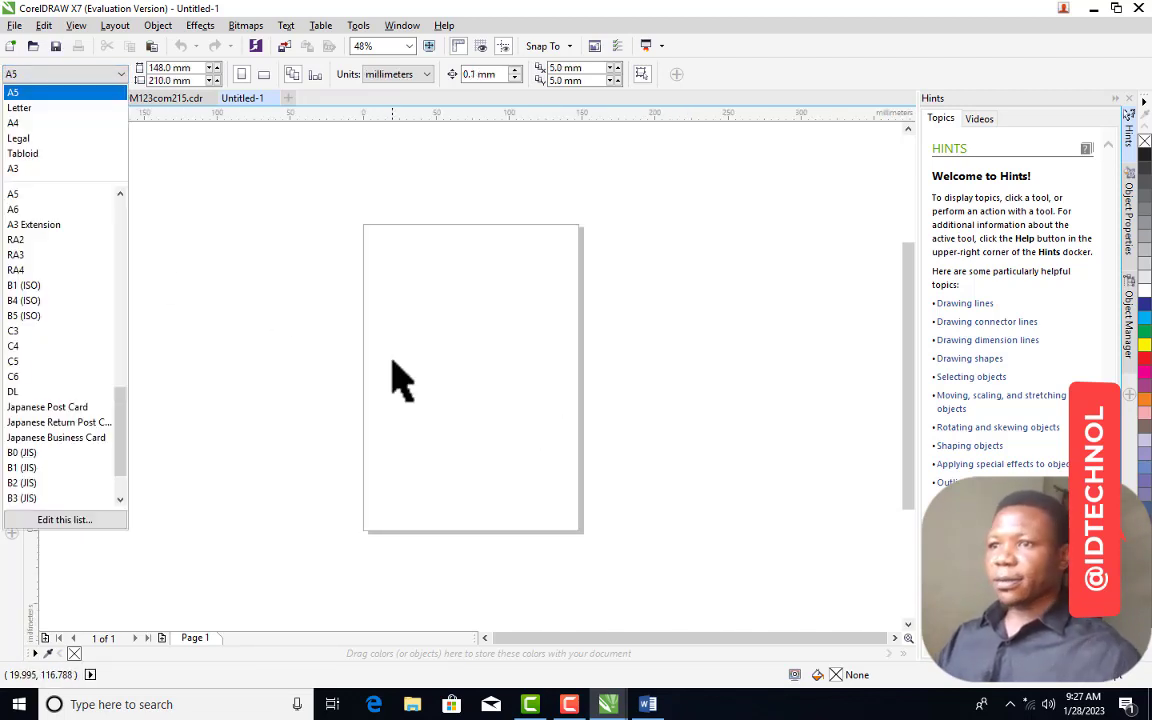
Paste the copied Word text and picture onto the A5 page
{"action": "key", "text": "ctrl+v"}
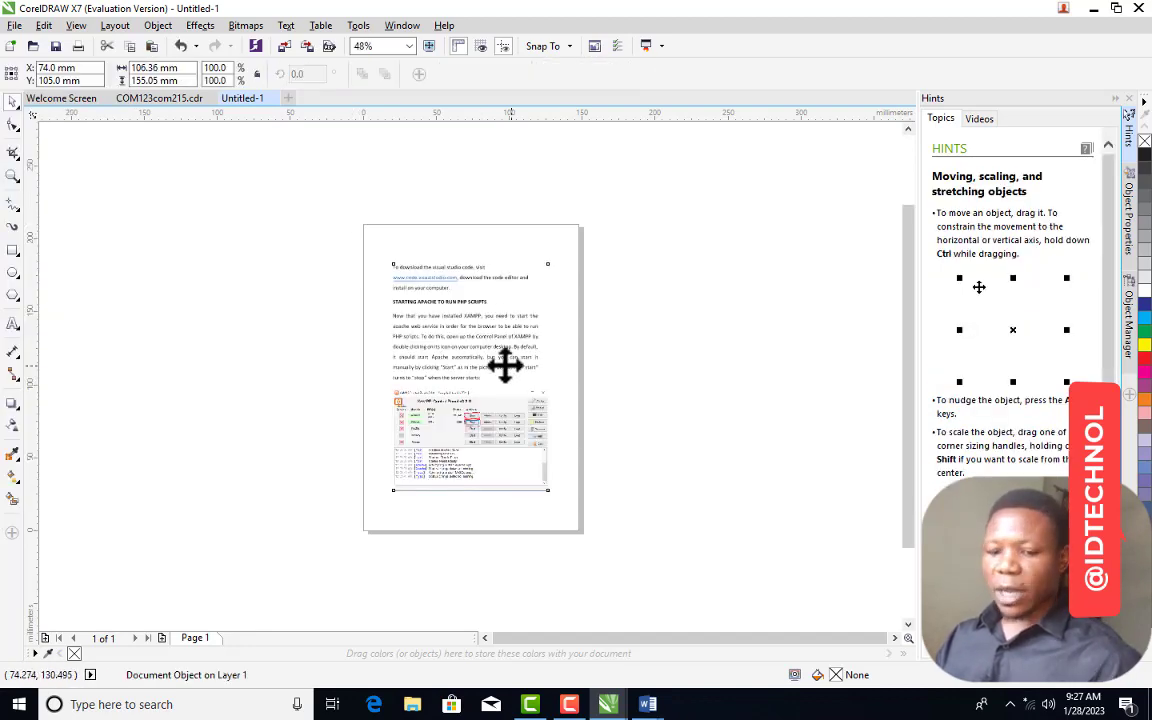
{"action": "key", "text": "z"}
{"action": "left_click", "coordinate": [514, 366]}
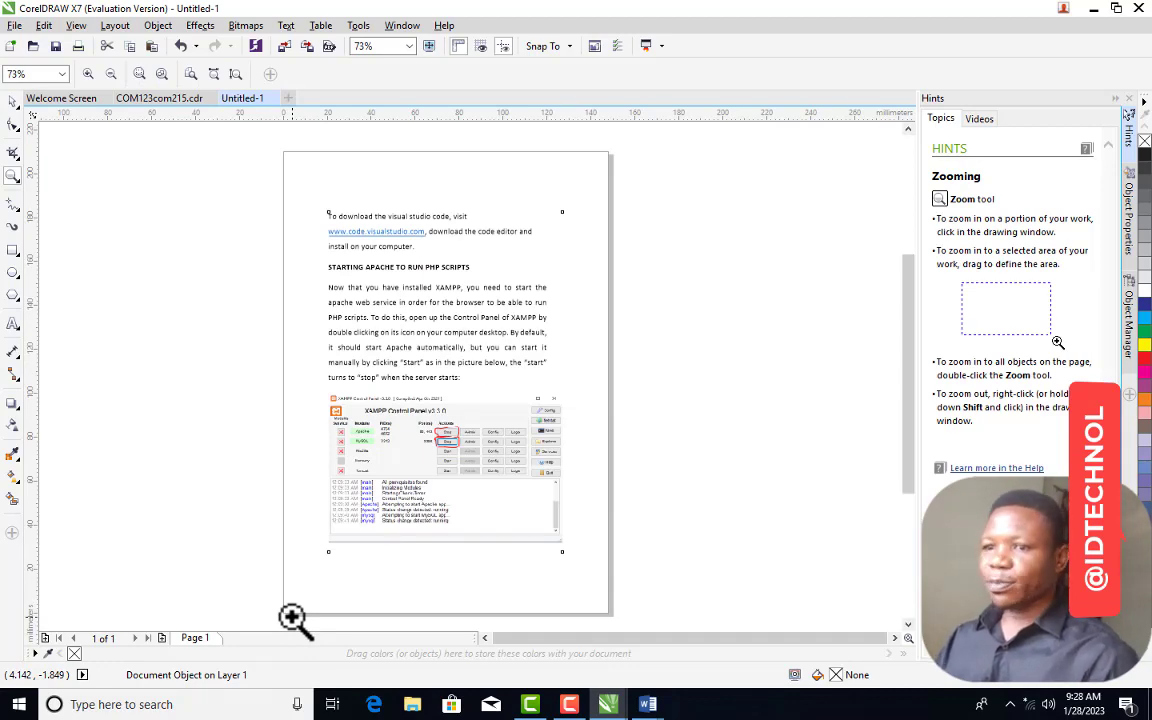
Compare page 1 of COM123com215.cdr with the pasted page in Untitled-1
{"action": "left_click", "coordinate": [150, 97]}
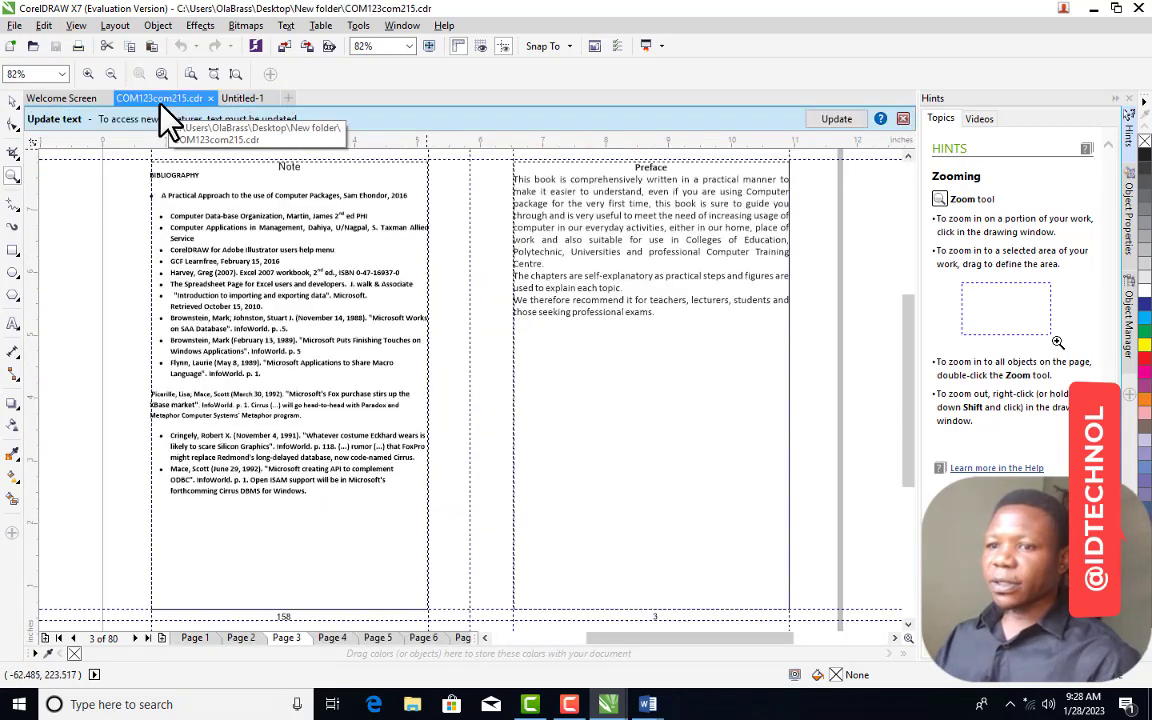
{"action": "left_click", "coordinate": [196, 638]}
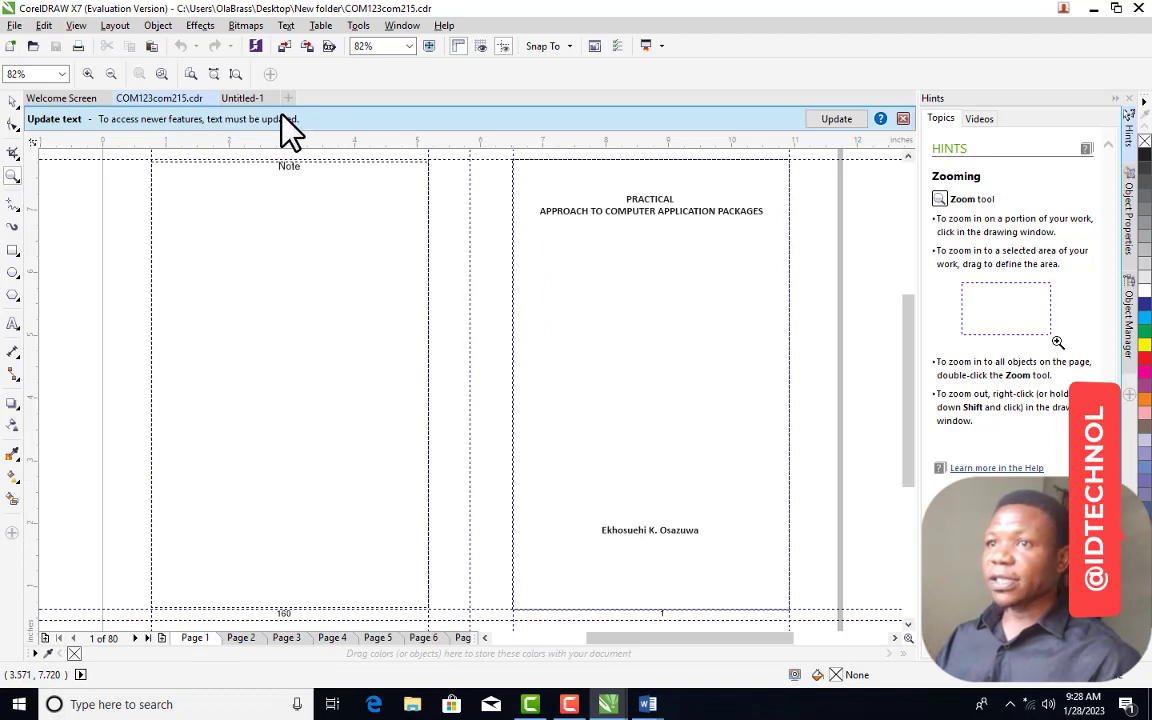
{"action": "left_click", "coordinate": [245, 97]}
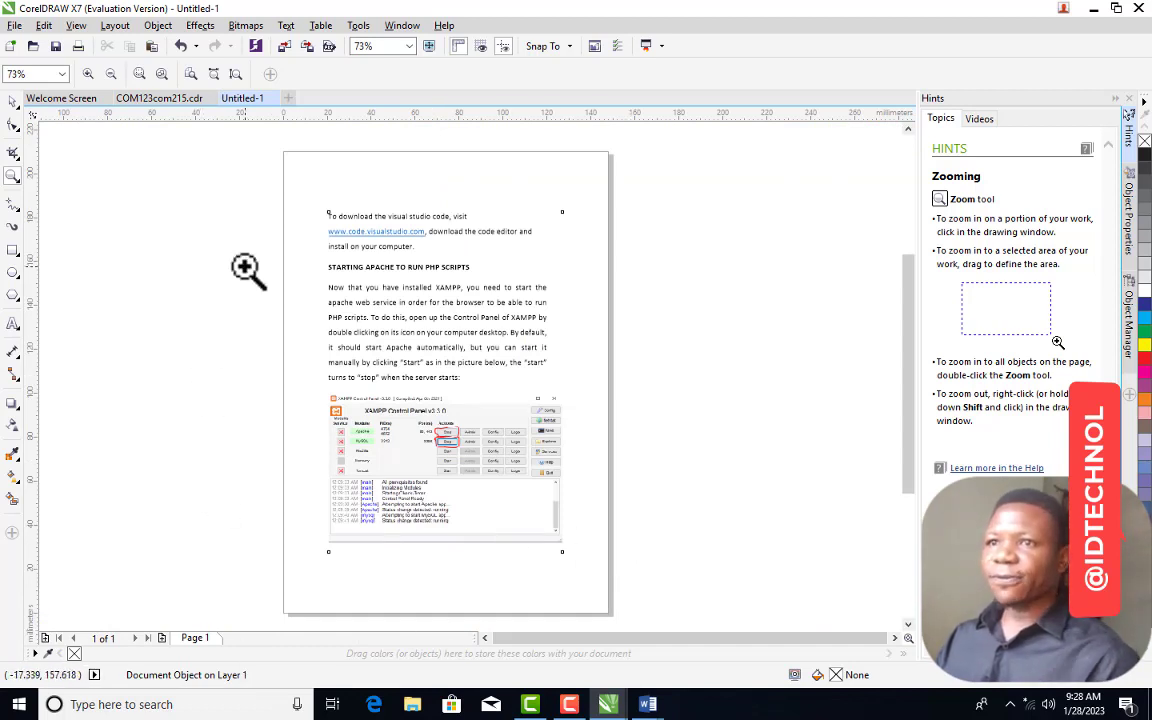
{"action": "left_click", "coordinate": [141, 100]}
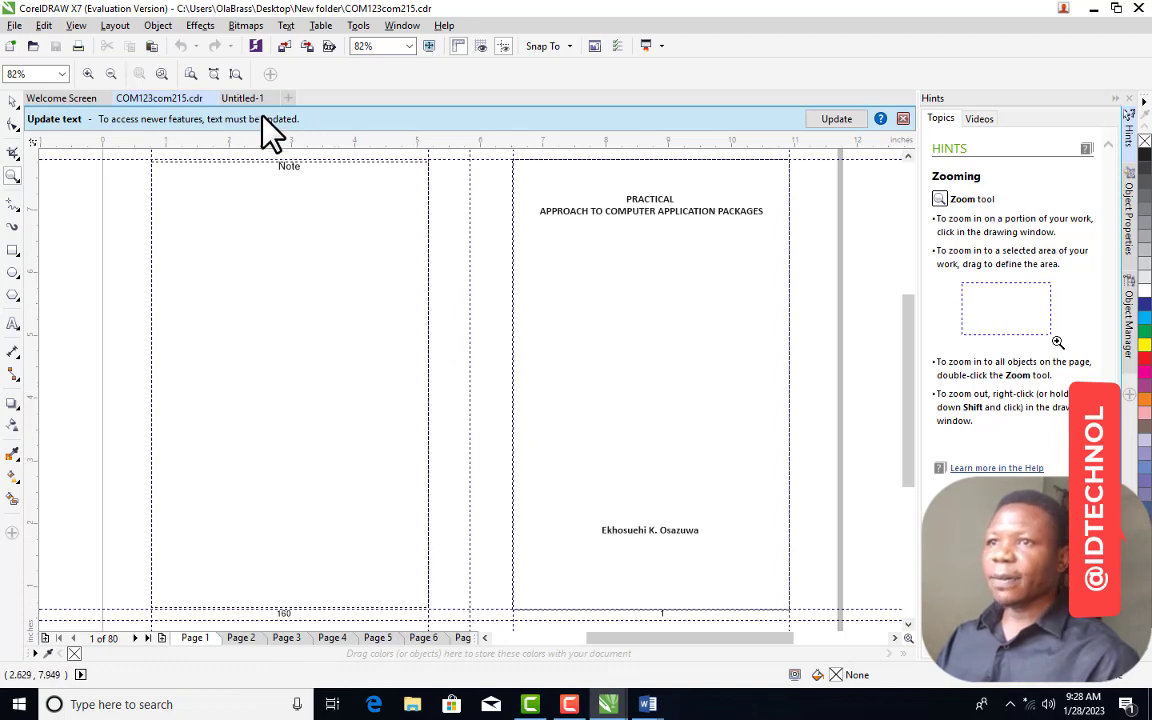
{"action": "left_click", "coordinate": [240, 98]}
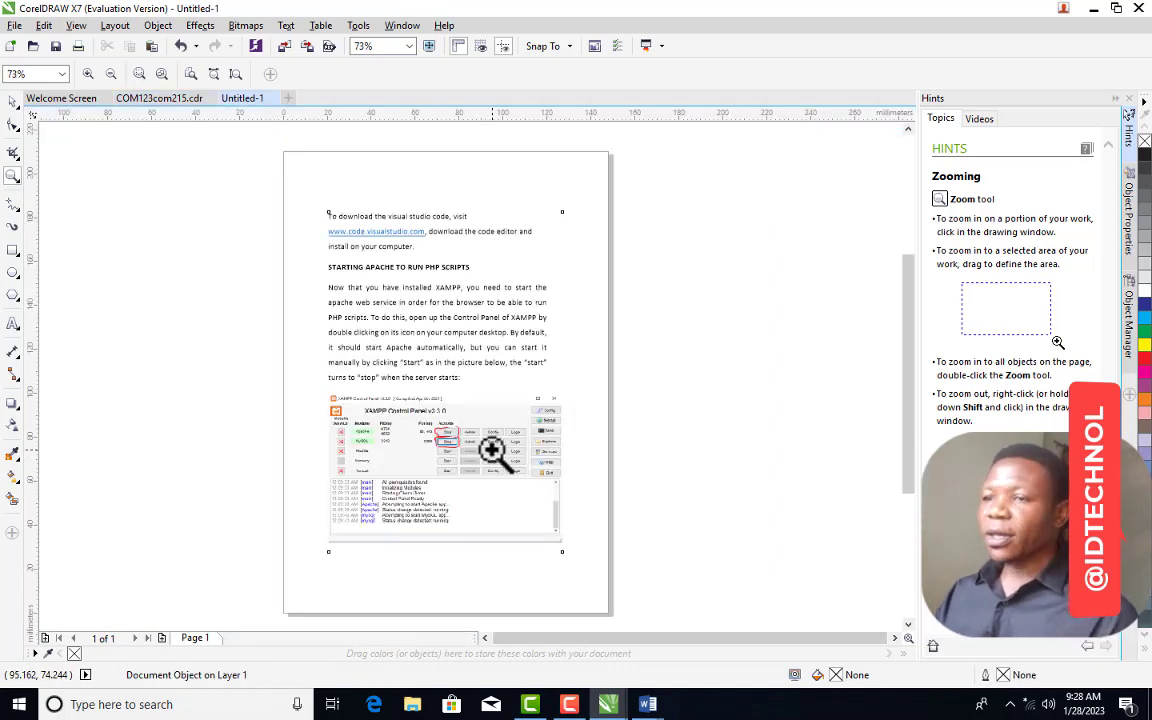
{"action": "left_click", "coordinate": [150, 99]}
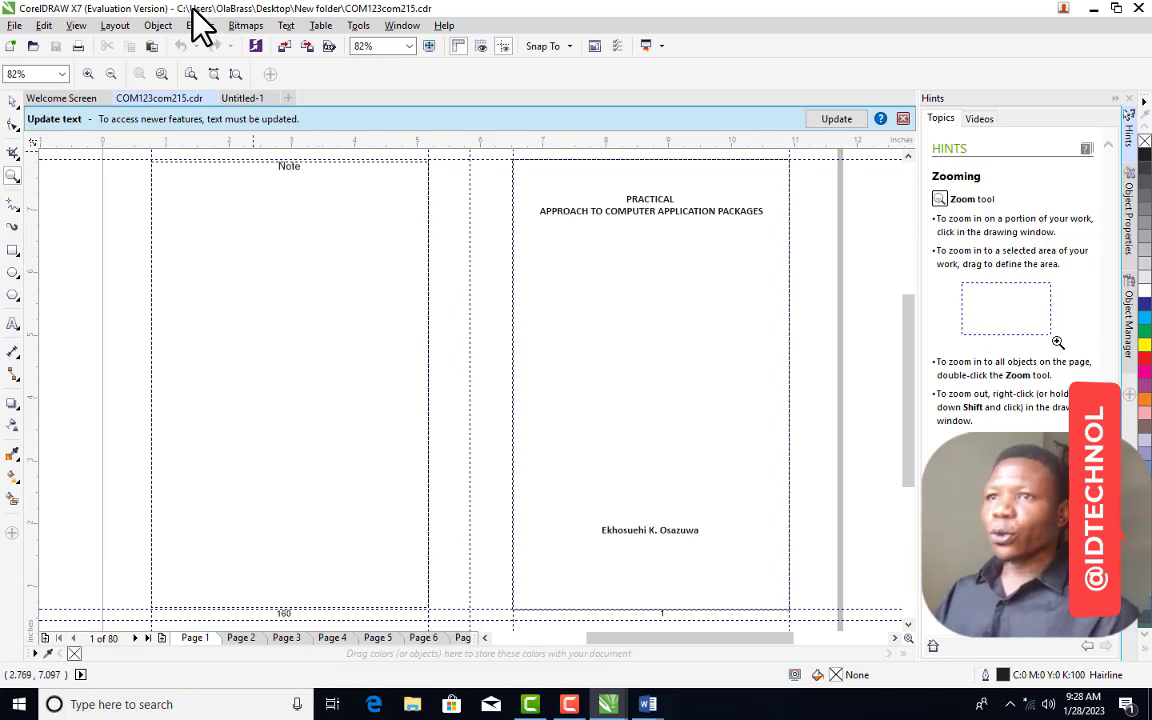
{"action": "left_click", "coordinate": [242, 99]}
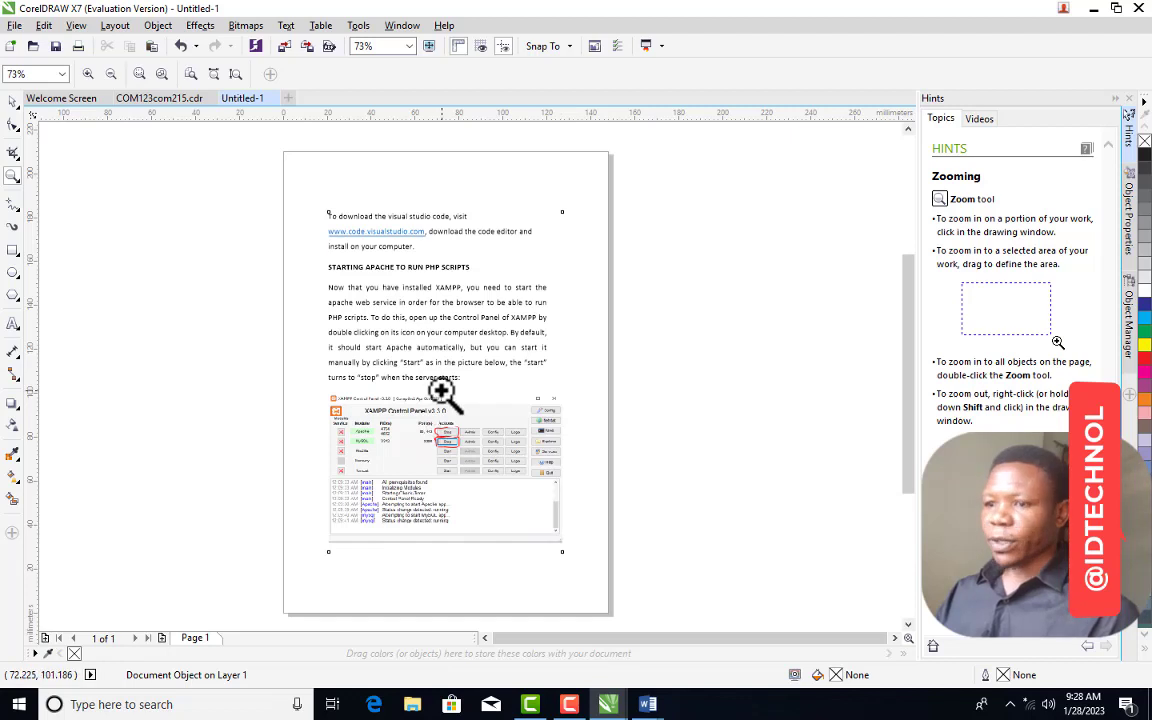
Delete the pasted Word text and picture from the A5 page in Untitled-1
{"action": "key", "text": "space"}
{"action": "left_click", "coordinate": [441, 390]}
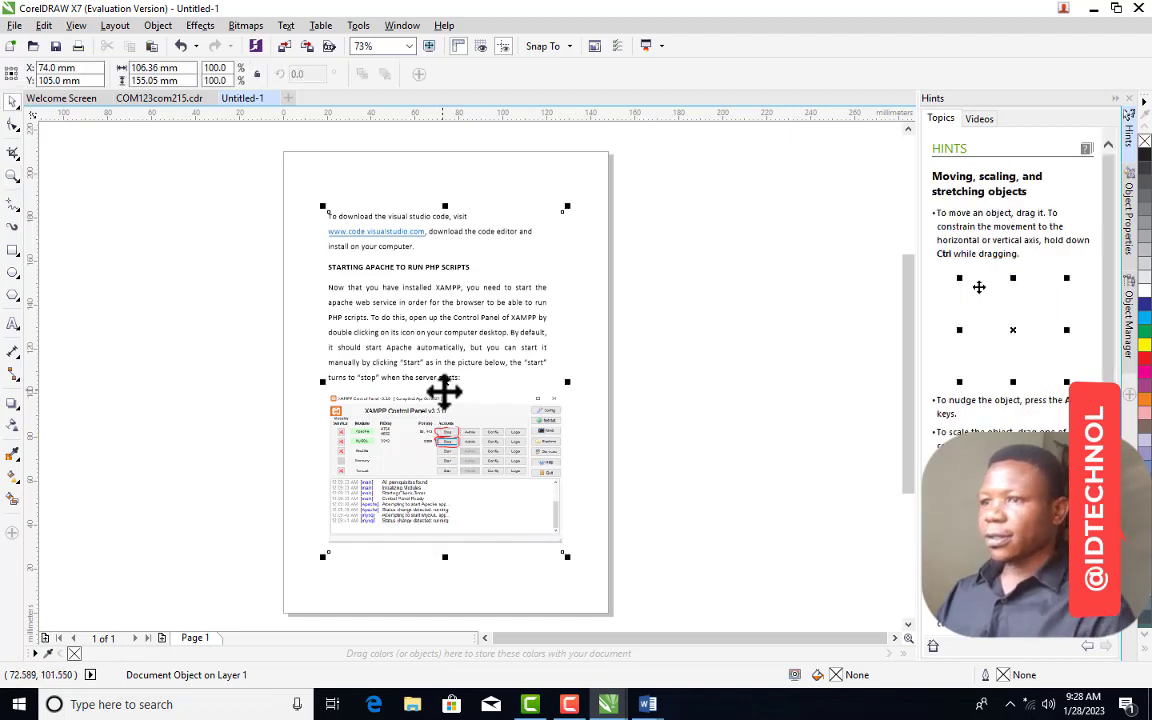
{"action": "key", "text": "Delete"}
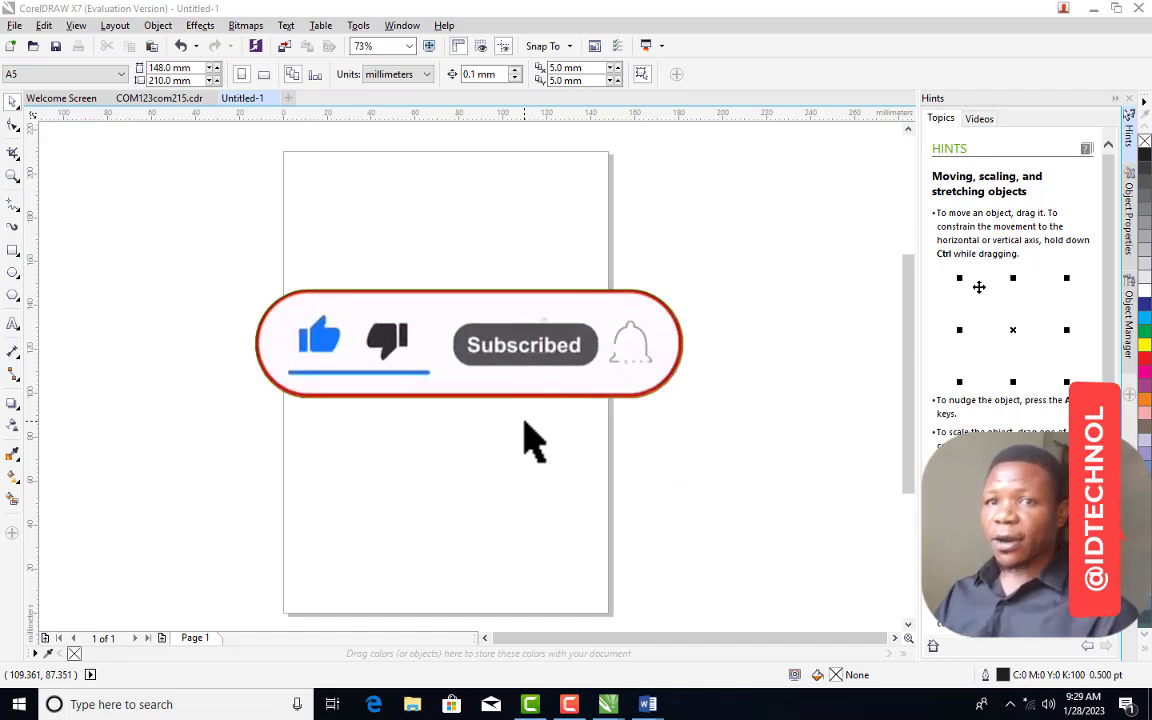
Examine how book pages are paired on pages 1 to 3 of COM123com215.cdr
{"action": "left_click", "coordinate": [158, 99]}
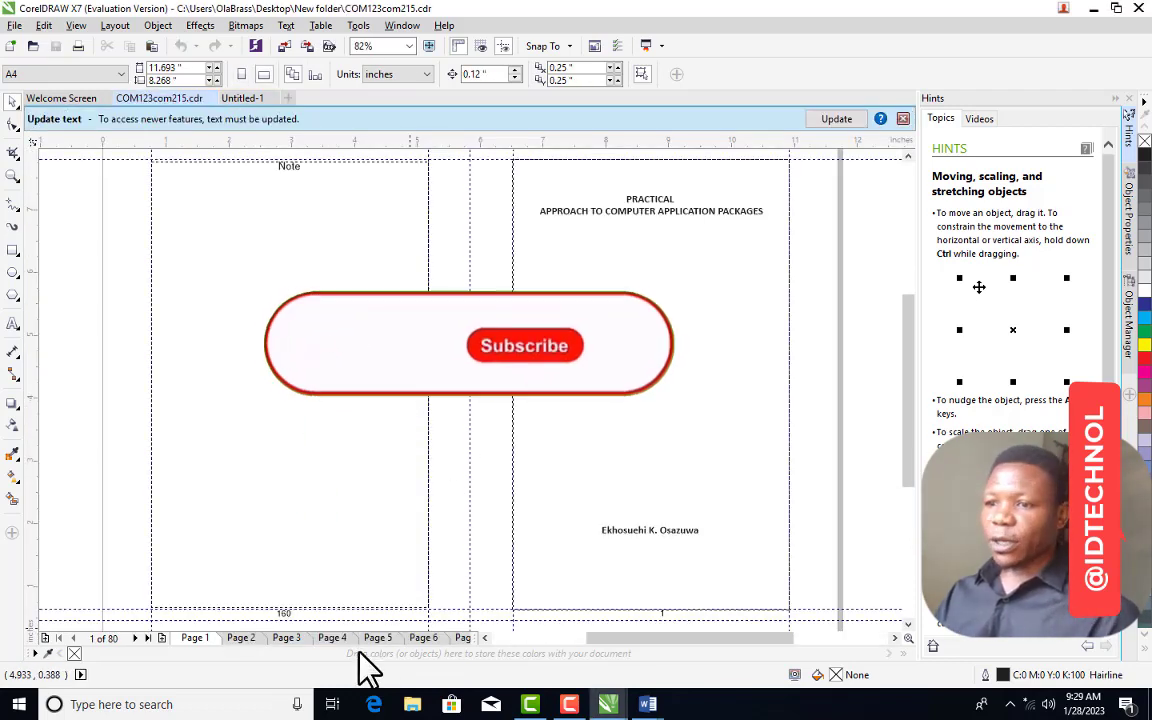
{"action": "left_click", "coordinate": [252, 641]}
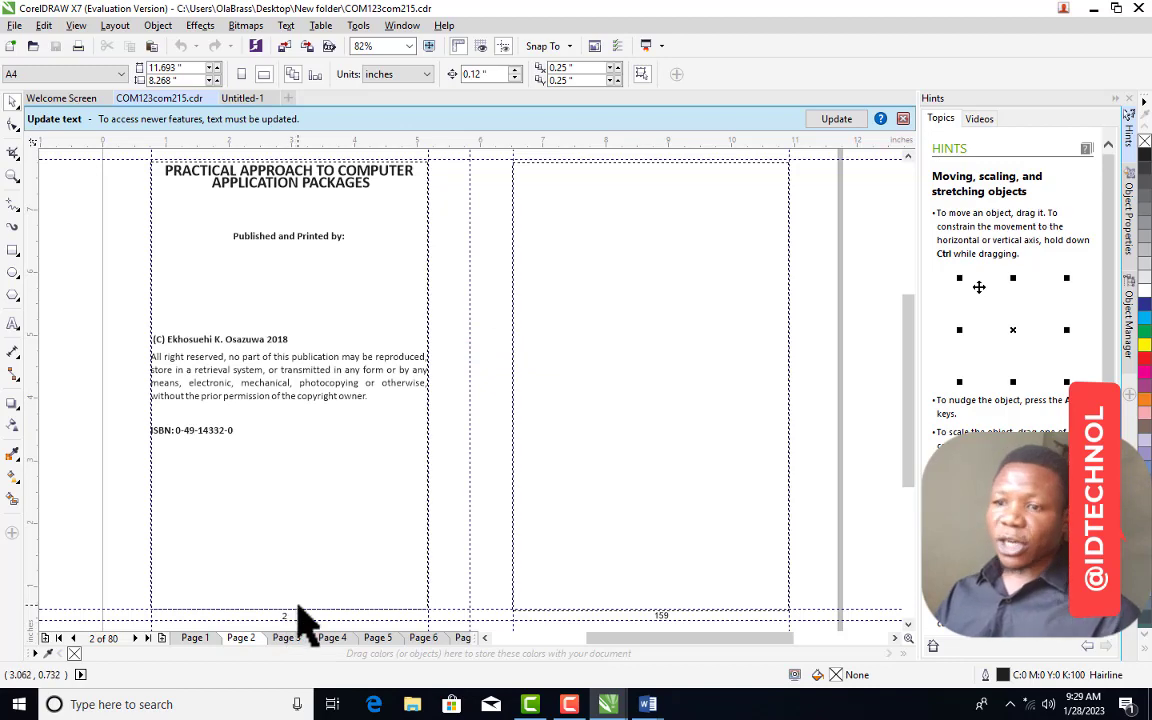
{"action": "left_click", "coordinate": [300, 641]}
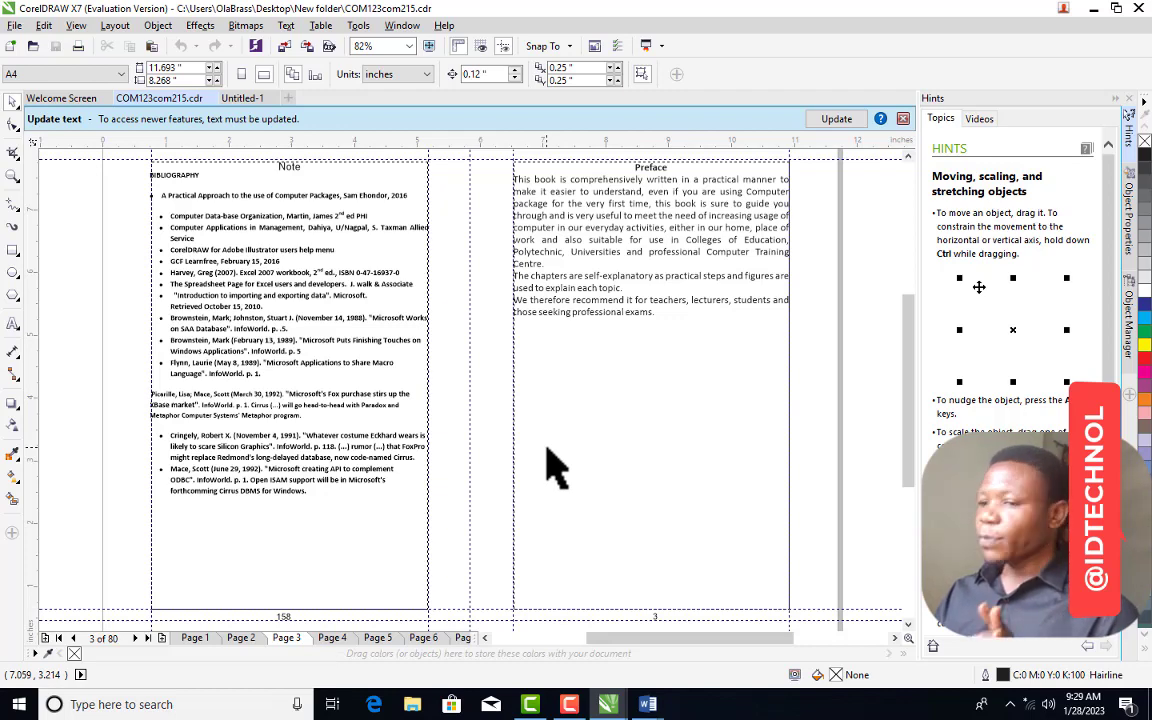
Switch to the Word document A PRACTICAL GUIDE TO PHP PROGRAMING2 and examine the layout and numbering of its opening pages
{"action": "mouse_move", "coordinate": [651, 708]}
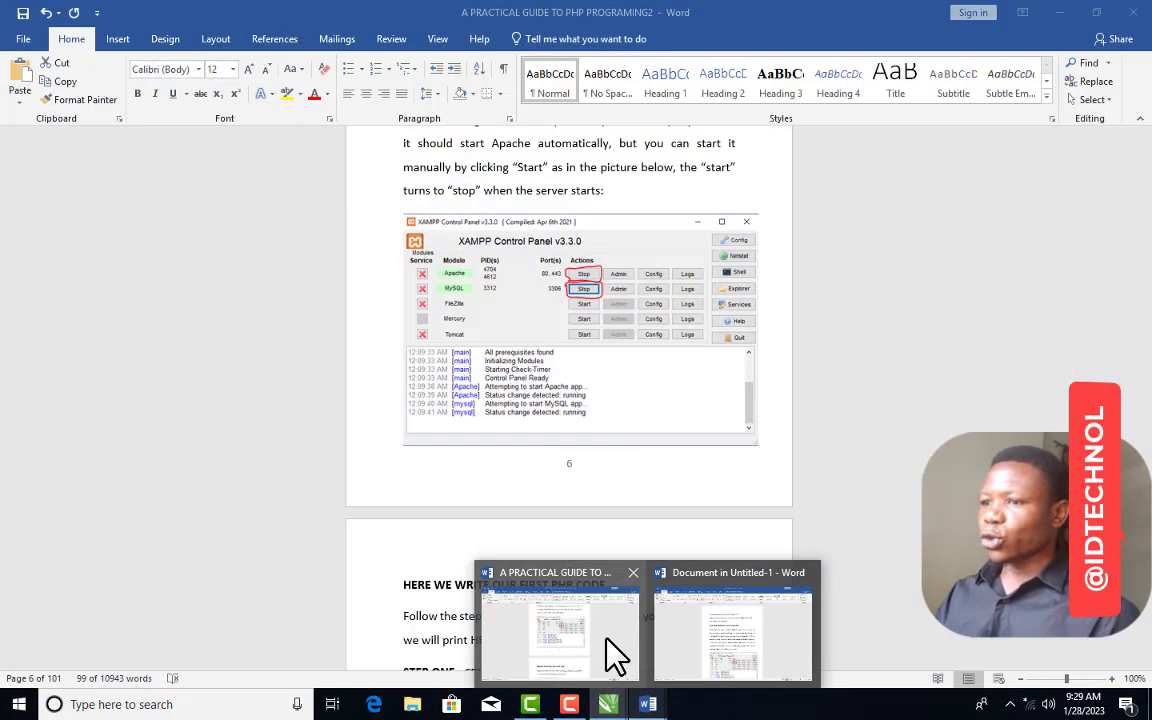
{"action": "left_click", "coordinate": [616, 655]}
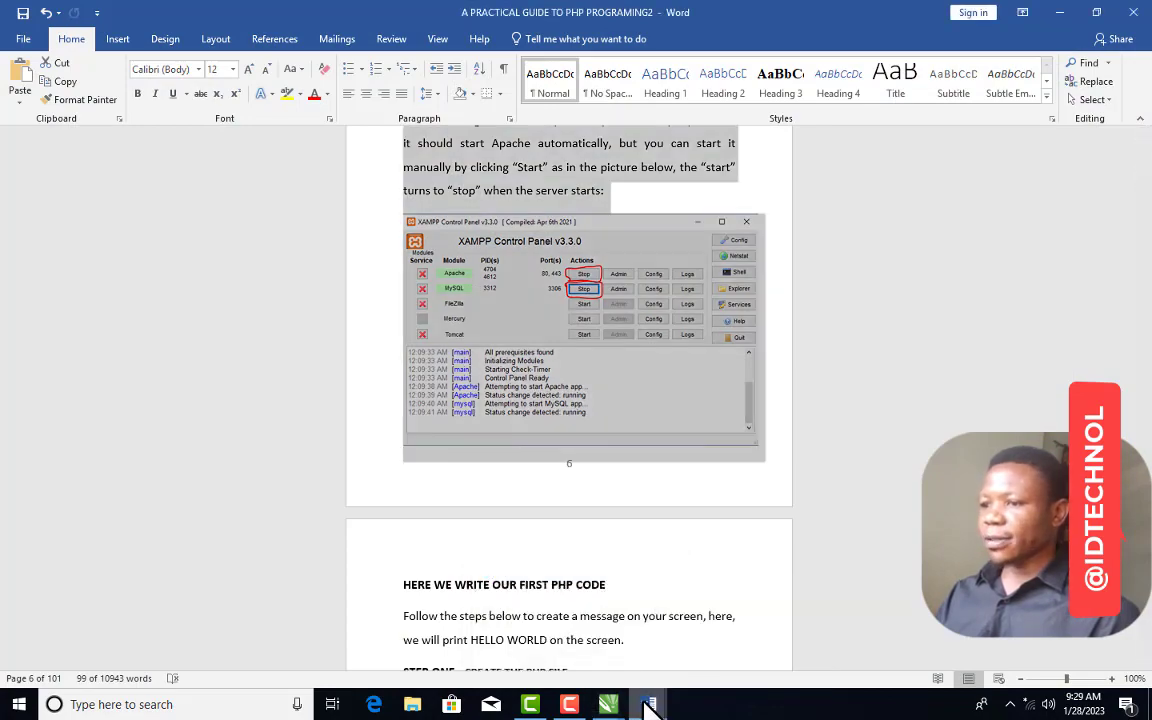
{"action": "scroll", "coordinate": [541, 272], "scroll_direction": "up", "scroll_amount": 15}
{"action": "left_click", "coordinate": [546, 260]}
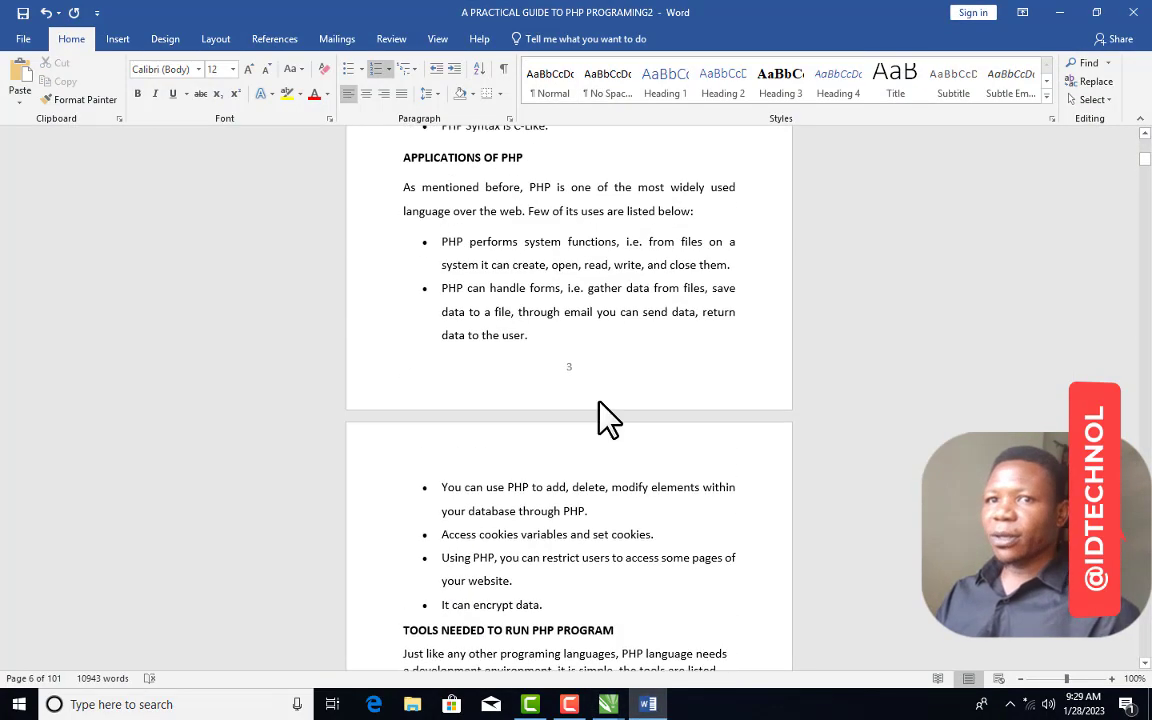
{"action": "scroll", "coordinate": [604, 402], "scroll_direction": "up", "scroll_amount": 15}
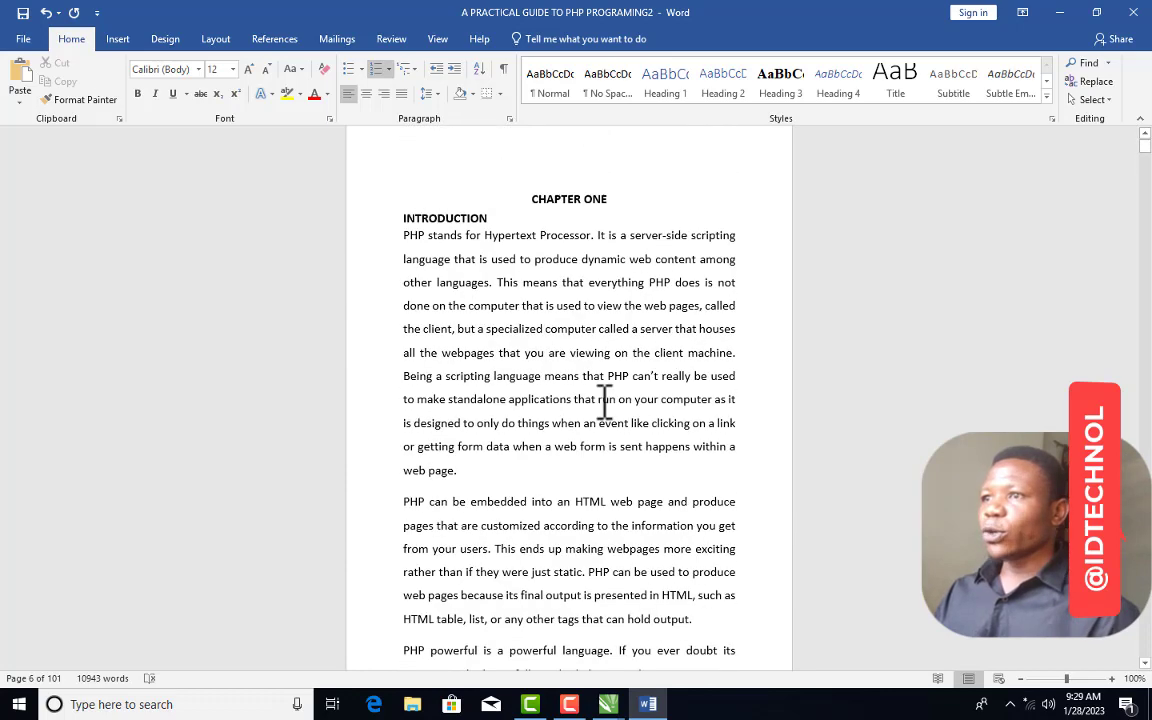
{"action": "left_click", "coordinate": [610, 352]}
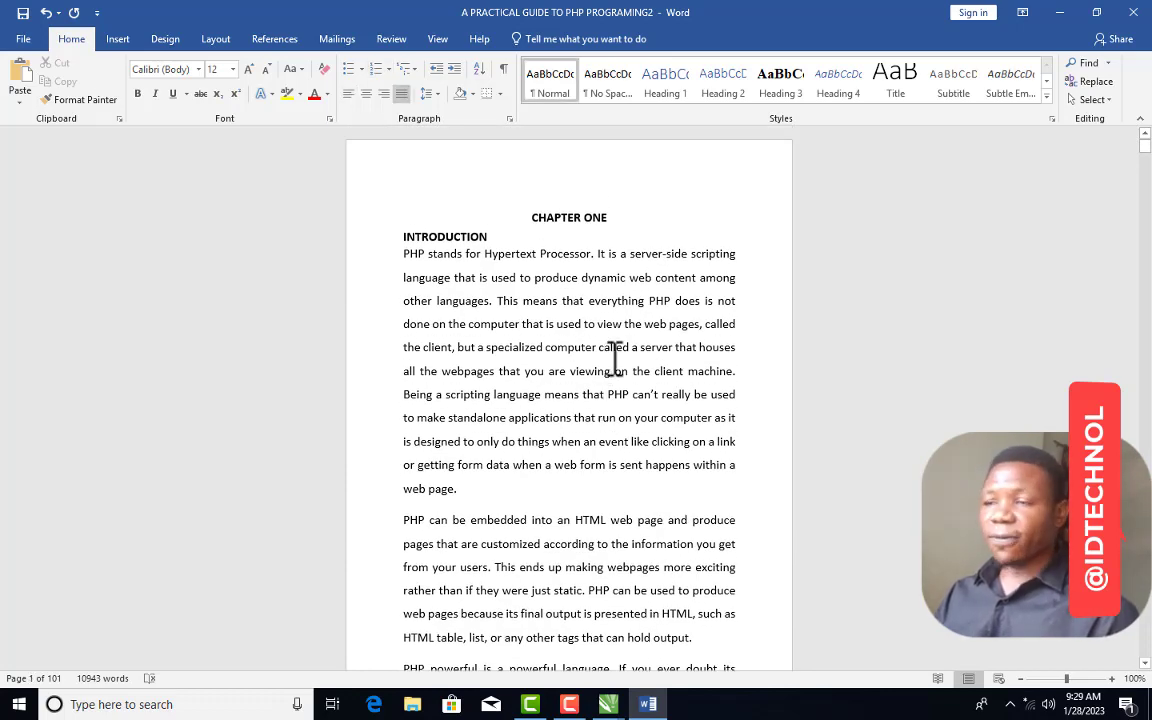
{"action": "scroll", "coordinate": [614, 358], "scroll_direction": "down", "scroll_amount": 4}
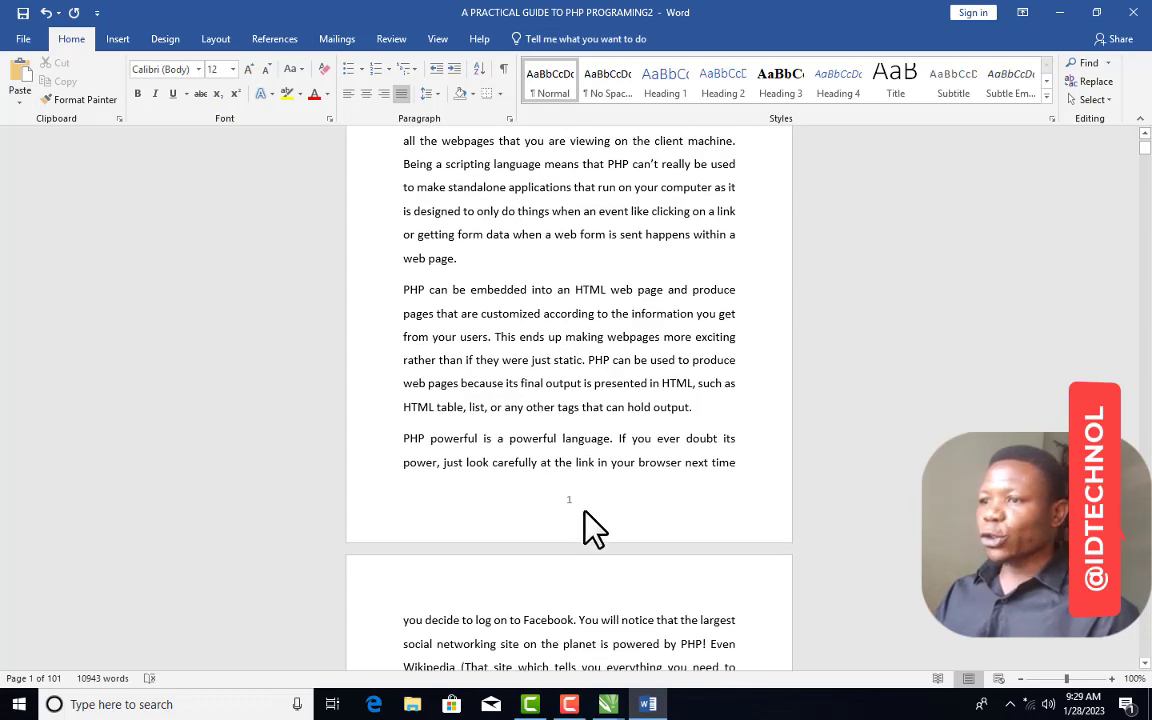
{"action": "scroll", "coordinate": [570, 490], "scroll_direction": "down", "scroll_amount": 1}
{"action": "scroll", "coordinate": [570, 410], "scroll_direction": "down", "scroll_amount": 8}
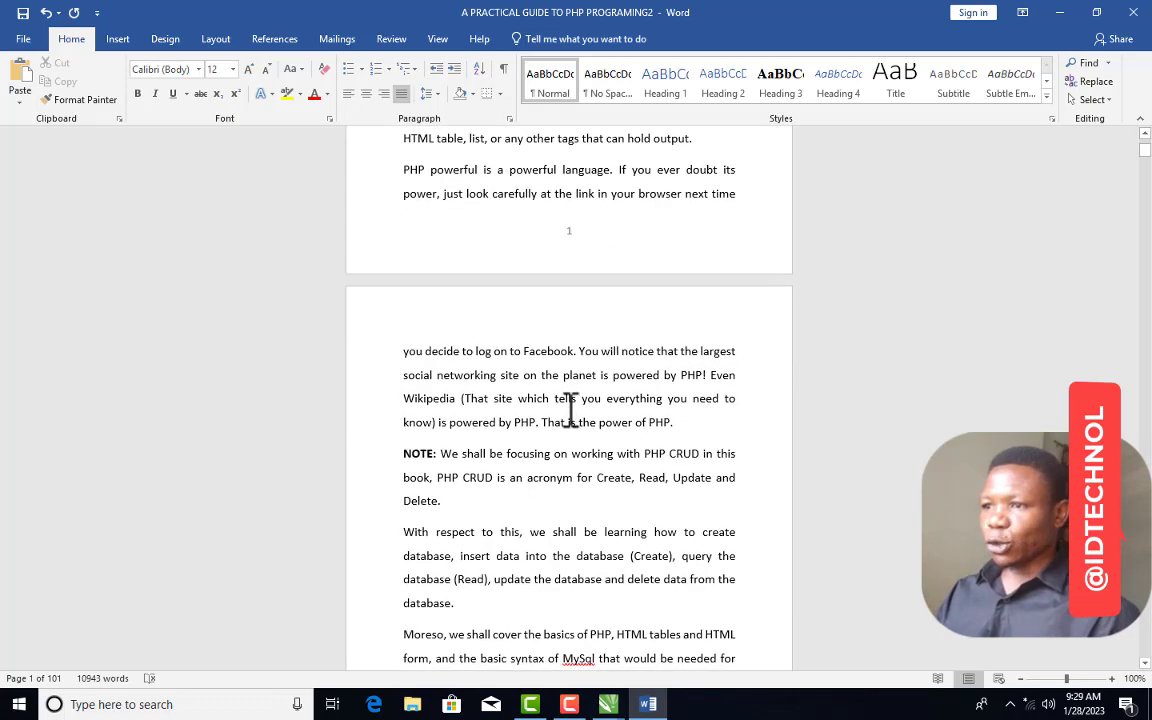
{"action": "scroll", "coordinate": [575, 460], "scroll_direction": "up", "scroll_amount": 10}
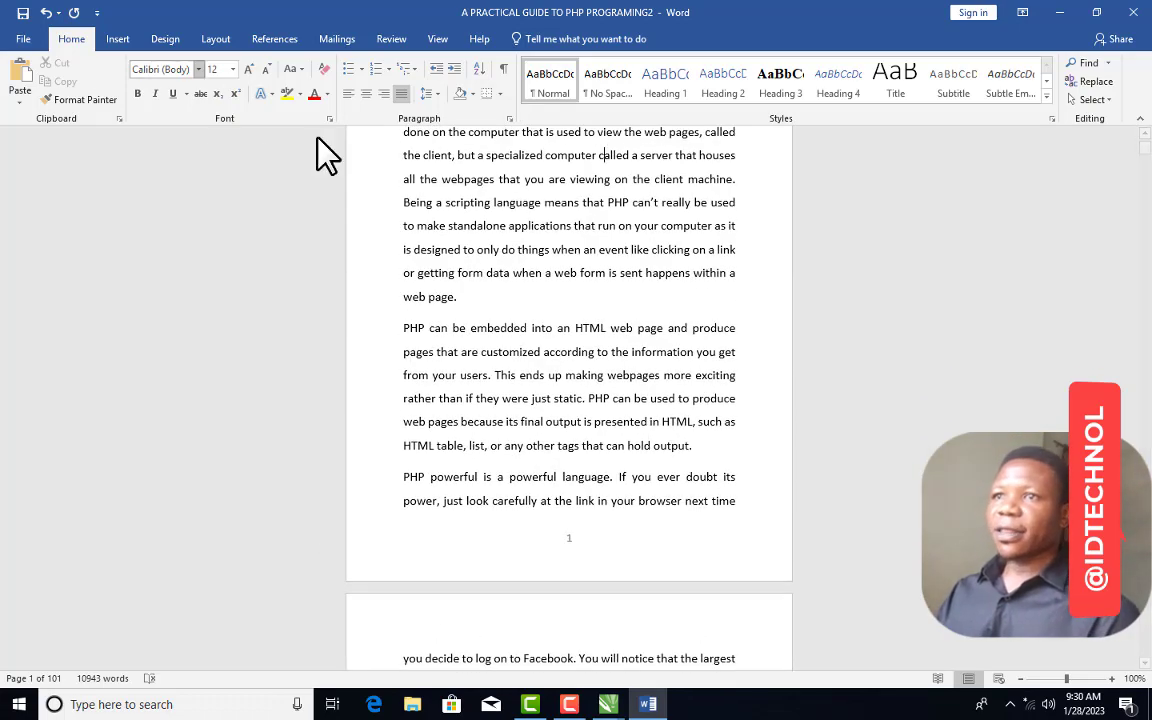
Set the Word document's paper size to A5
{"action": "key", "text": "ctrl+Home"}
{"action": "left_click", "coordinate": [219, 42]}
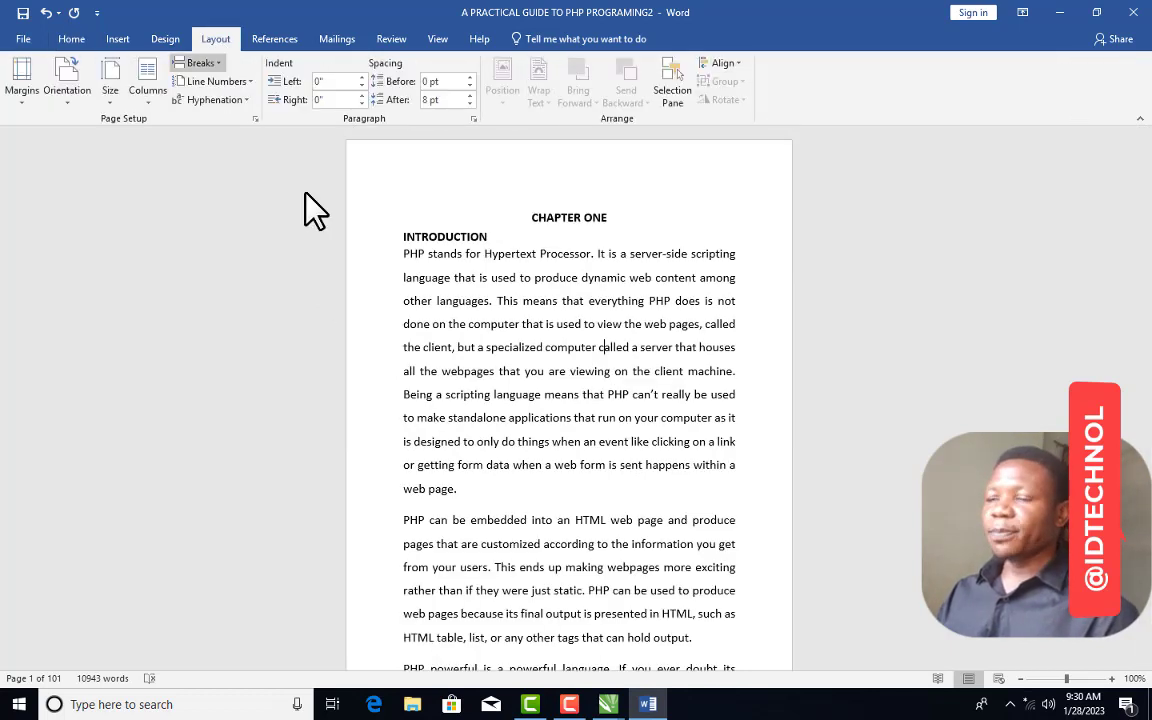
{"action": "left_click", "coordinate": [108, 96]}
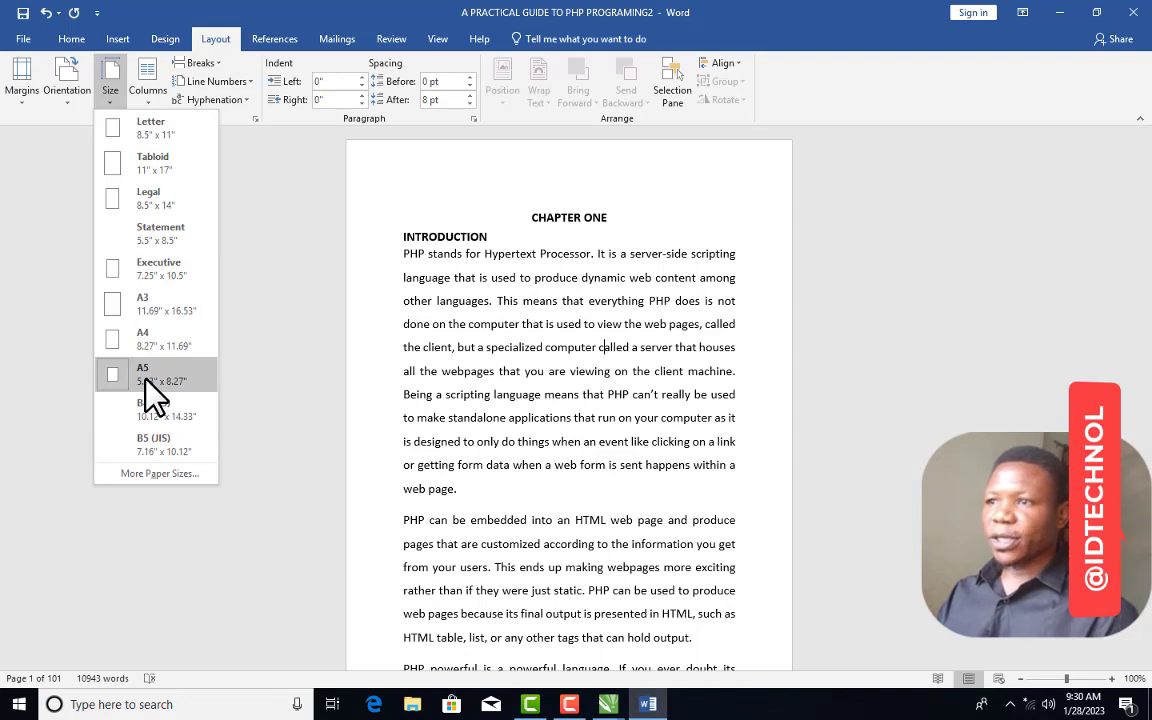
{"action": "left_click", "coordinate": [145, 380]}
Switch to CorelDRAW and examine the whole two-page spread on page 3 of COM123com215.cdr
{"action": "mouse_move", "coordinate": [607, 690]}
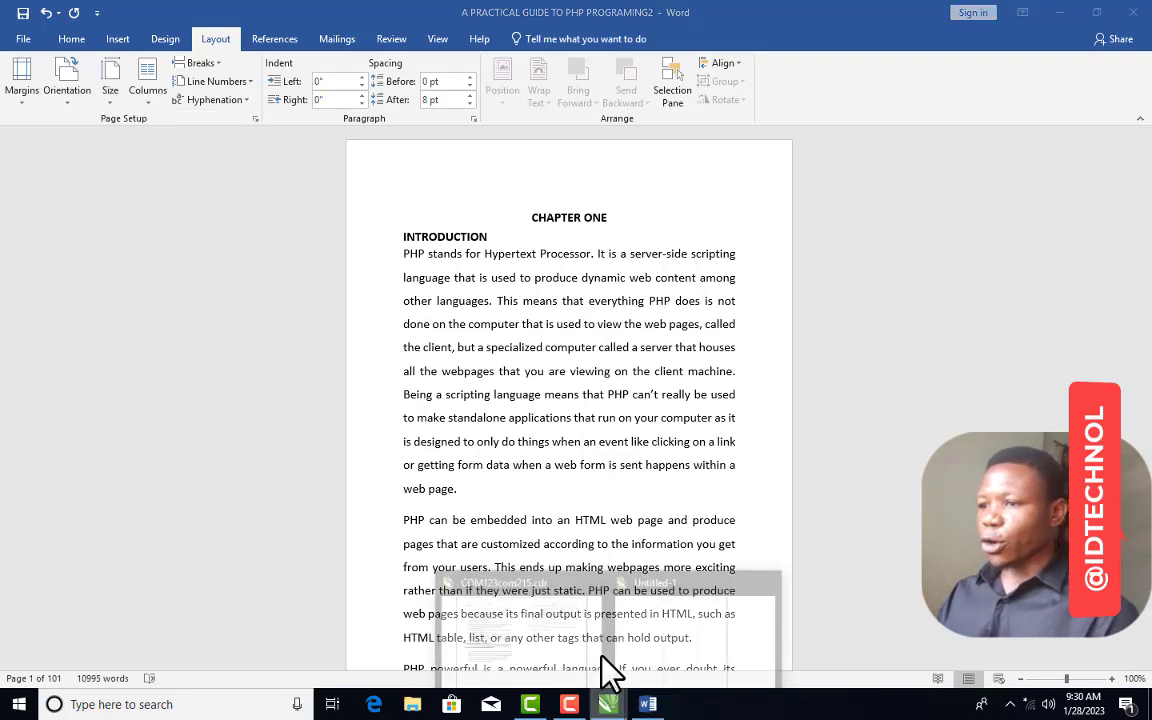
{"action": "left_click", "coordinate": [560, 645]}
{"action": "left_click", "coordinate": [408, 46]}
{"action": "left_click", "coordinate": [400, 63]}
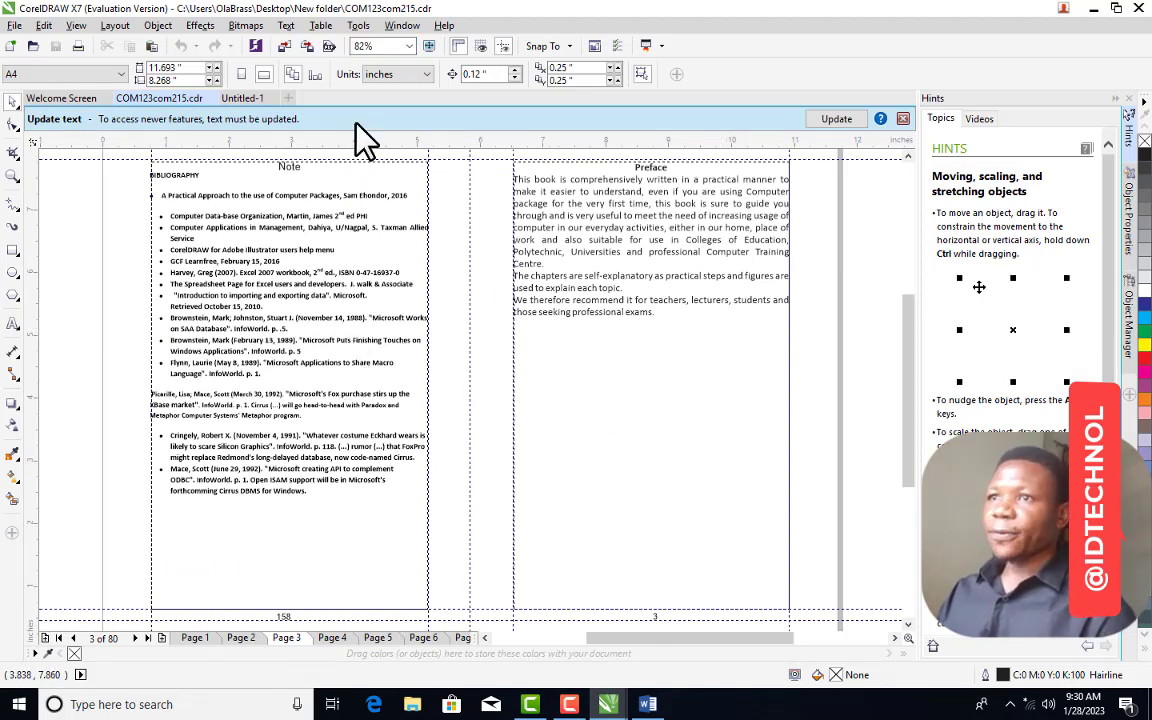
{"action": "left_click", "coordinate": [408, 46]}
{"action": "left_click", "coordinate": [345, 67]}
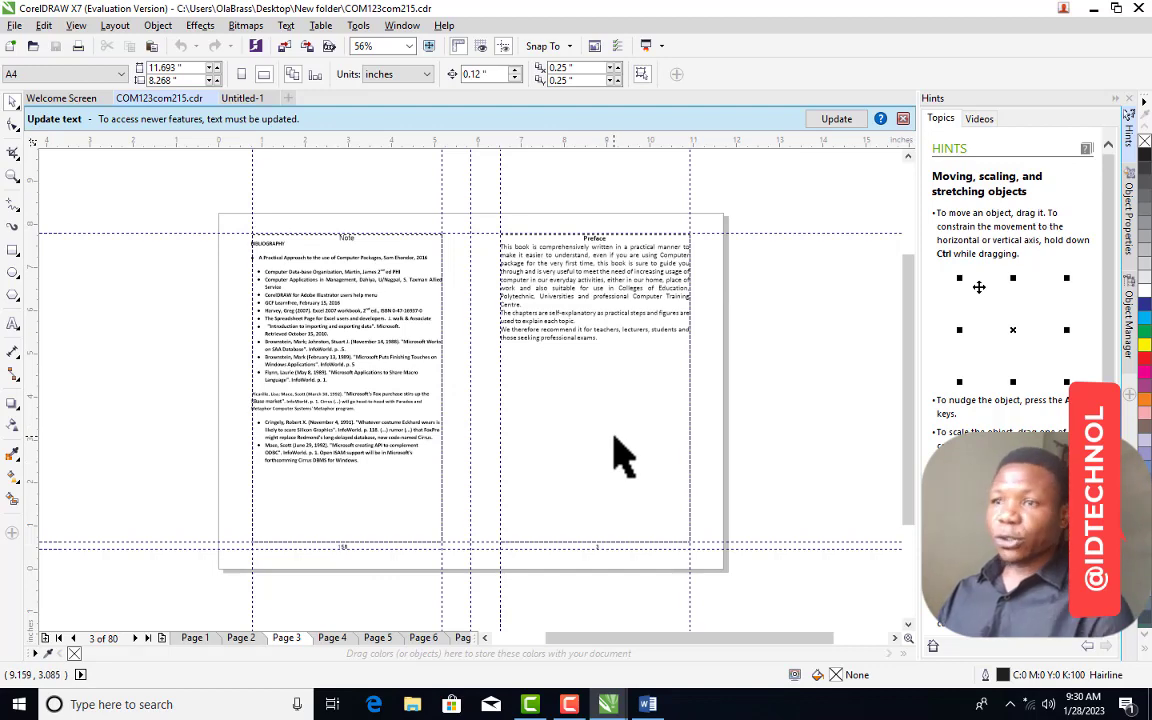
Switch to Word and apply custom margins of 0.75" at the top, bottom, left and right of the whole document
{"action": "key", "text": "alt+Tab"}
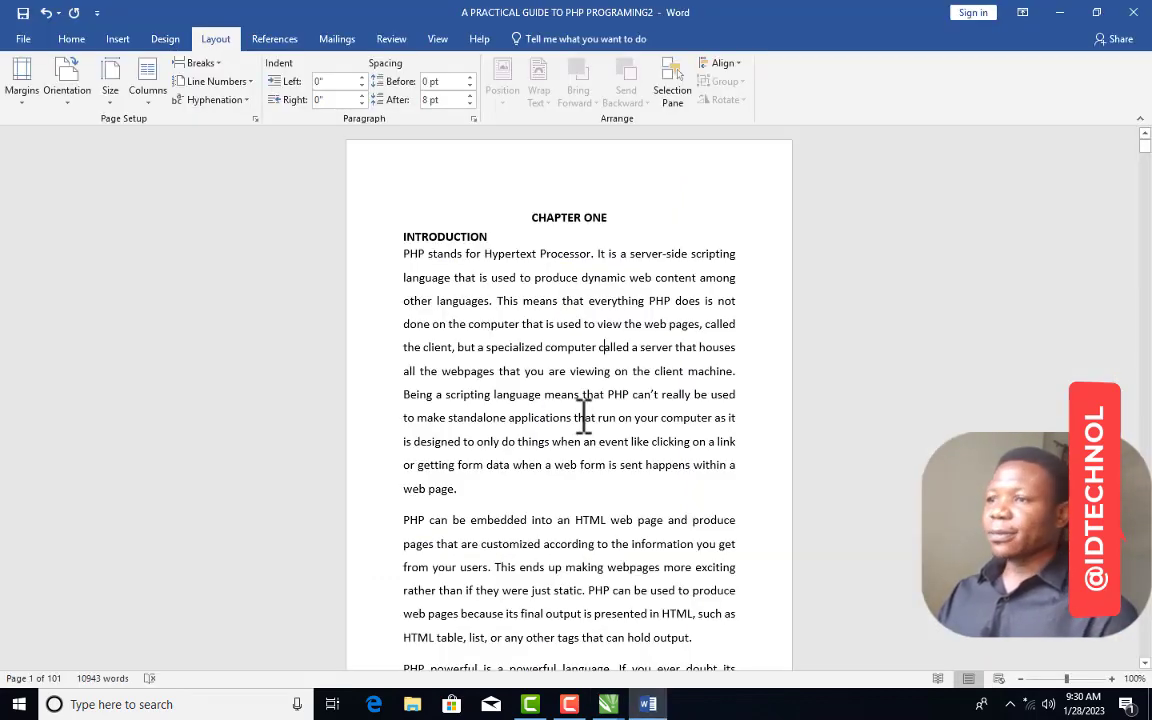
{"action": "scroll", "coordinate": [584, 415], "scroll_direction": "down", "scroll_amount": 3}
{"action": "scroll", "coordinate": [584, 415], "scroll_direction": "up", "scroll_amount": 3}
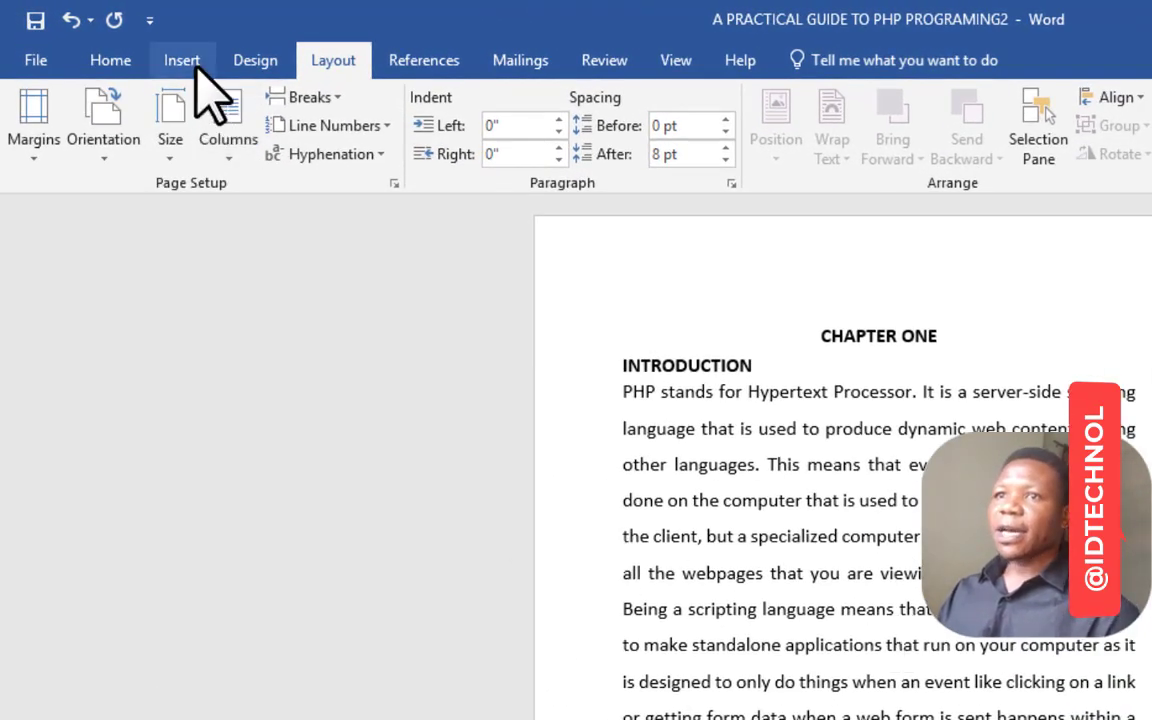
{"action": "left_click", "coordinate": [48, 160]}
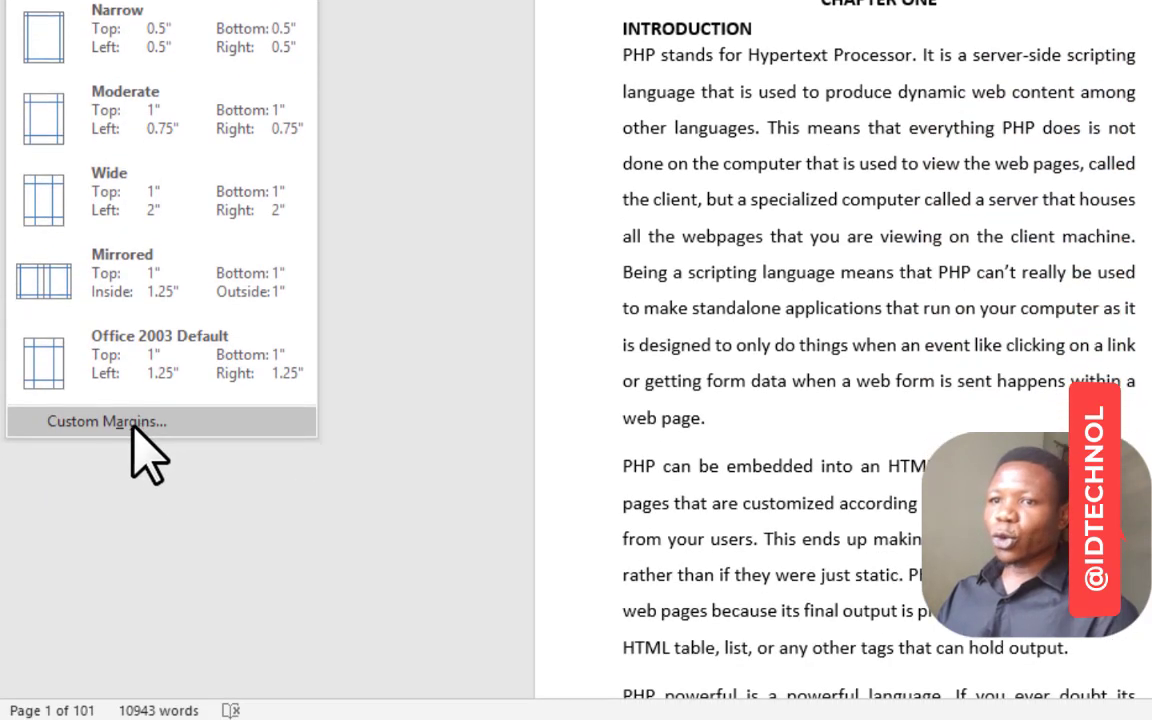
{"action": "left_click", "coordinate": [131, 710]}
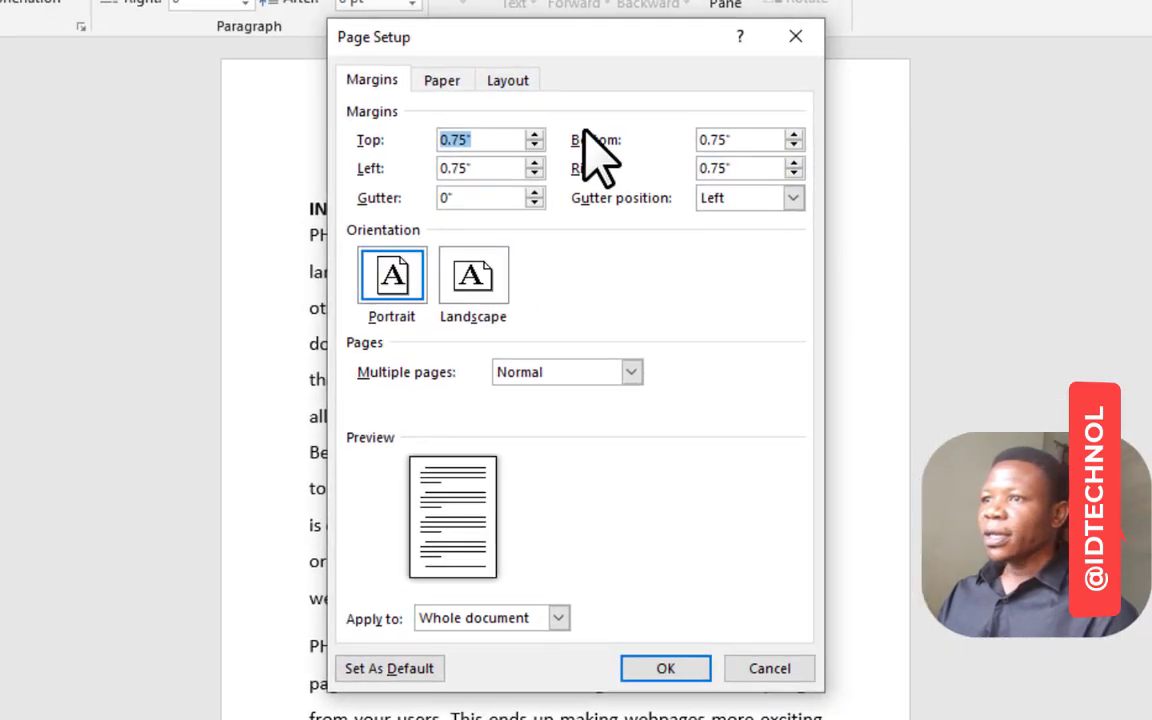
{"action": "left_click", "coordinate": [480, 140]}
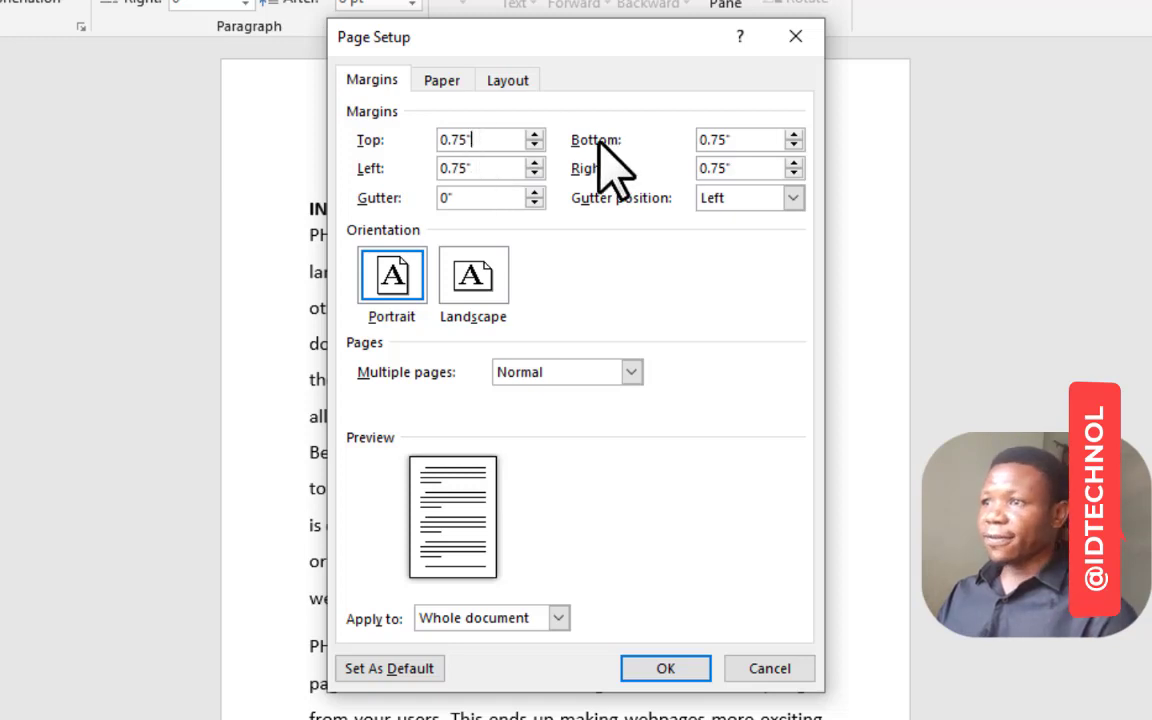
{"action": "left_click", "coordinate": [744, 141]}
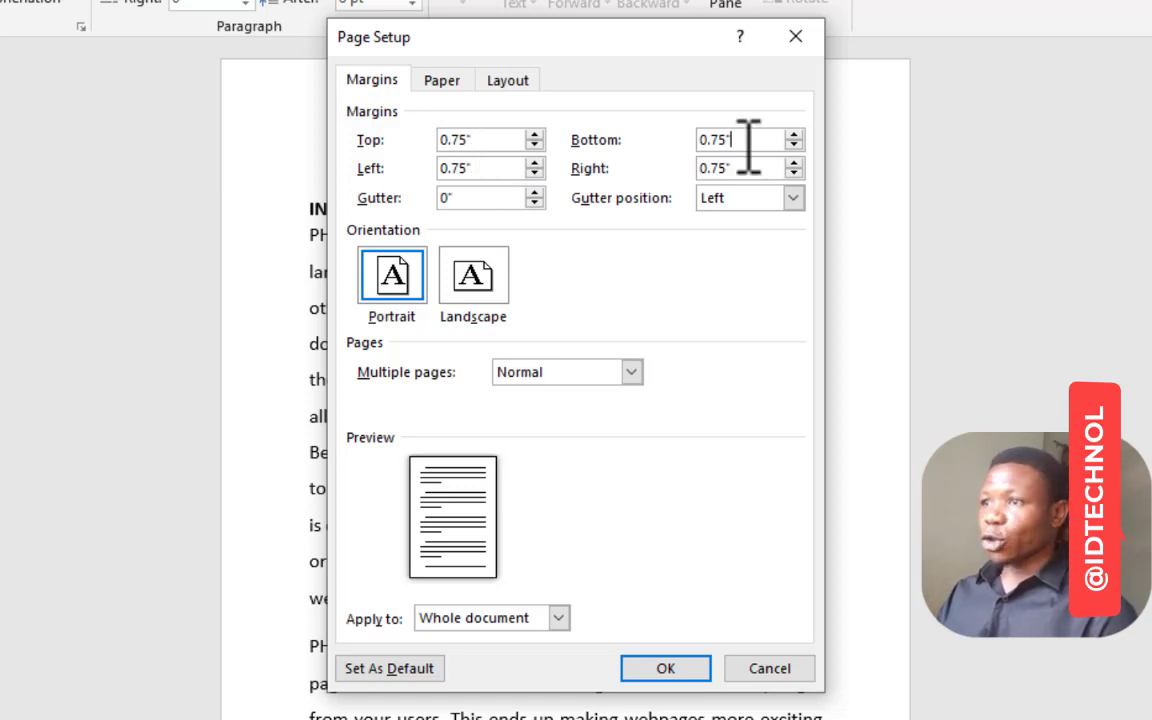
{"action": "left_click", "coordinate": [487, 165]}
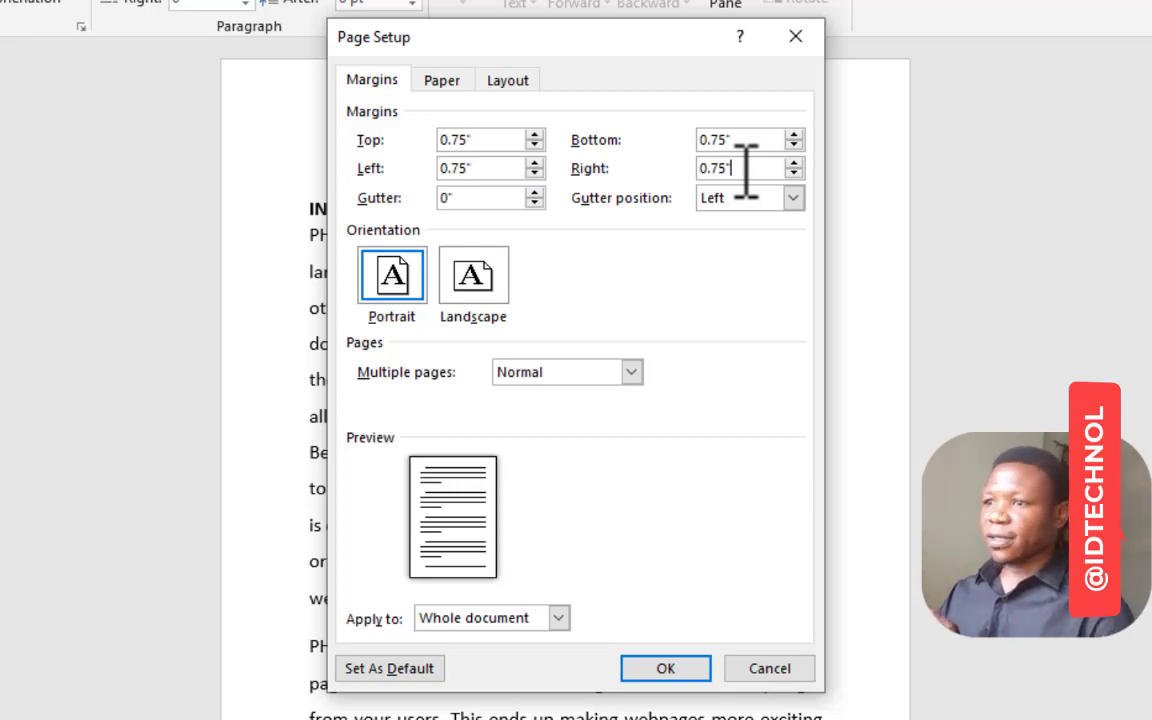
{"action": "left_click", "coordinate": [681, 665]}
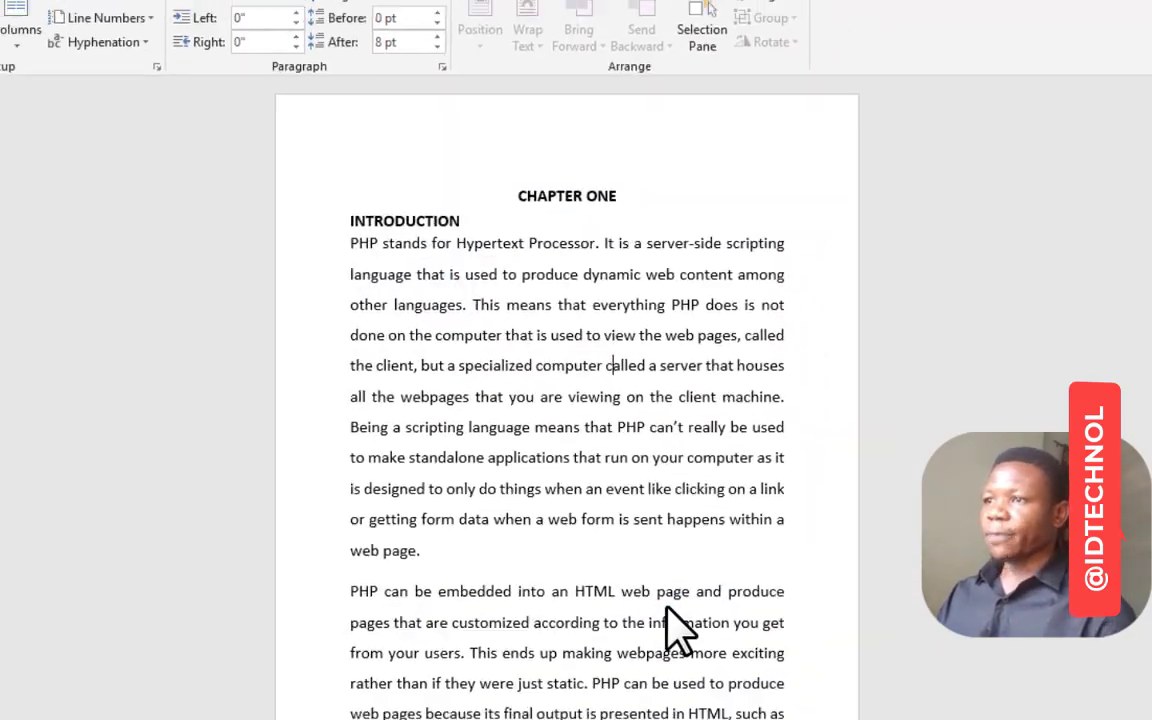
Review the document's text, pictures and page breaks from the opening chapter through the section on PHP comments
{"action": "scroll", "coordinate": [633, 392], "scroll_direction": "down", "scroll_amount": 15}
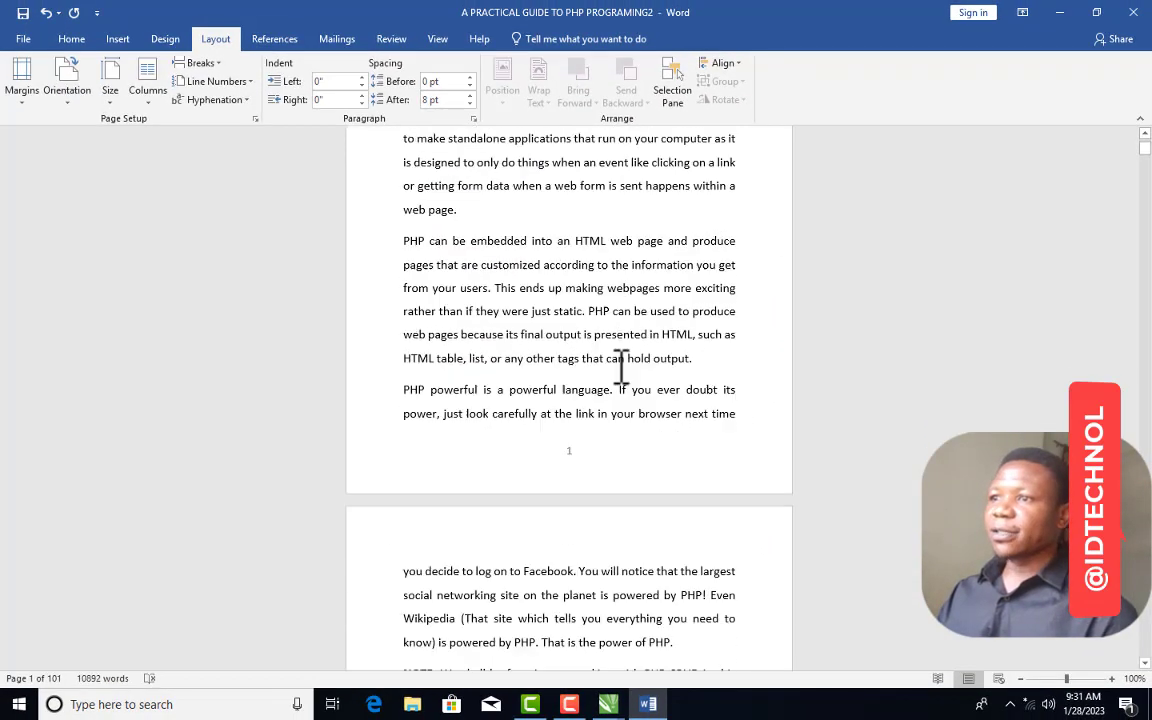
{"action": "scroll", "coordinate": [622, 367], "scroll_direction": "down", "scroll_amount": 20}
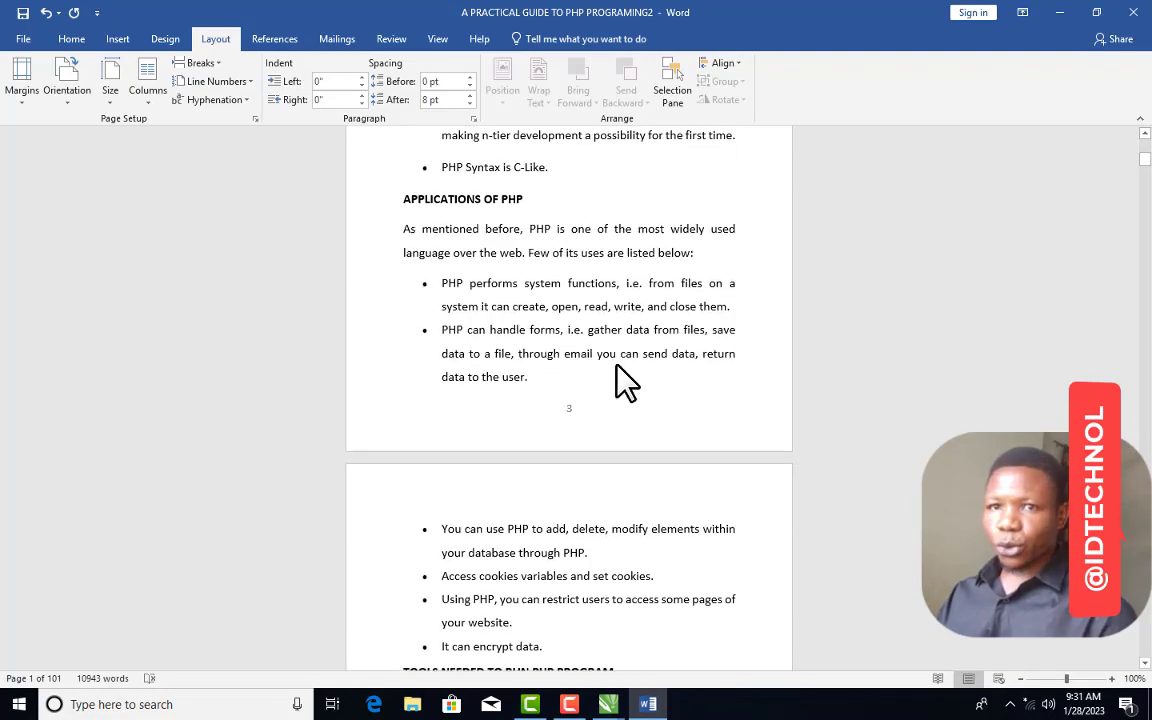
{"action": "scroll", "coordinate": [624, 366], "scroll_direction": "up", "scroll_amount": 1}
{"action": "scroll", "coordinate": [624, 362], "scroll_direction": "down", "scroll_amount": 20}
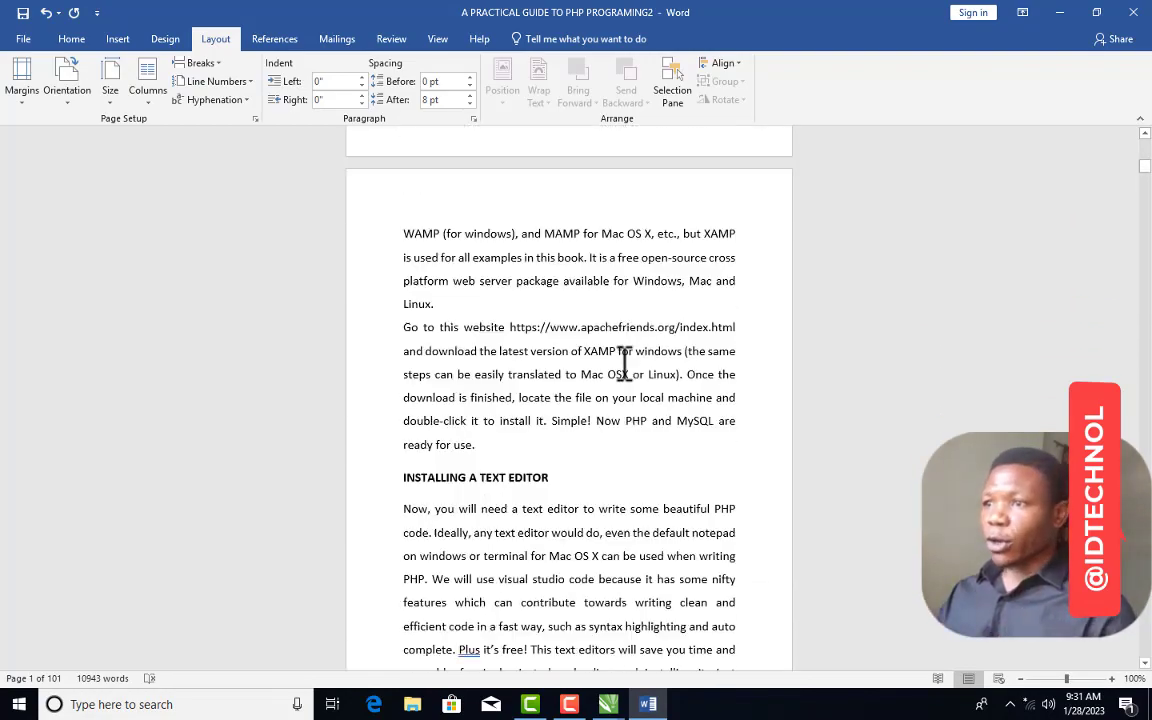
{"action": "scroll", "coordinate": [624, 362], "scroll_direction": "down", "scroll_amount": 20}
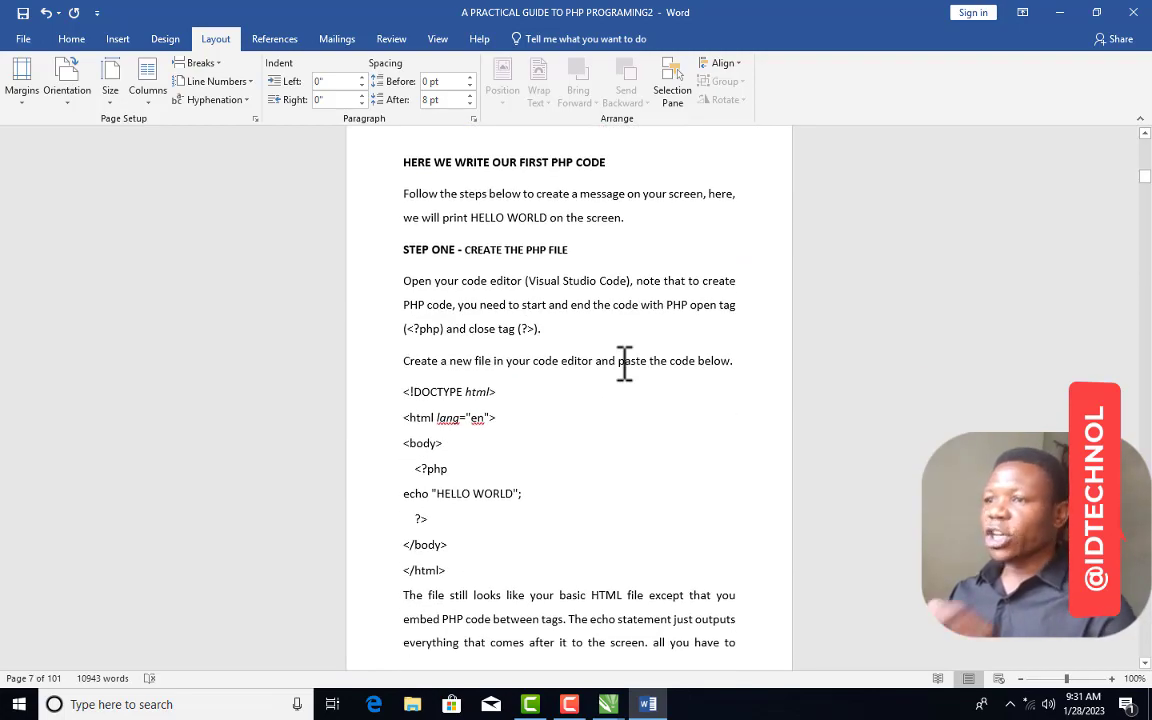
{"action": "scroll", "coordinate": [624, 364], "scroll_direction": "down", "scroll_amount": 20}
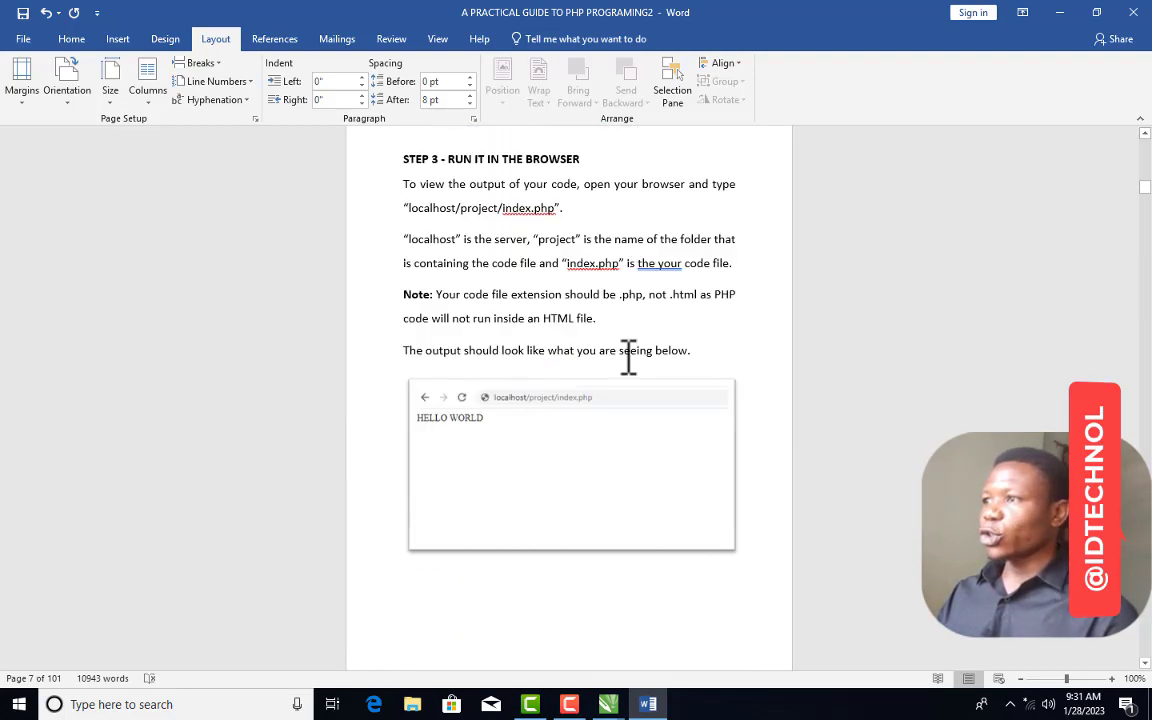
{"action": "scroll", "coordinate": [628, 358], "scroll_direction": "down", "scroll_amount": 20}
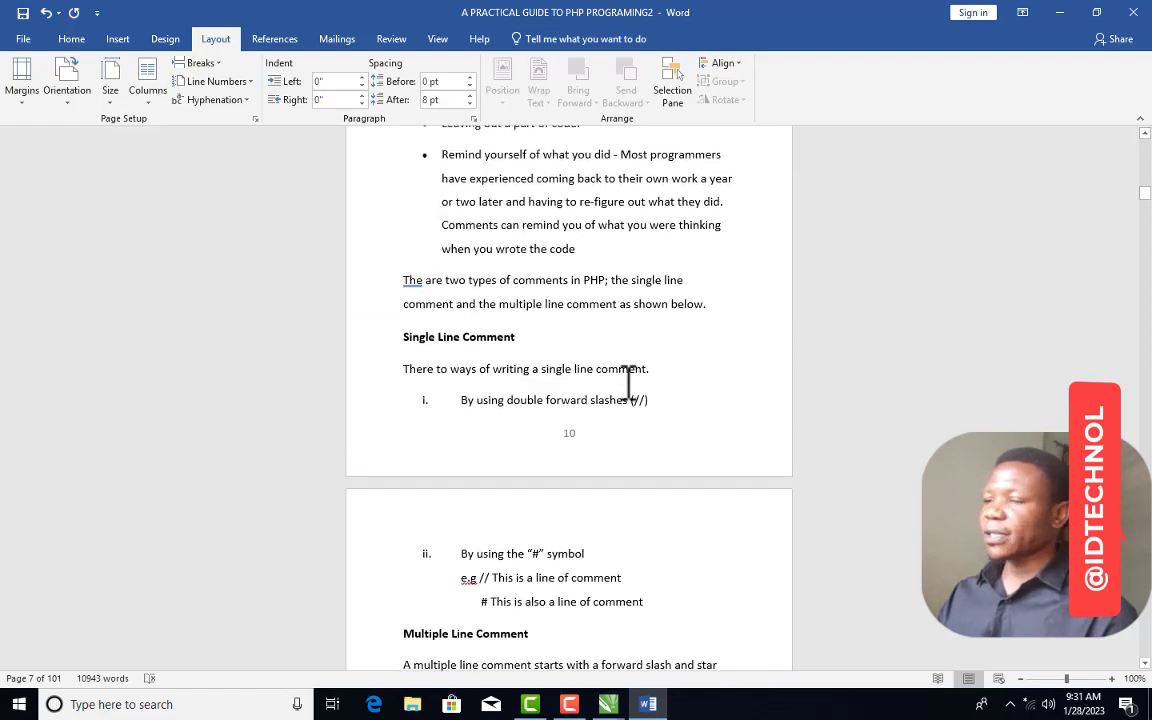
{"action": "scroll", "coordinate": [628, 383], "scroll_direction": "up", "scroll_amount": 20}
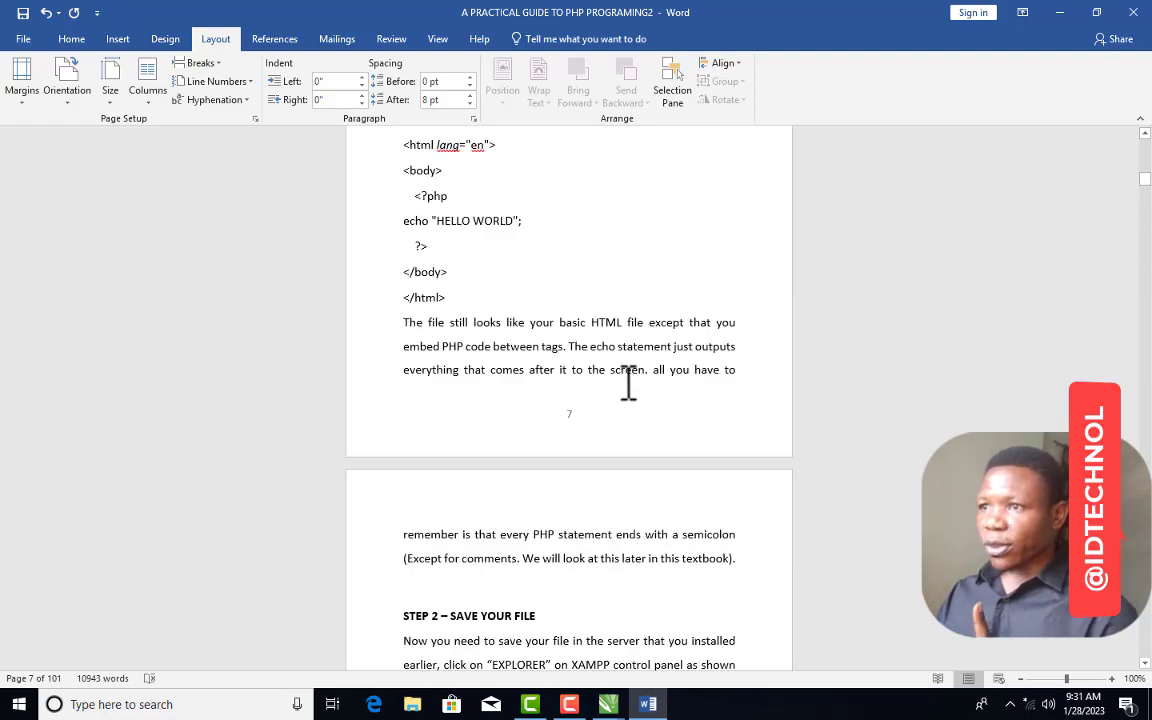
{"action": "scroll", "coordinate": [628, 383], "scroll_direction": "up", "scroll_amount": 15}
{"action": "scroll", "coordinate": [625, 380], "scroll_direction": "down", "scroll_amount": 3}
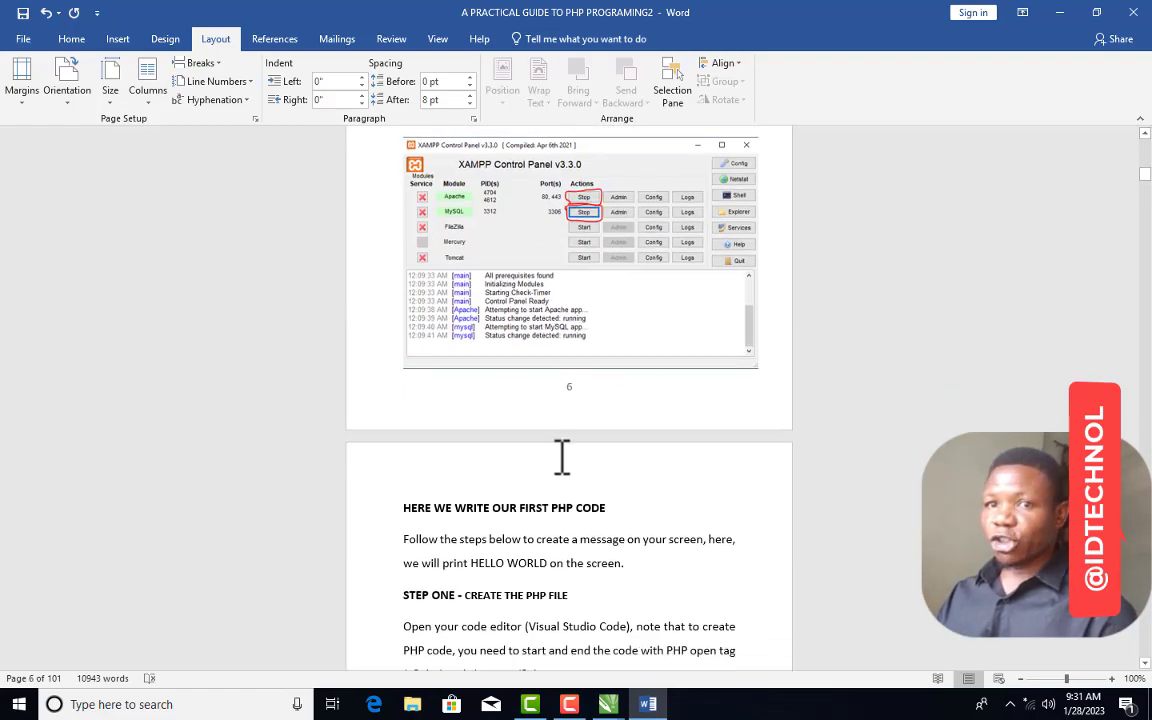
{"action": "scroll", "coordinate": [562, 457], "scroll_direction": "up", "scroll_amount": 15}
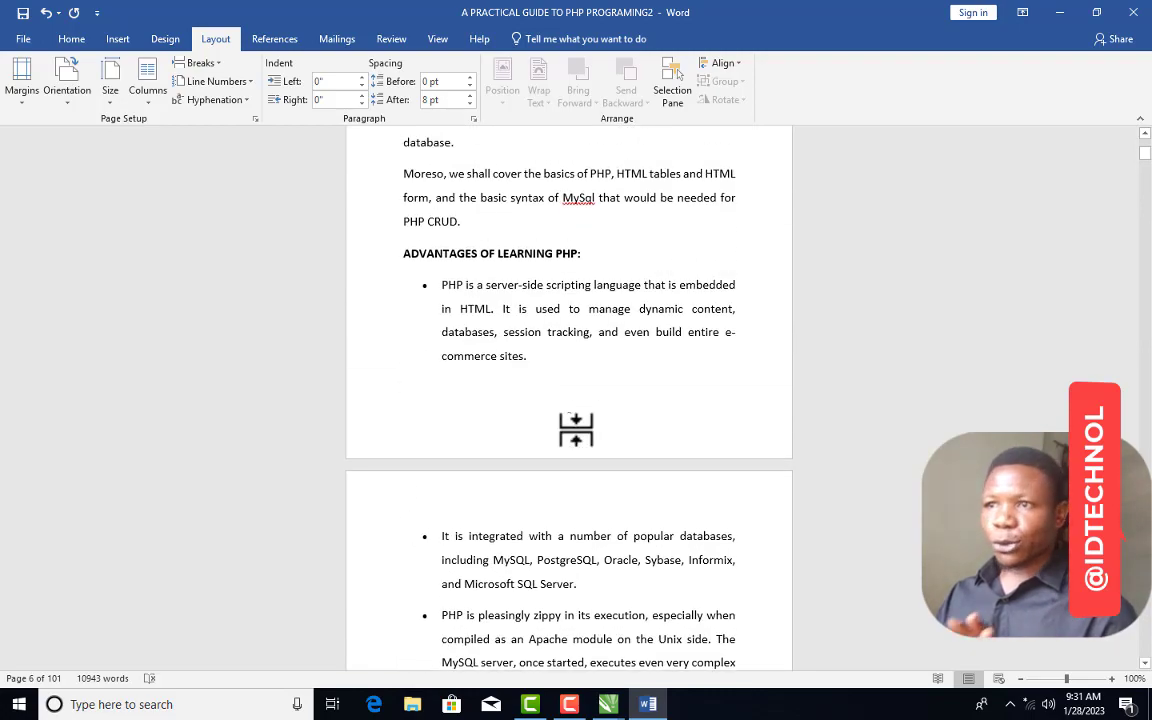
Save the Word document to the Desktop as a PDF named A PRACTICAL GUIDE TO PHP PROGRAMING2, keeping the Standard optimization
{"action": "scroll", "coordinate": [578, 430], "scroll_direction": "up", "scroll_amount": 15}
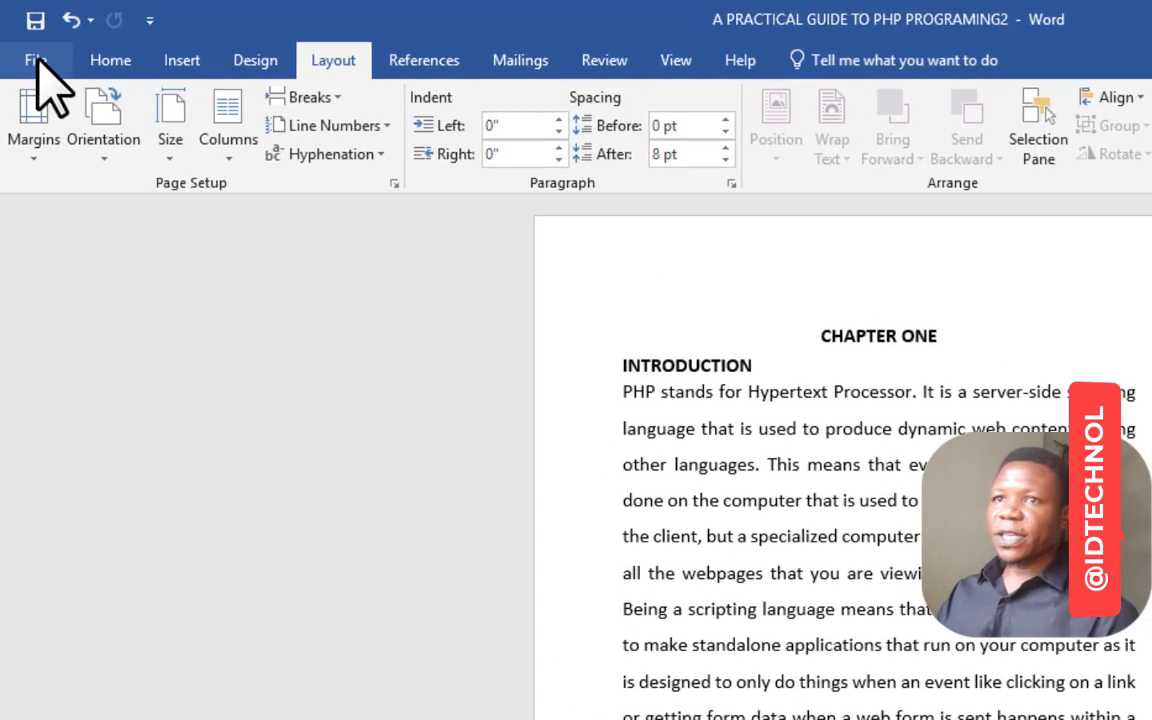
{"action": "left_click", "coordinate": [35, 60]}
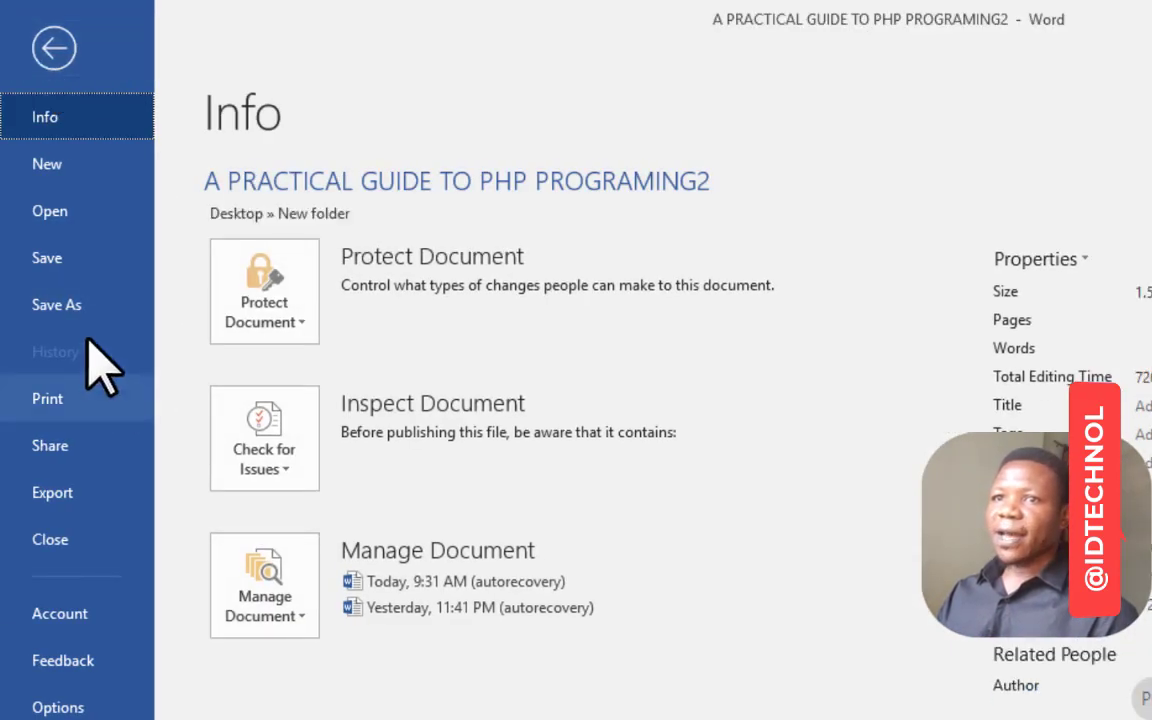
{"action": "left_click", "coordinate": [58, 305]}
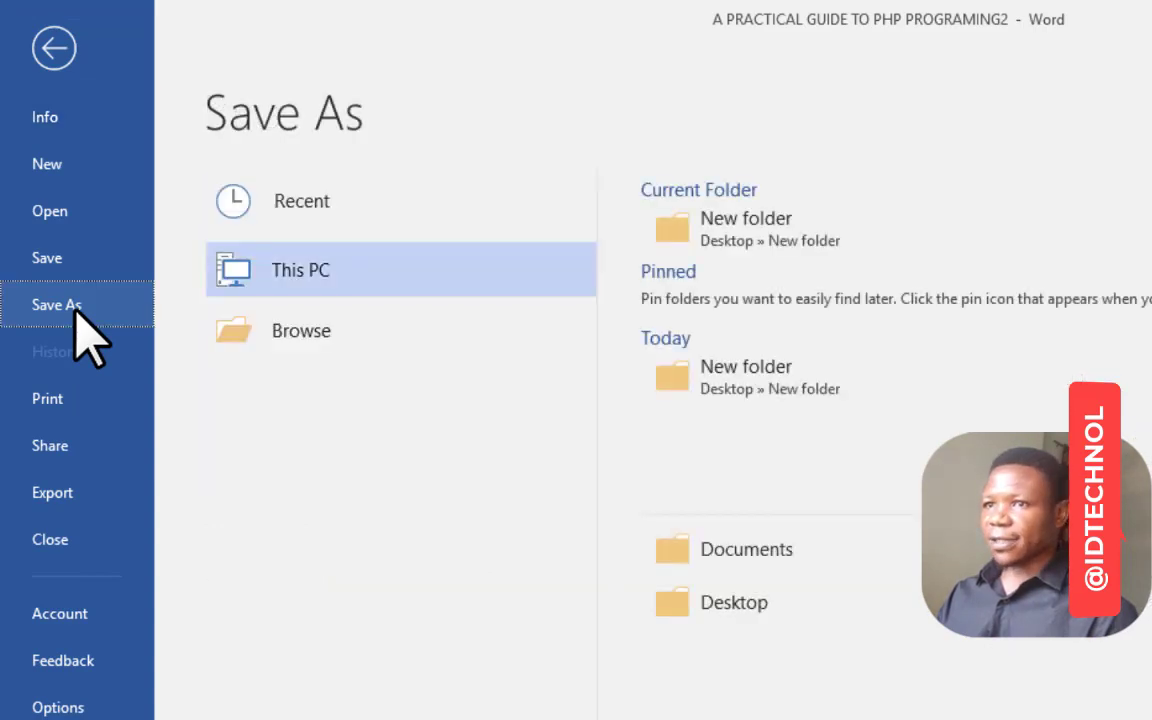
{"action": "left_click", "coordinate": [296, 276]}
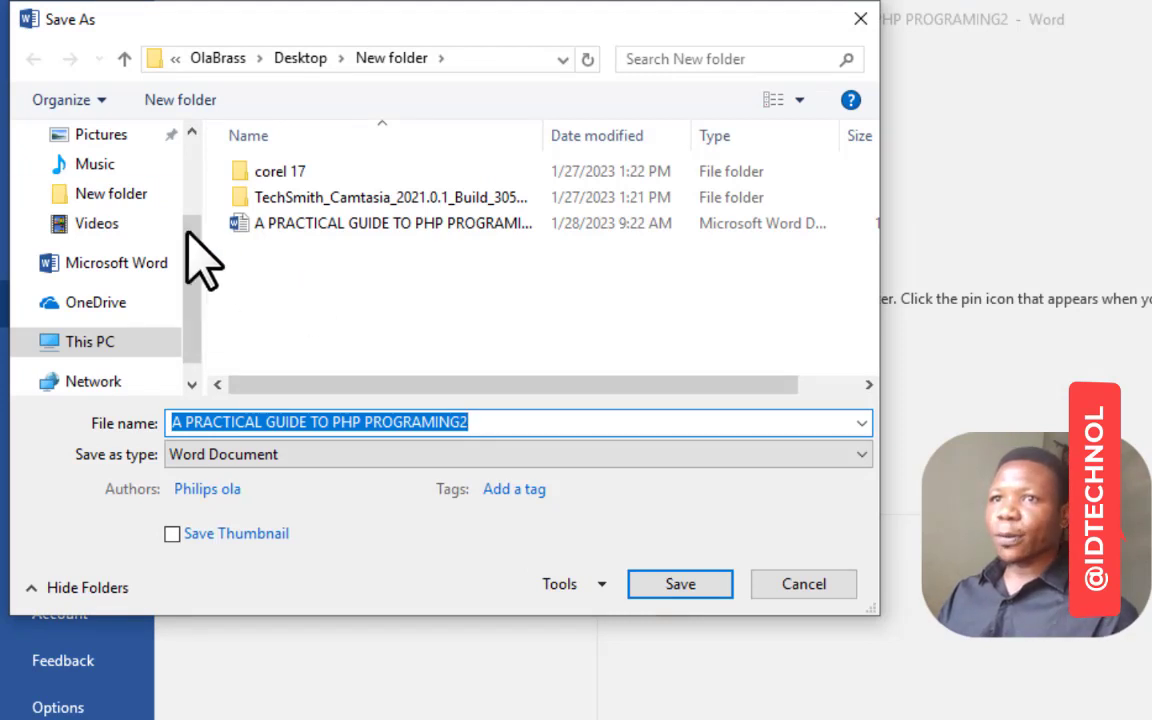
{"action": "scroll", "coordinate": [170, 245], "scroll_direction": "up", "scroll_amount": 2}
{"action": "left_click", "coordinate": [118, 186]}
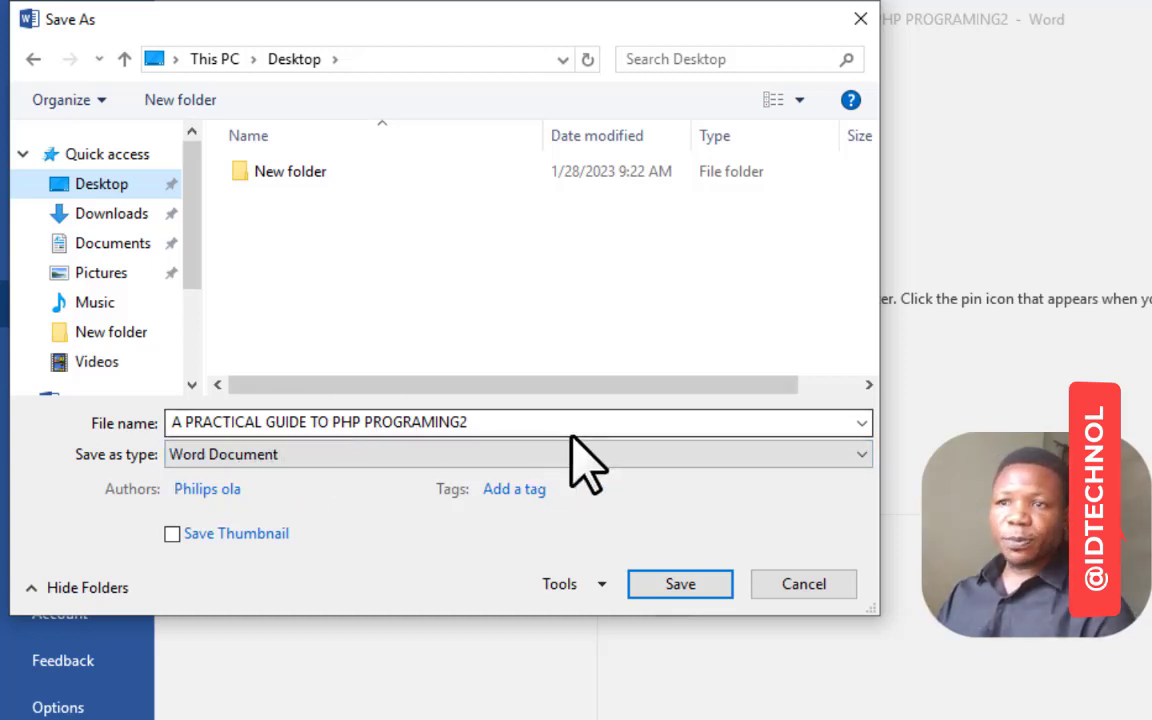
{"action": "left_click", "coordinate": [505, 457]}
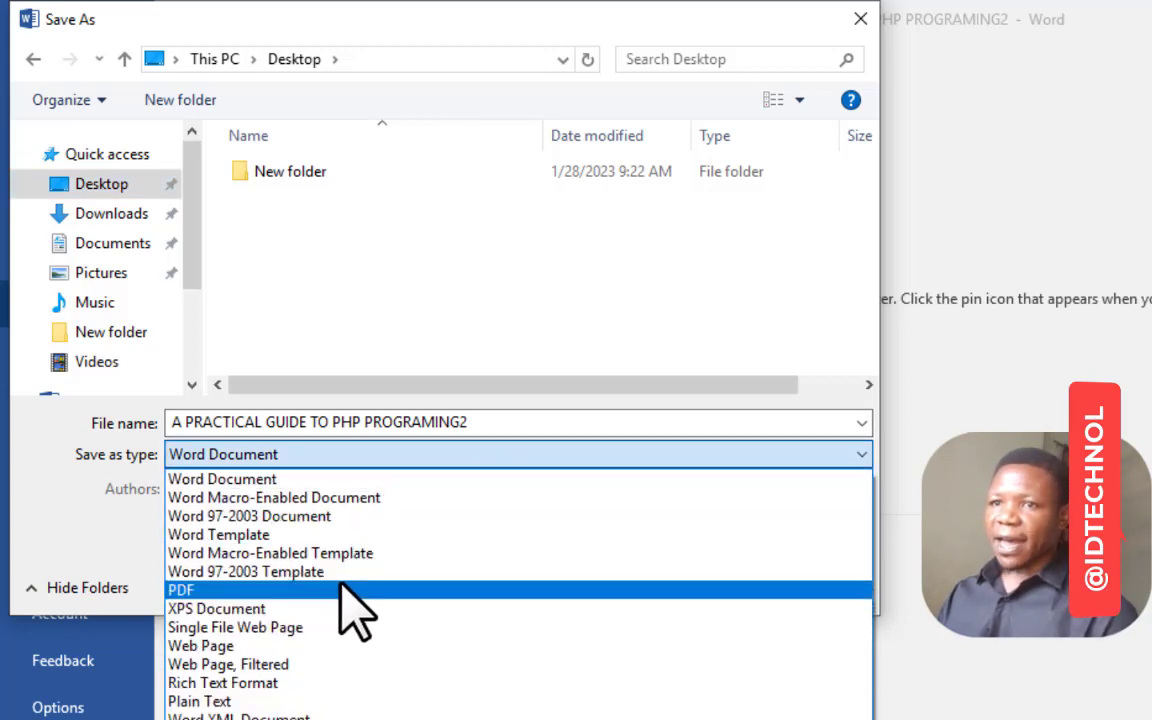
{"action": "left_click", "coordinate": [341, 588]}
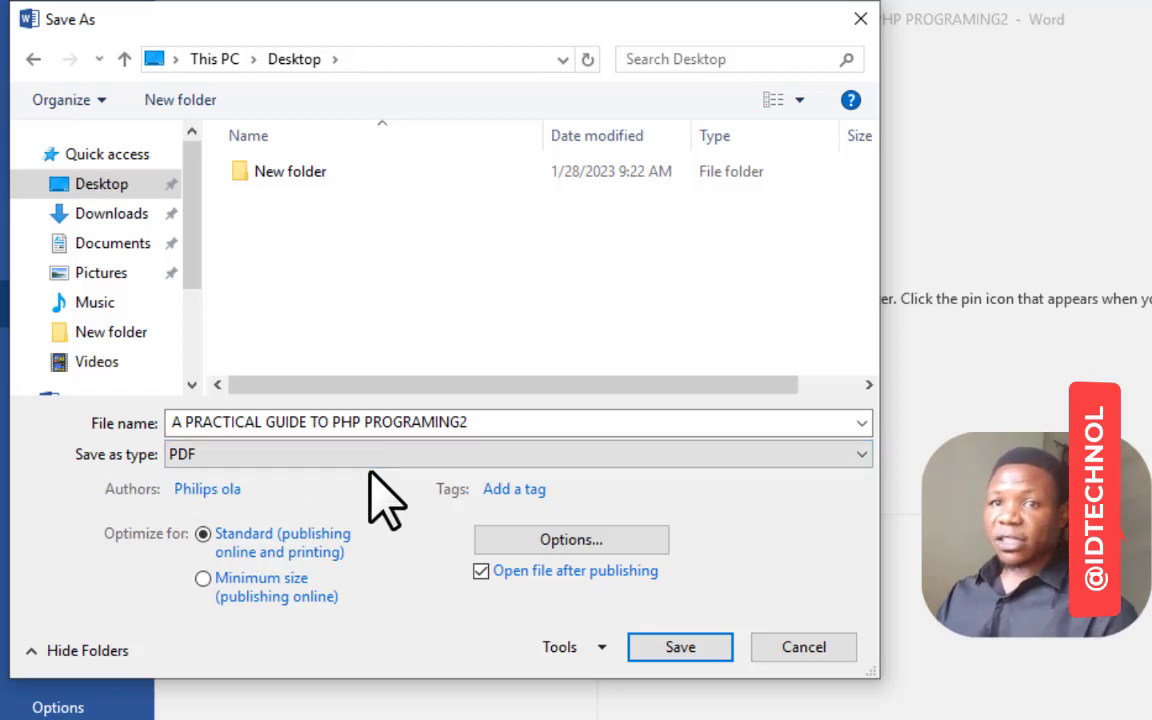
{"action": "left_click", "coordinate": [700, 650]}
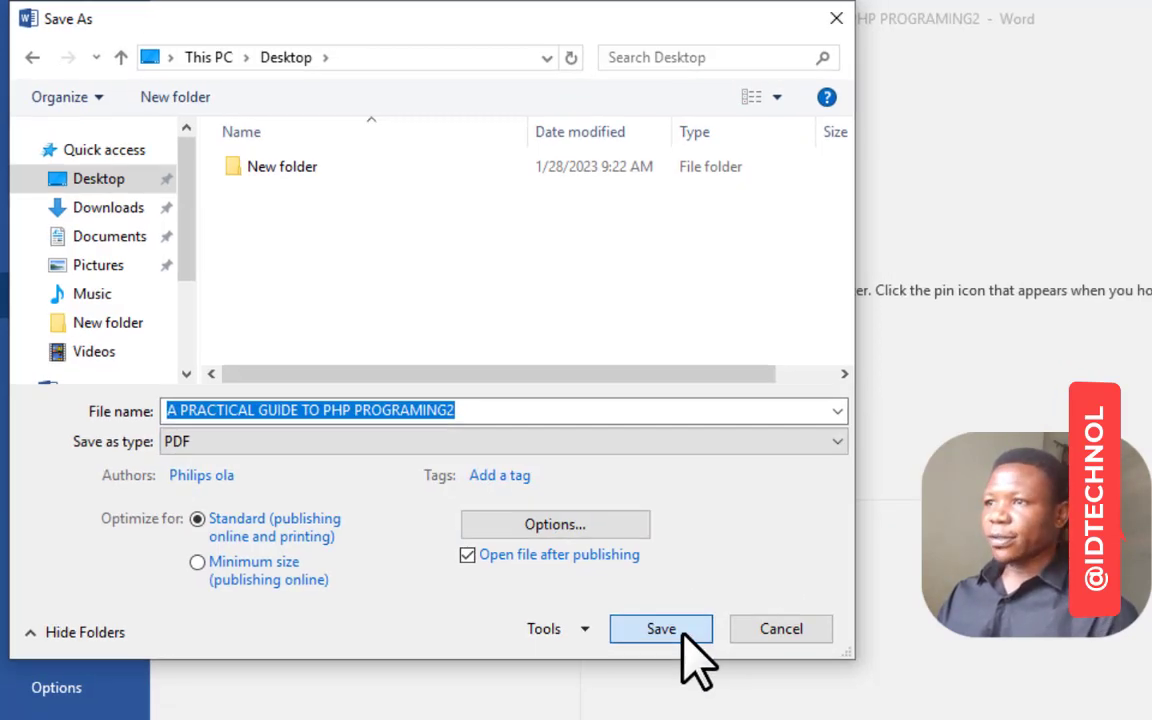
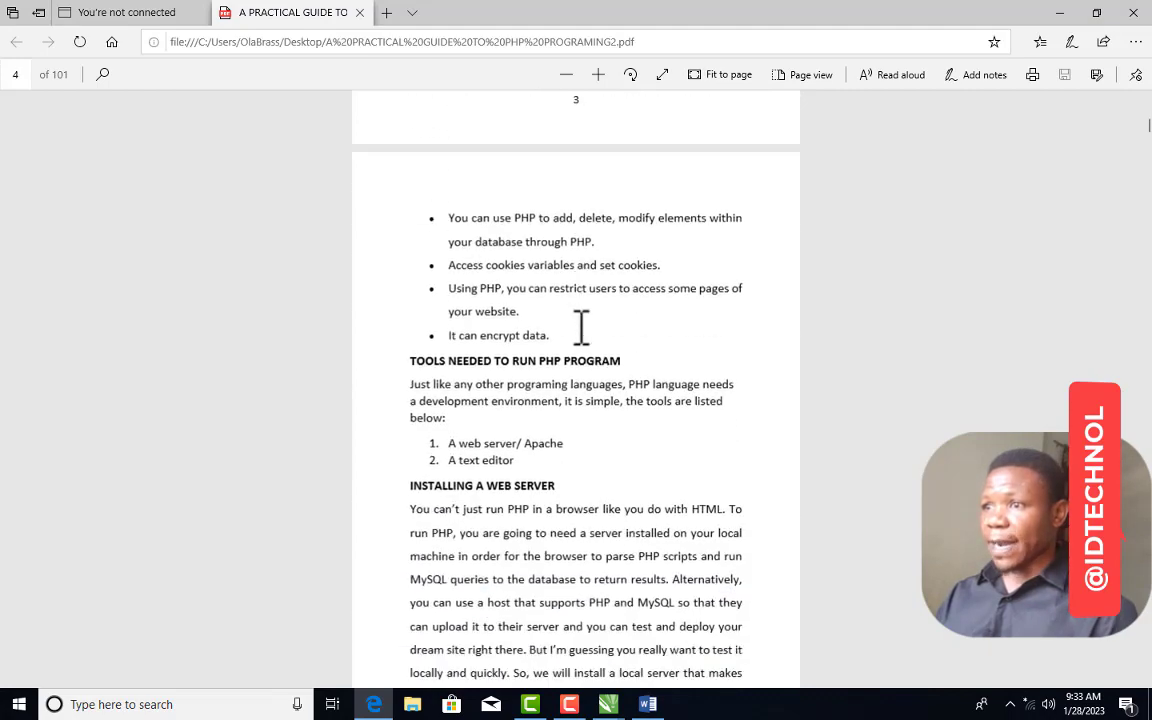
Skim the first pages of the exported PDF in Edge against the Word document, and close all the browser's tabs
{"action": "left_click", "coordinate": [648, 704]}
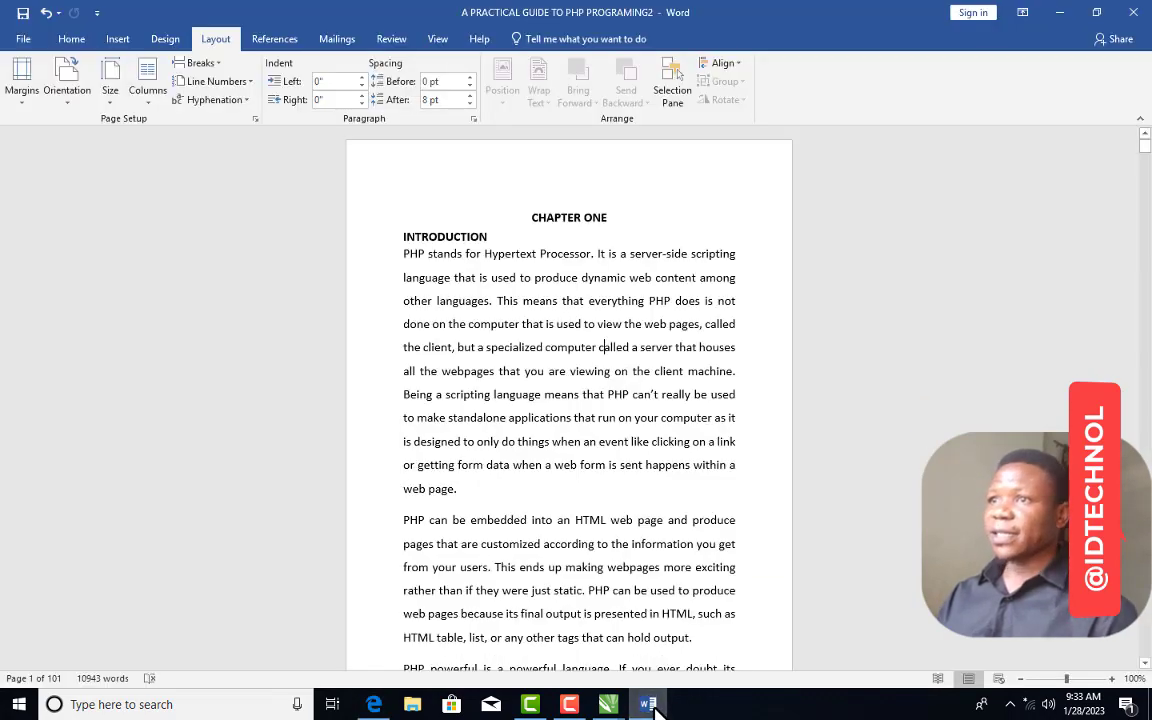
{"action": "left_click", "coordinate": [648, 704]}
{"action": "scroll", "coordinate": [585, 345], "scroll_direction": "down", "scroll_amount": 10}
{"action": "scroll", "coordinate": [580, 345], "scroll_direction": "up", "scroll_amount": 10}
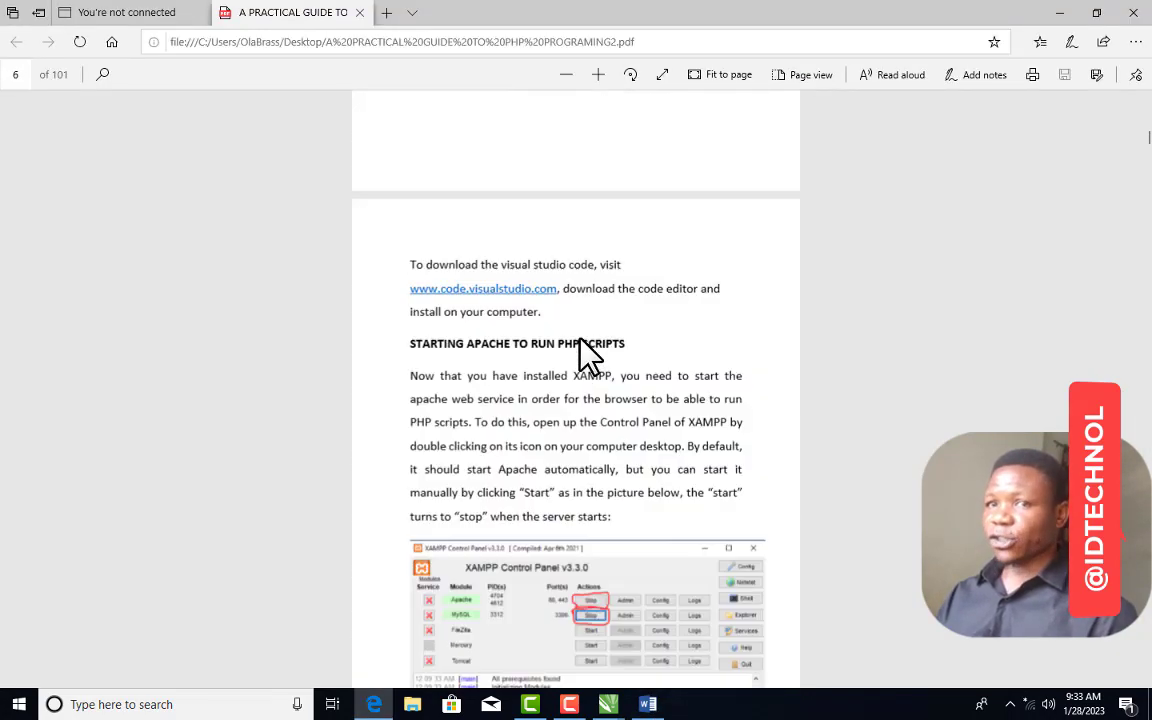
{"action": "scroll", "coordinate": [590, 355], "scroll_direction": "up", "scroll_amount": 4}
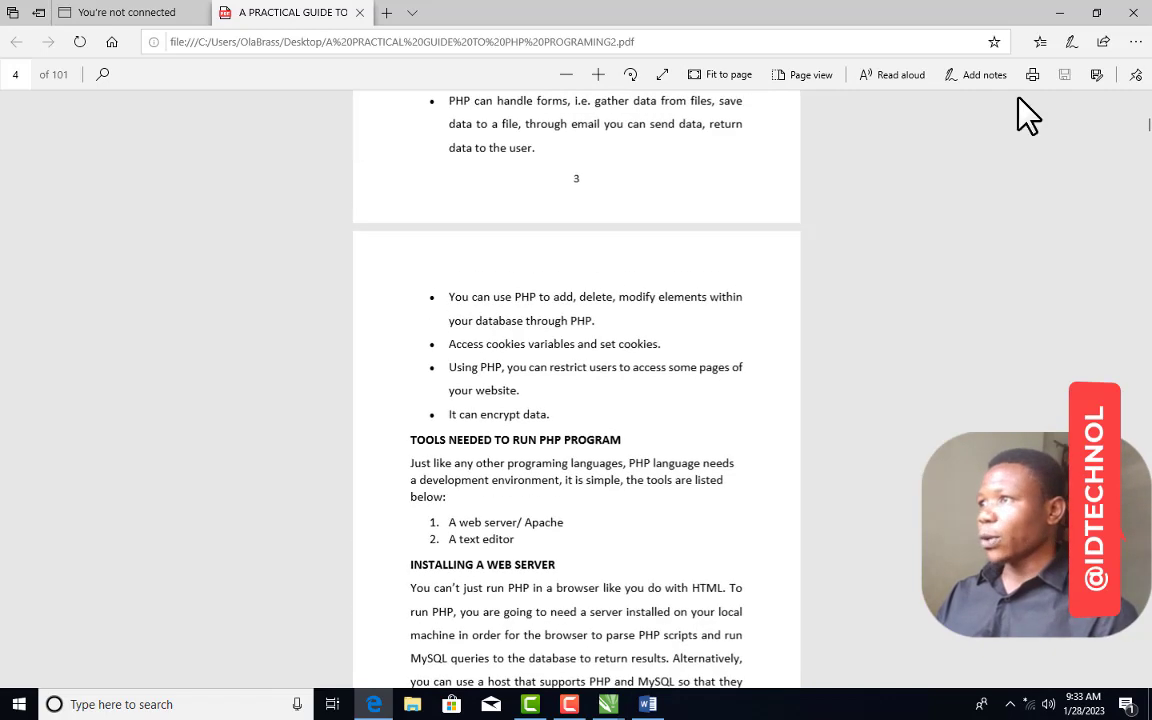
{"action": "left_click", "coordinate": [1134, 12]}
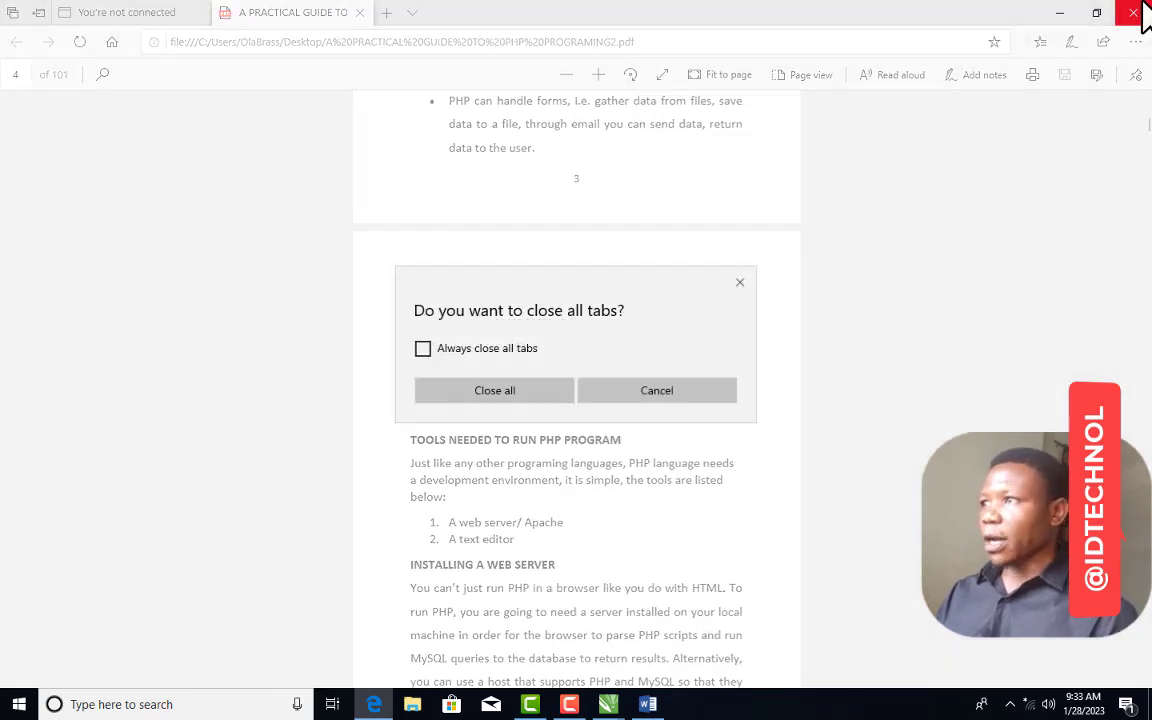
{"action": "key", "text": "Return"}
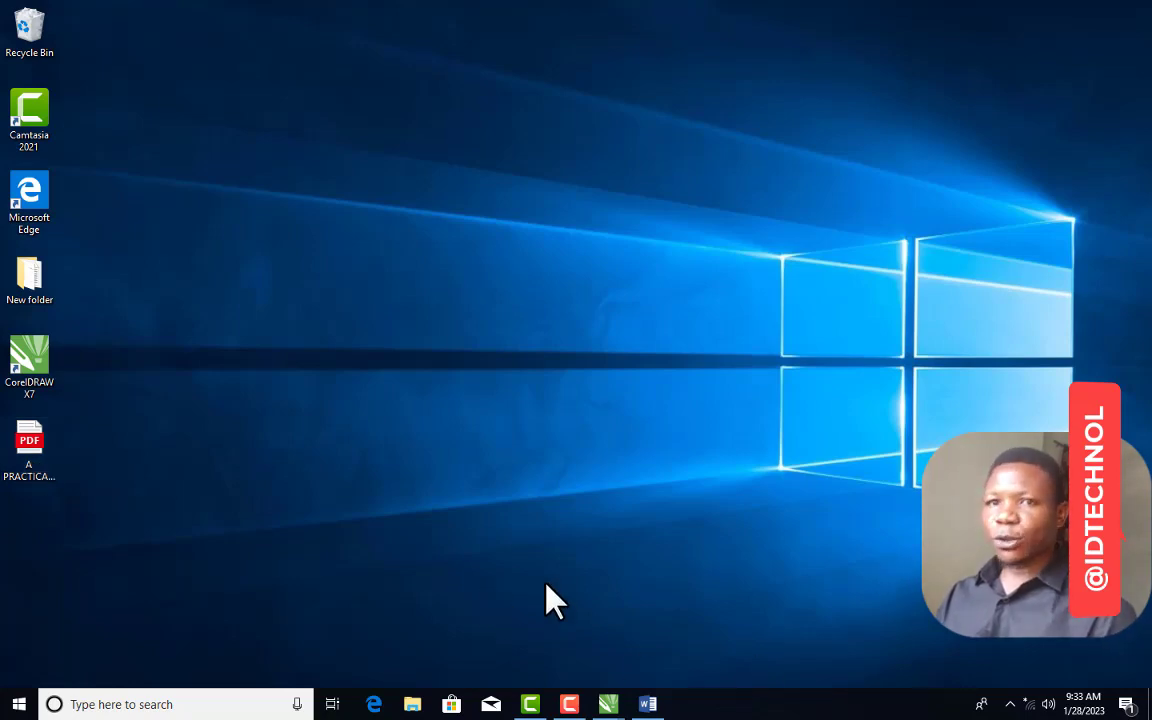
Switch to the Untitled-1 drawing in CorelDRAW and choose A5 as its page size
{"action": "mouse_move", "coordinate": [607, 700]}
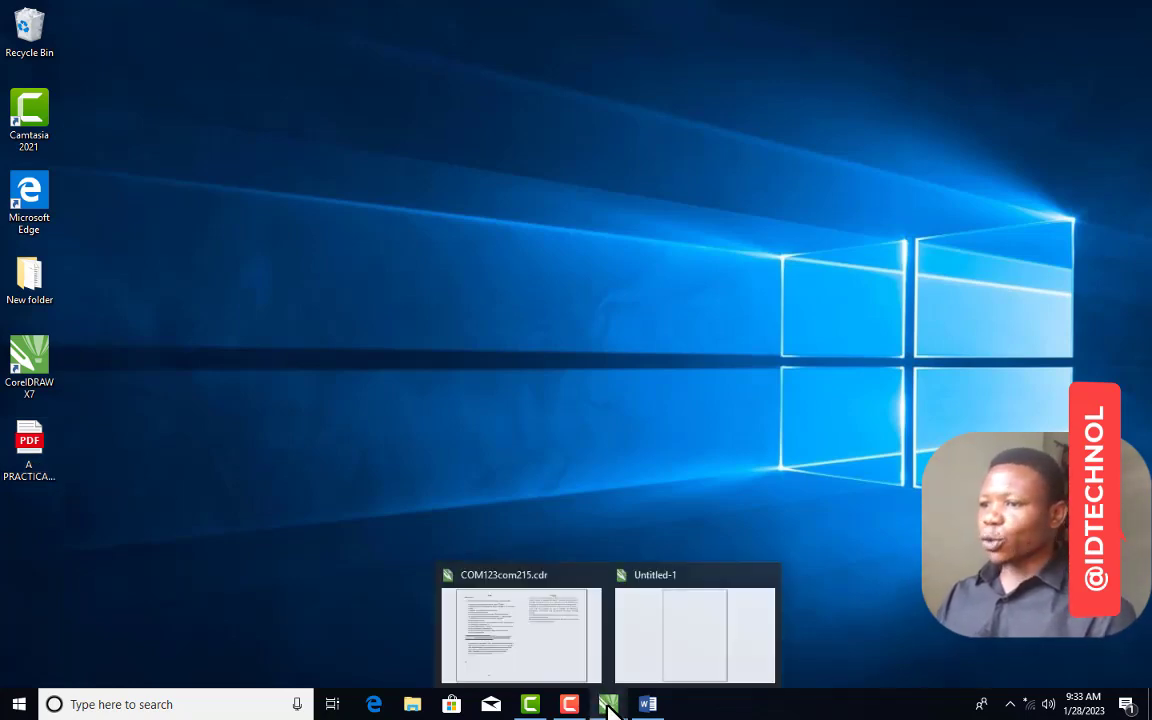
{"action": "left_click", "coordinate": [688, 668]}
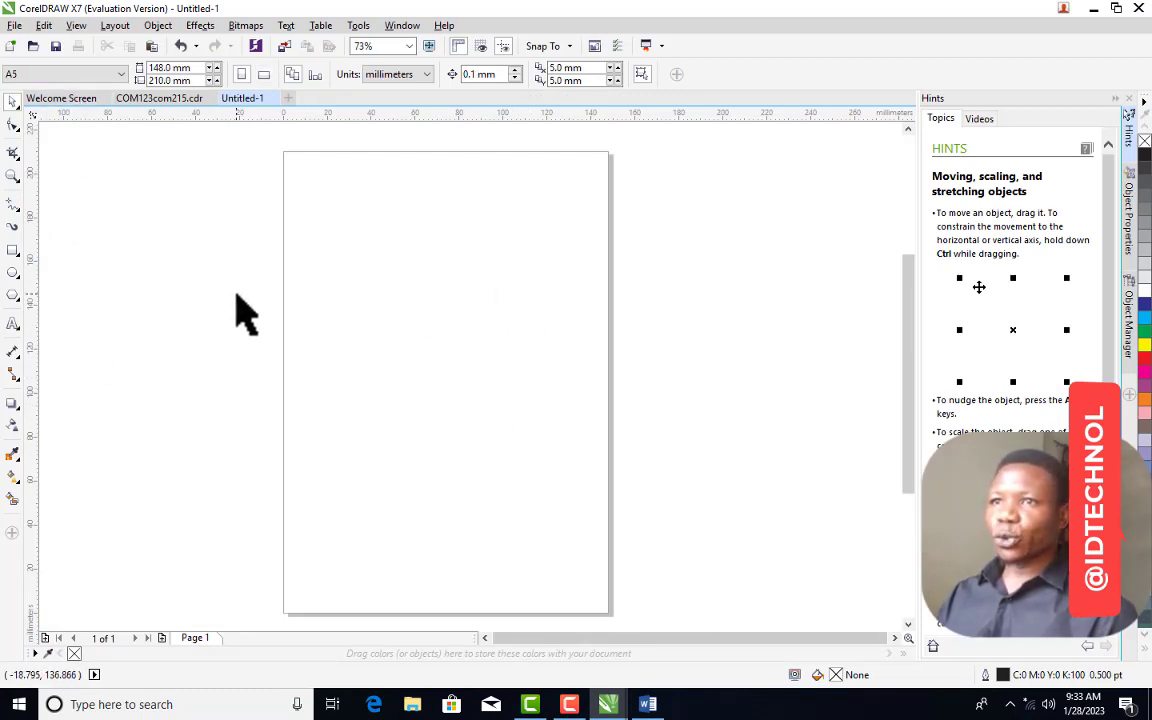
{"action": "left_click", "coordinate": [92, 73]}
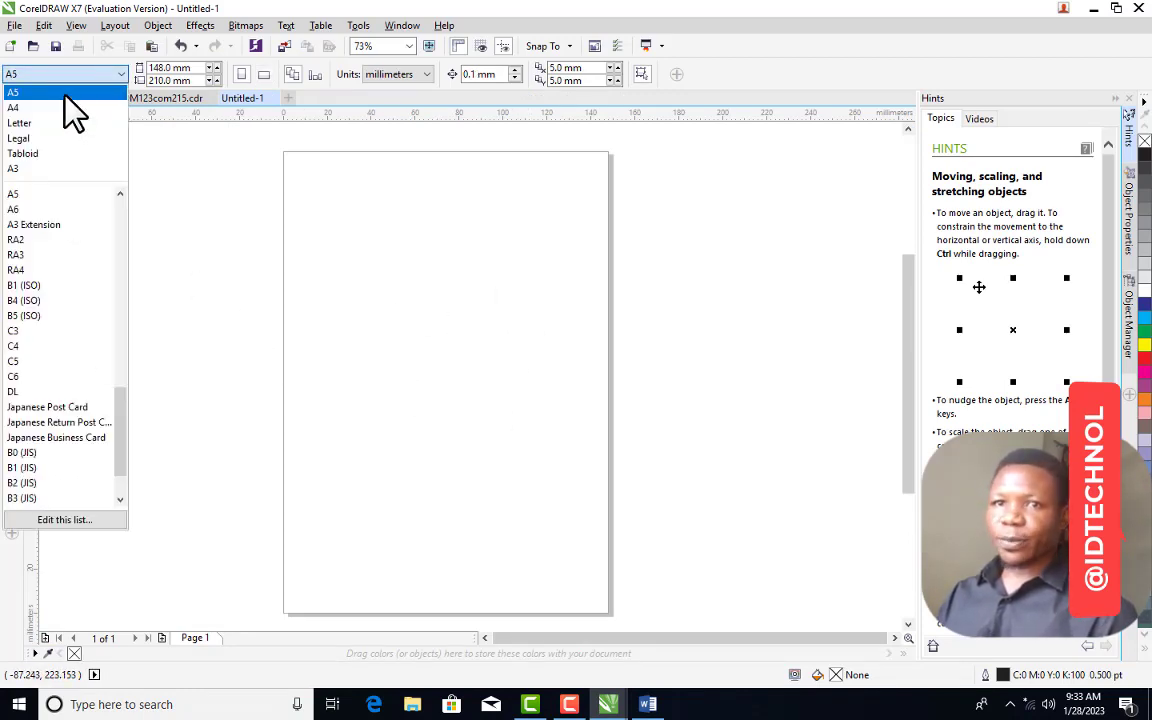
{"action": "left_click", "coordinate": [64, 96]}
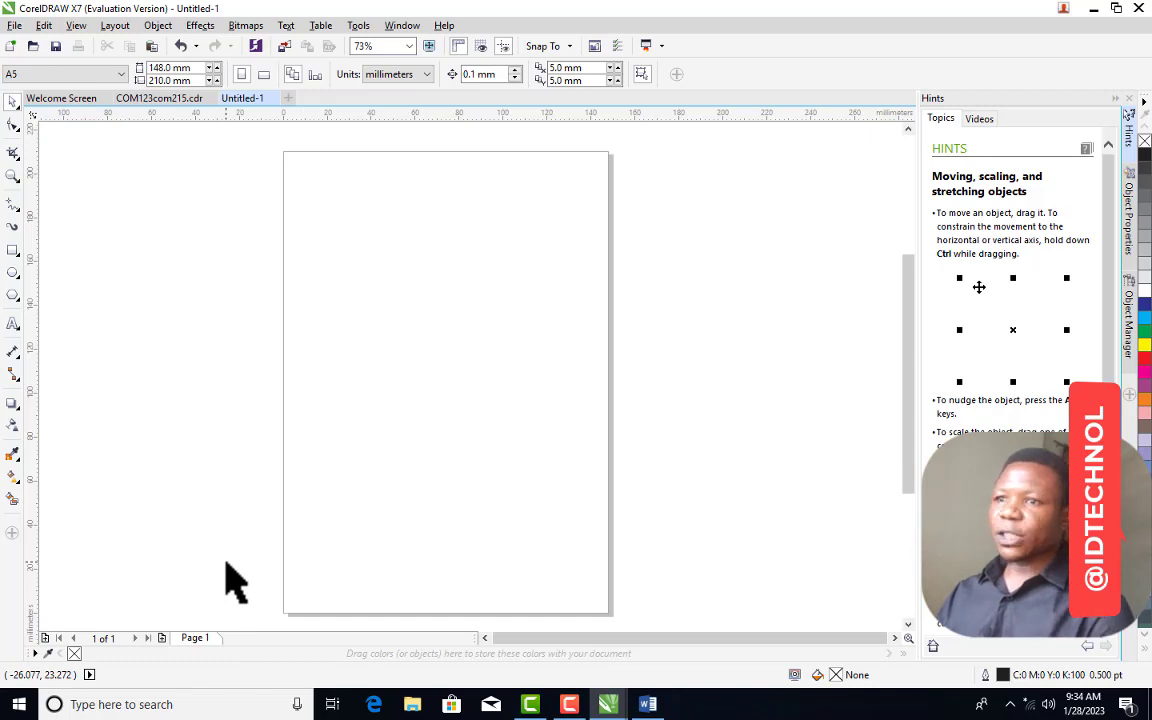
Open the A PRACTICAL GUIDE TO PHP PROGRAMING2 PDF from the Desktop, importing only pages 1-50 as text
{"action": "left_click", "coordinate": [15, 26]}
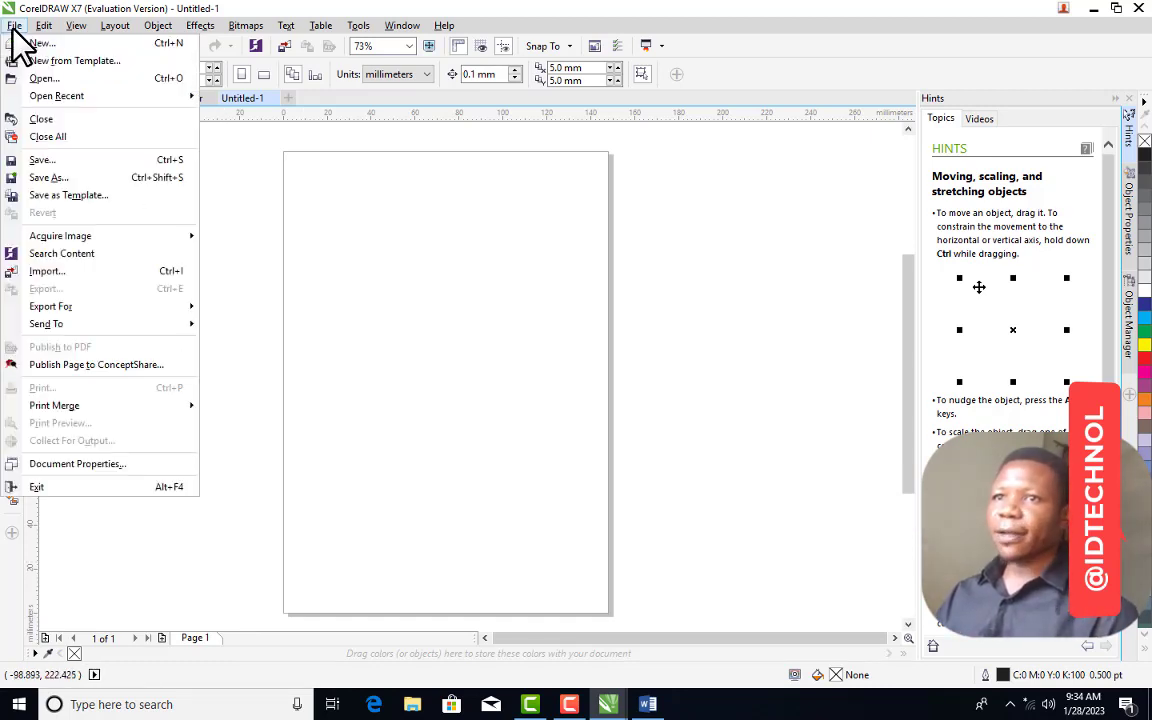
{"action": "left_click", "coordinate": [79, 80]}
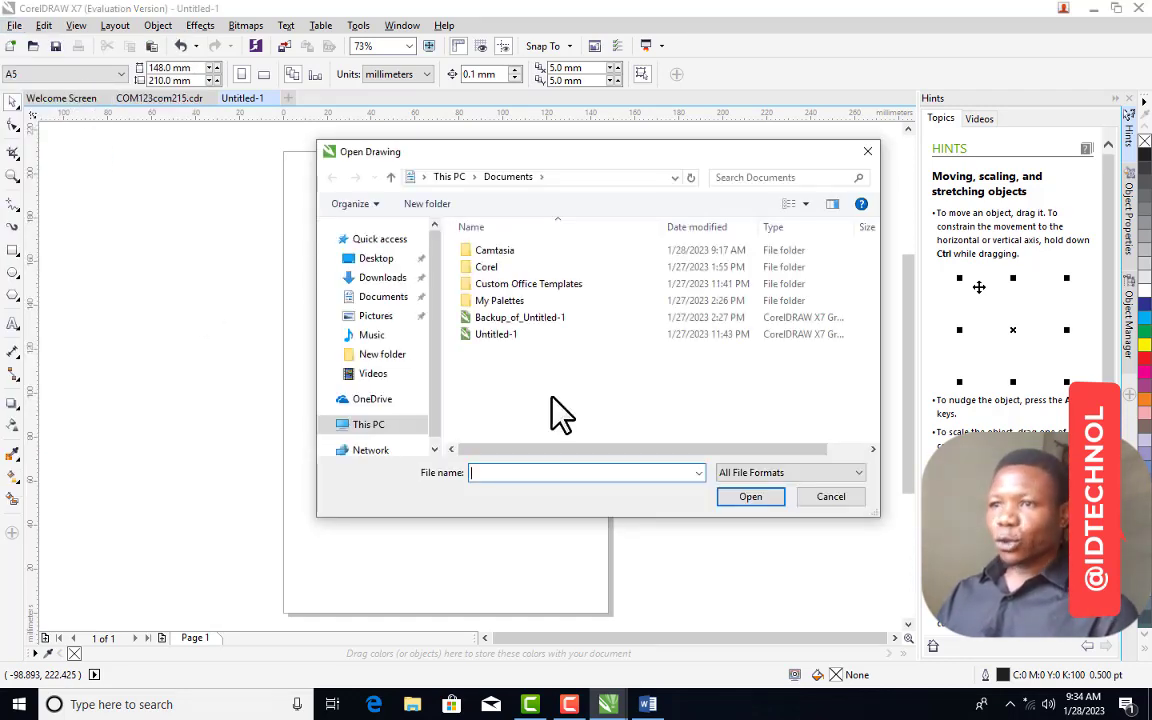
{"action": "left_click", "coordinate": [379, 263]}
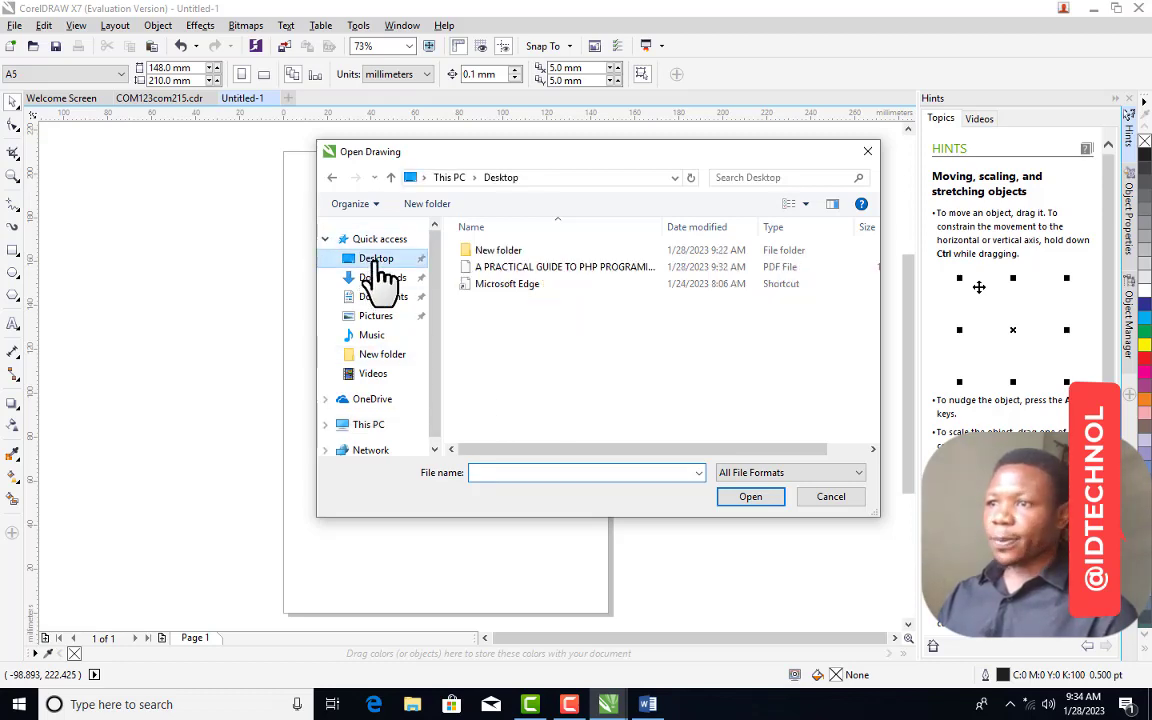
{"action": "left_click", "coordinate": [563, 267]}
{"action": "left_click", "coordinate": [752, 532]}
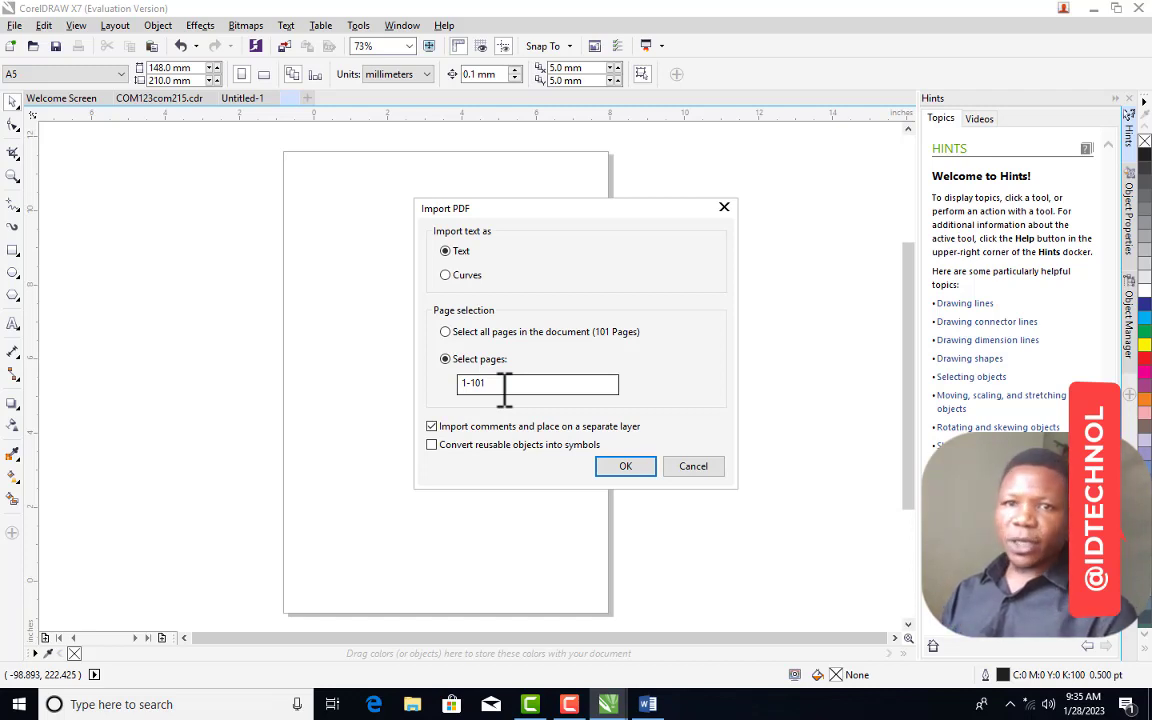
{"action": "left_click_drag", "start_coordinate": [505, 388], "coordinate": [476, 388]}
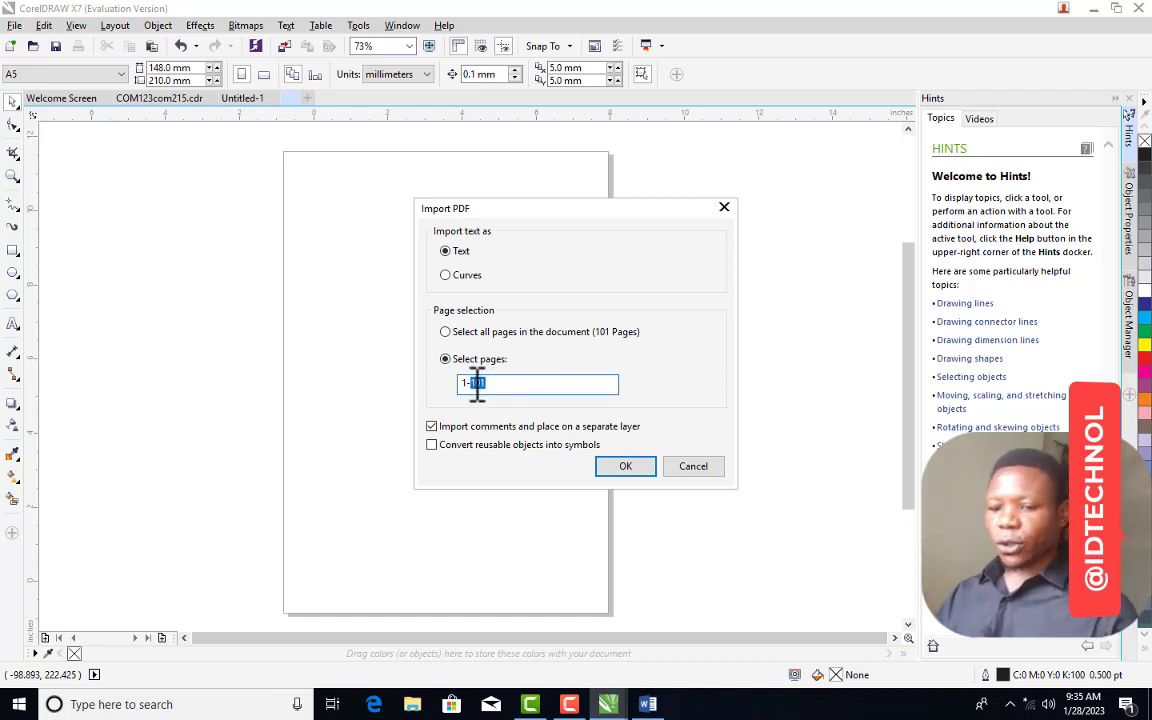
{"action": "type", "text": "50"}
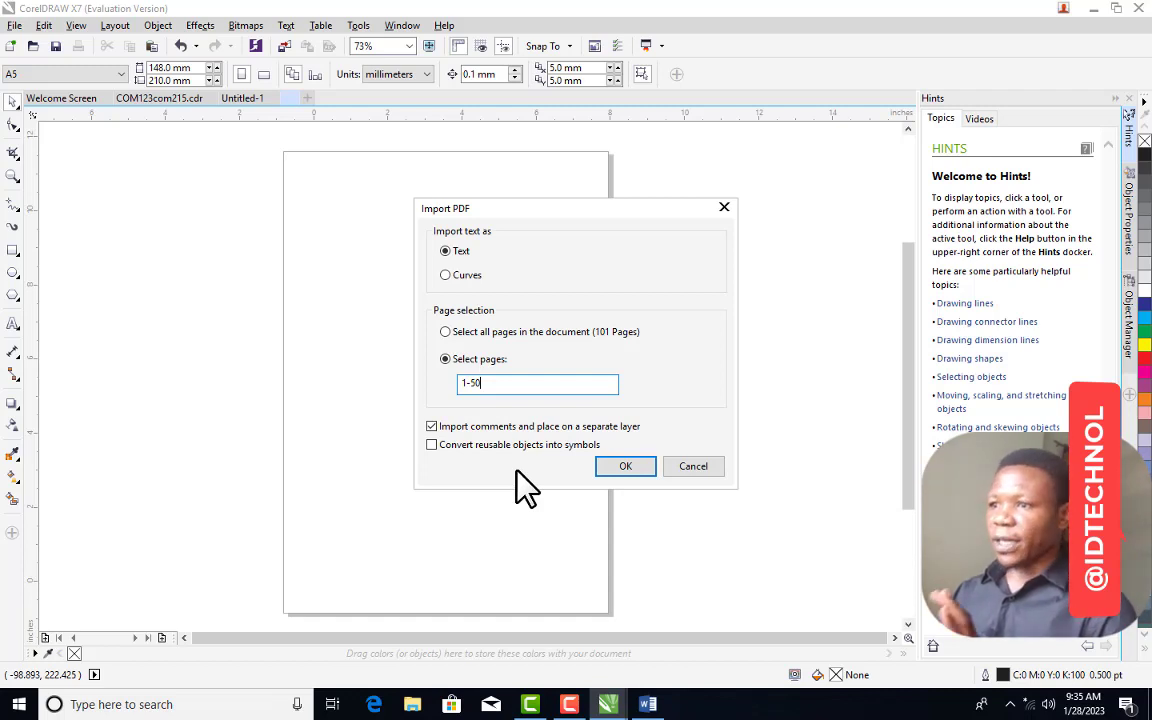
{"action": "left_click", "coordinate": [627, 467]}
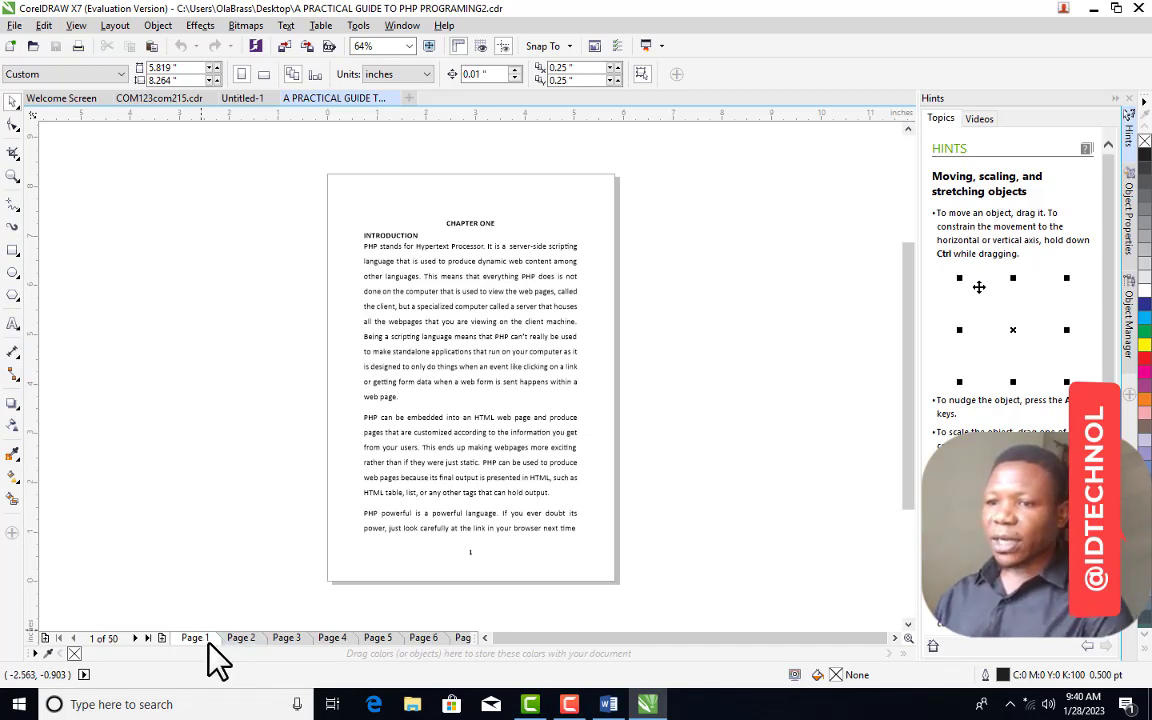
Look through the imported pages 2 to 7 one after another to check their text and pictures
{"action": "left_click", "coordinate": [239, 638]}
{"action": "left_click", "coordinate": [286, 637]}
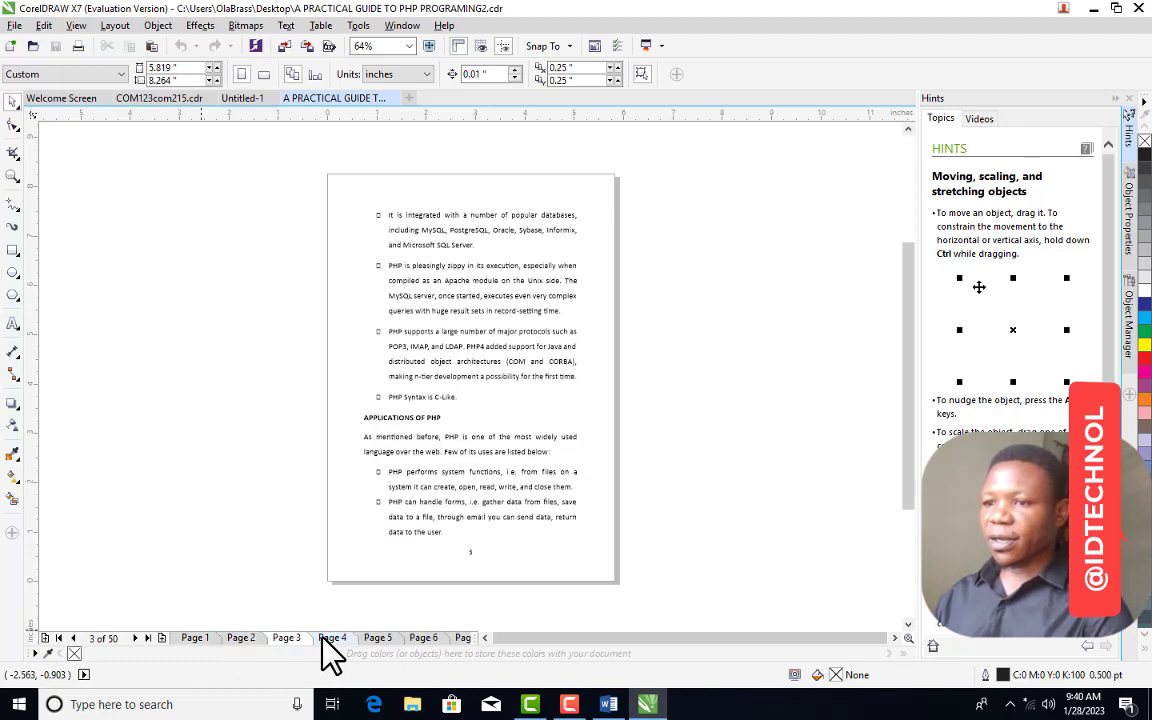
{"action": "left_click", "coordinate": [331, 638]}
{"action": "left_click", "coordinate": [376, 638]}
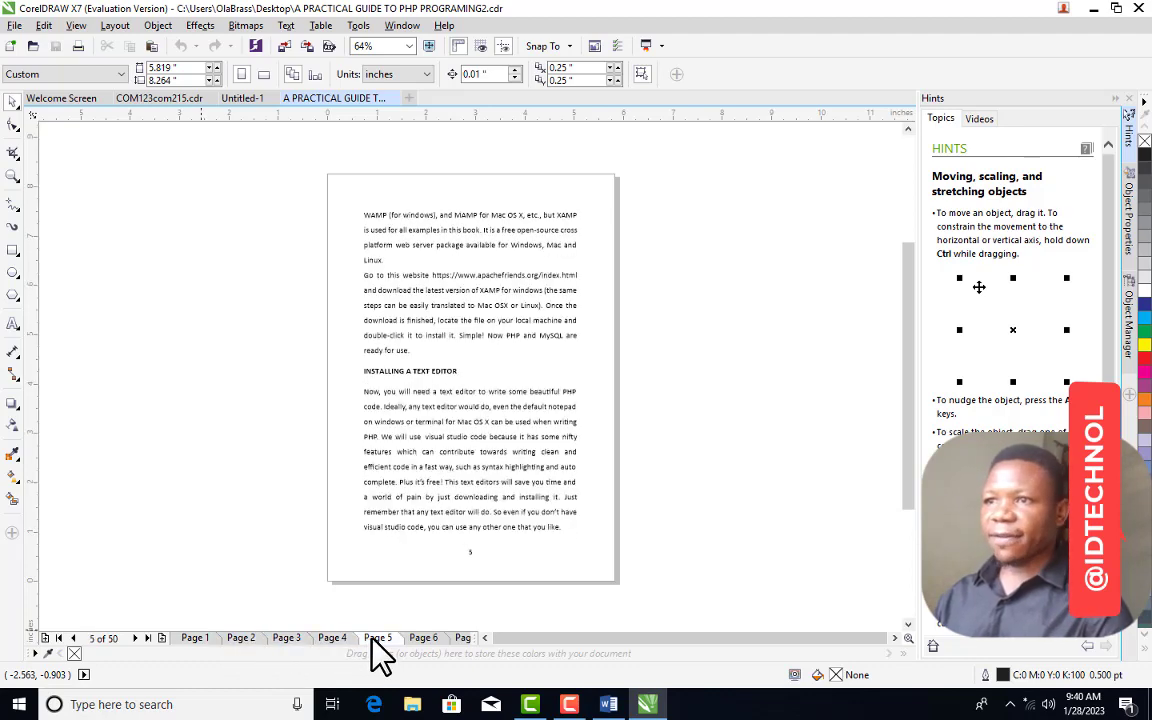
{"action": "left_click", "coordinate": [423, 638]}
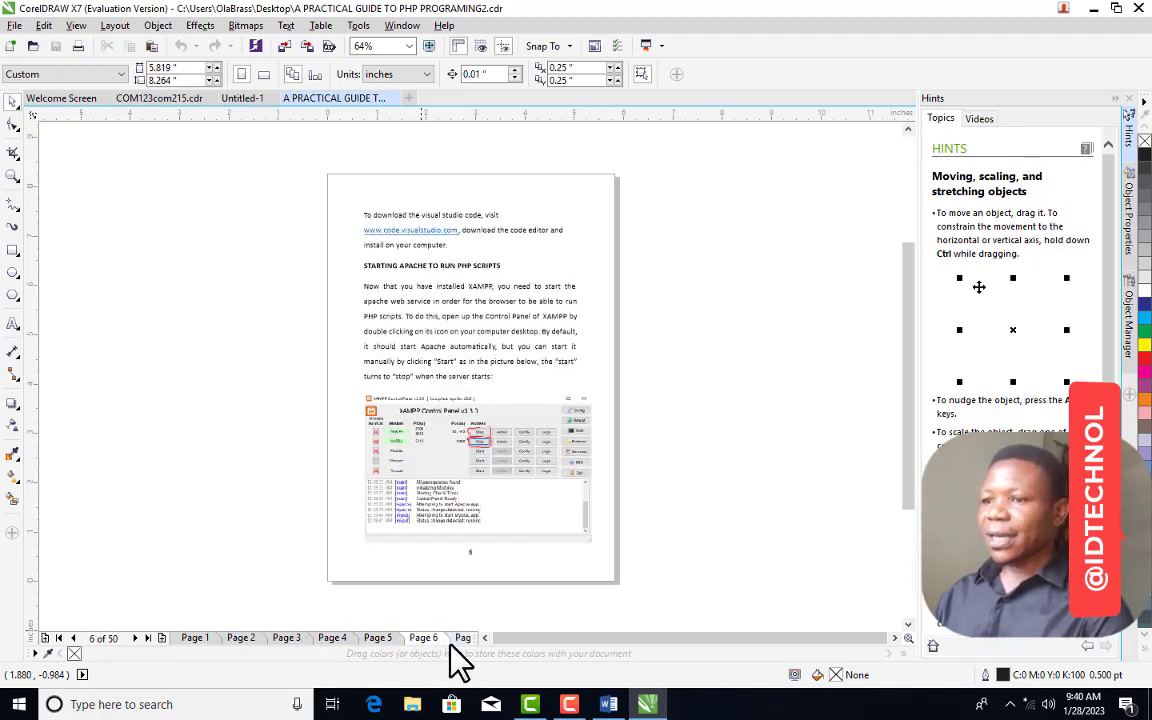
{"action": "left_click", "coordinate": [462, 638]}
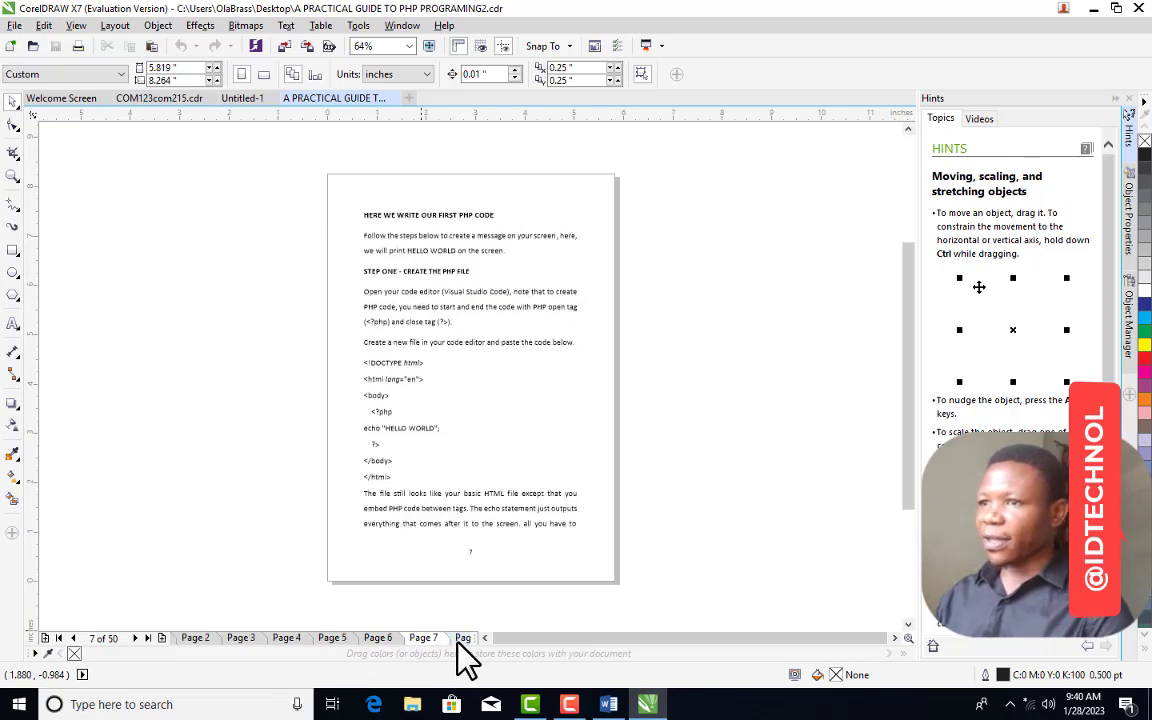
Check on page 2 whether the first line of the NOTE paragraph can be edited as text, leaving its wording as it is
{"action": "left_click", "coordinate": [195, 638]}
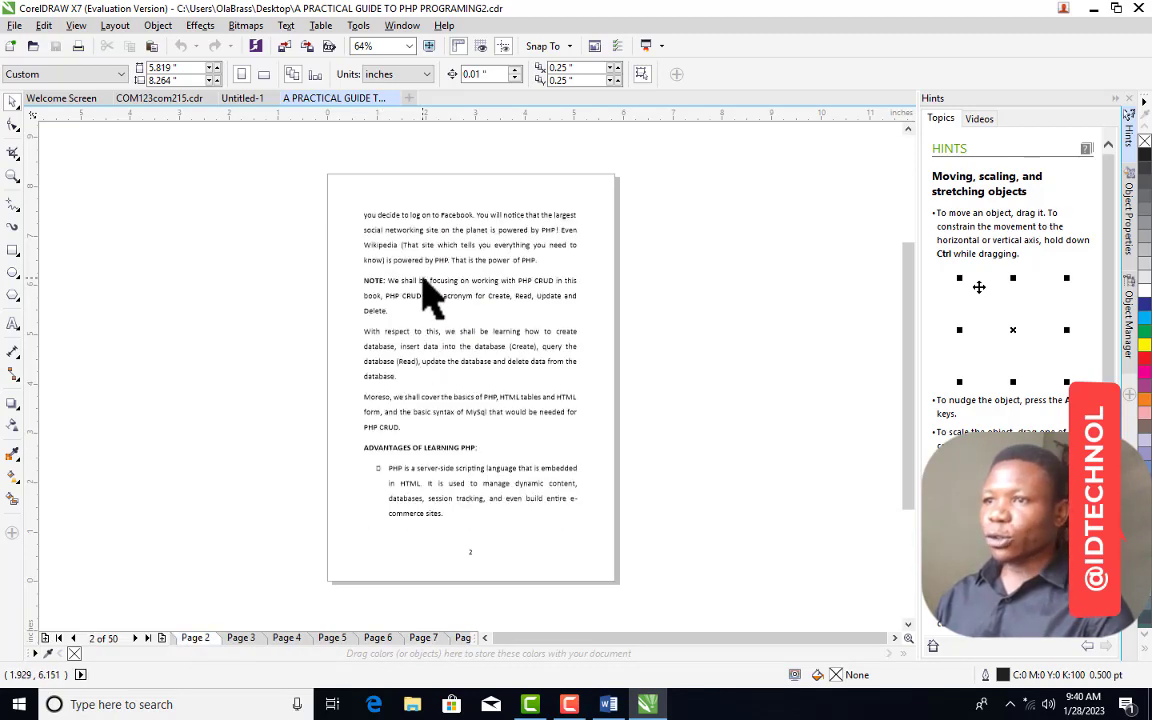
{"action": "double_click", "coordinate": [440, 290]}
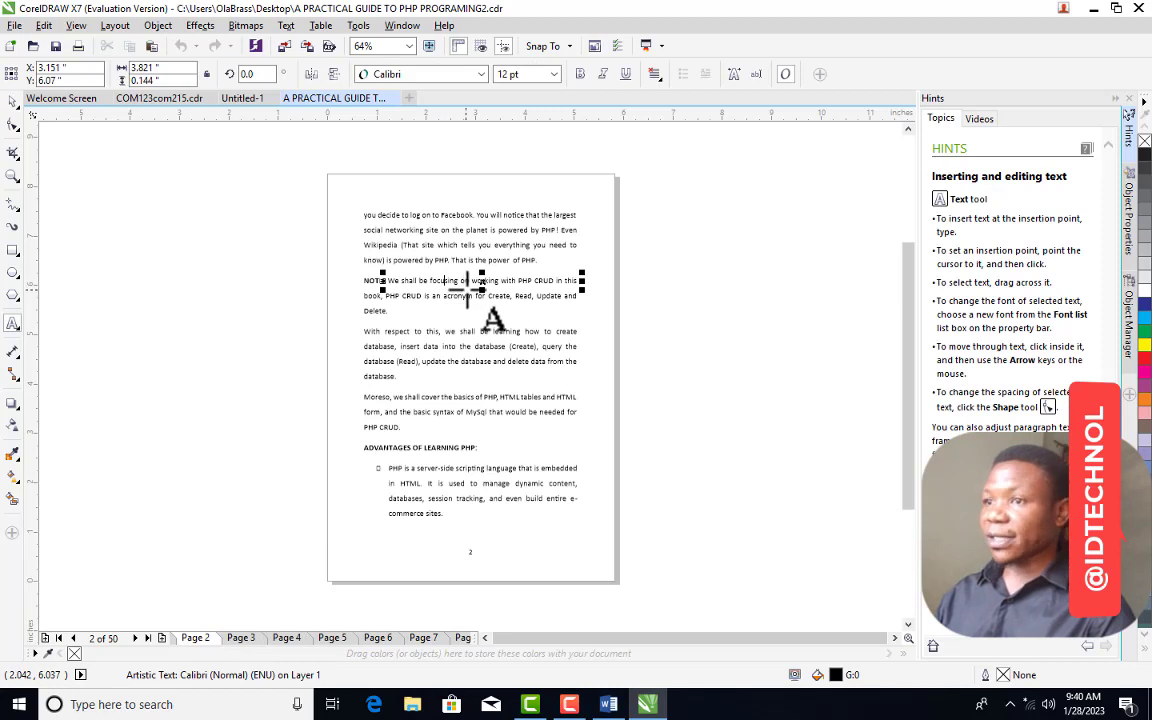
{"action": "left_click", "coordinate": [256, 388]}
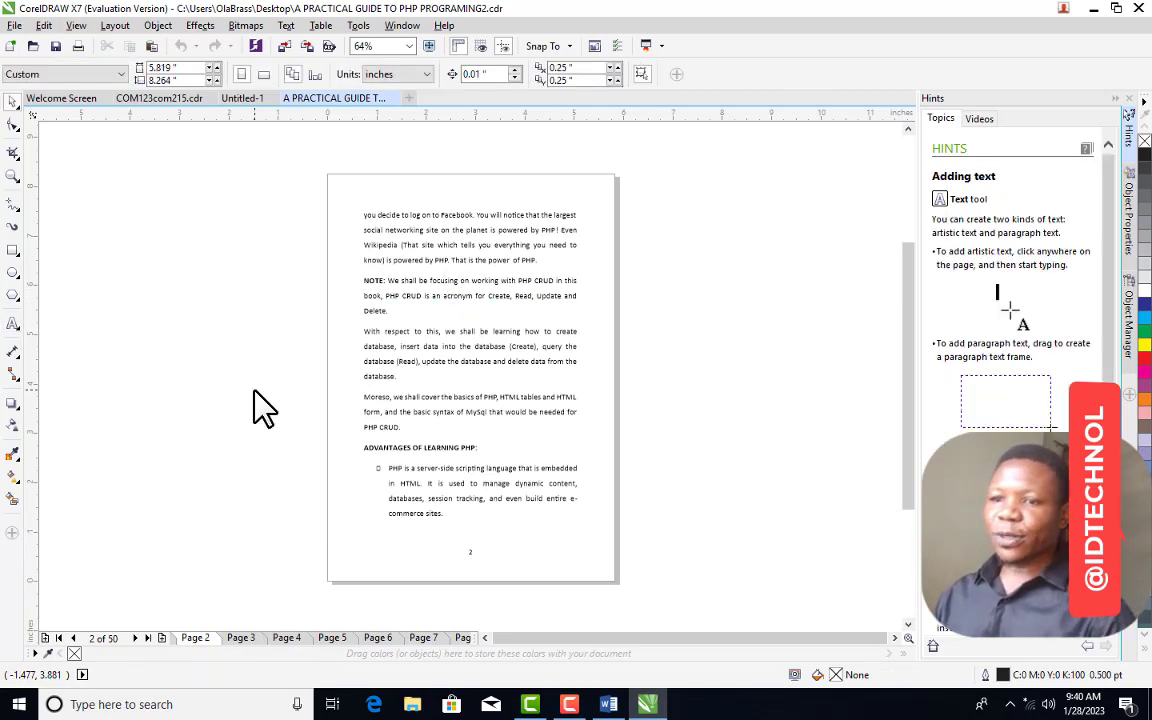
Return to page 1 of the imported document and set the page size to A5
{"action": "left_click", "coordinate": [73, 638]}
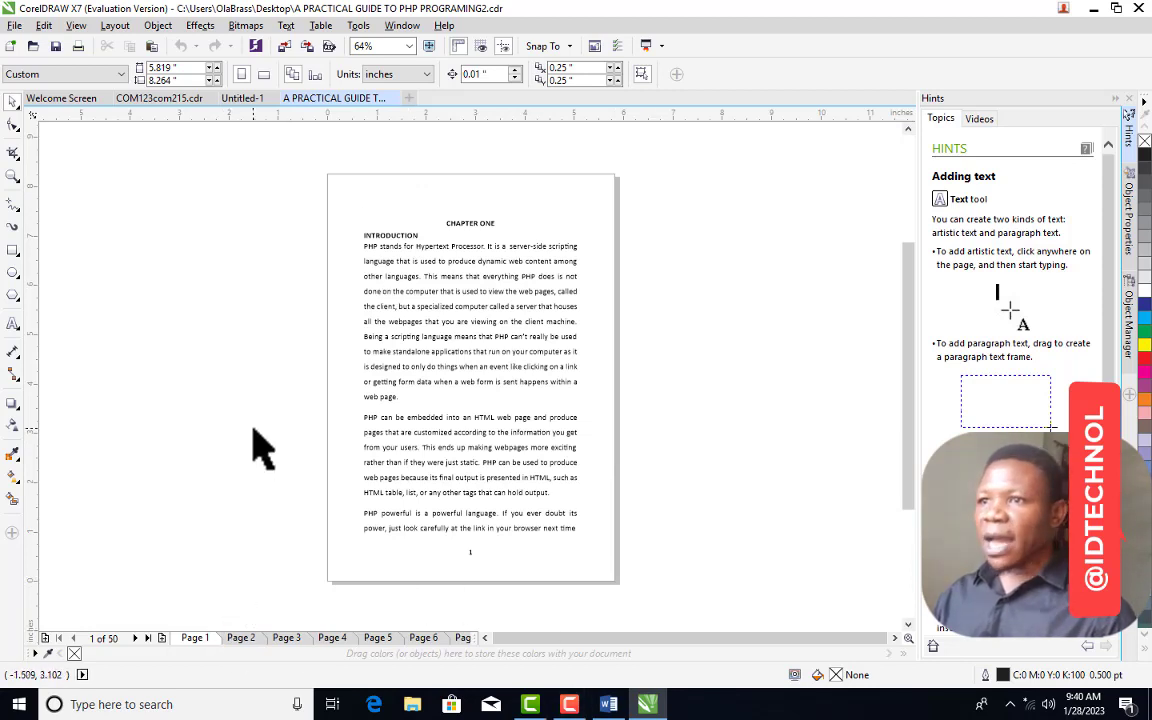
{"action": "left_click", "coordinate": [112, 74]}
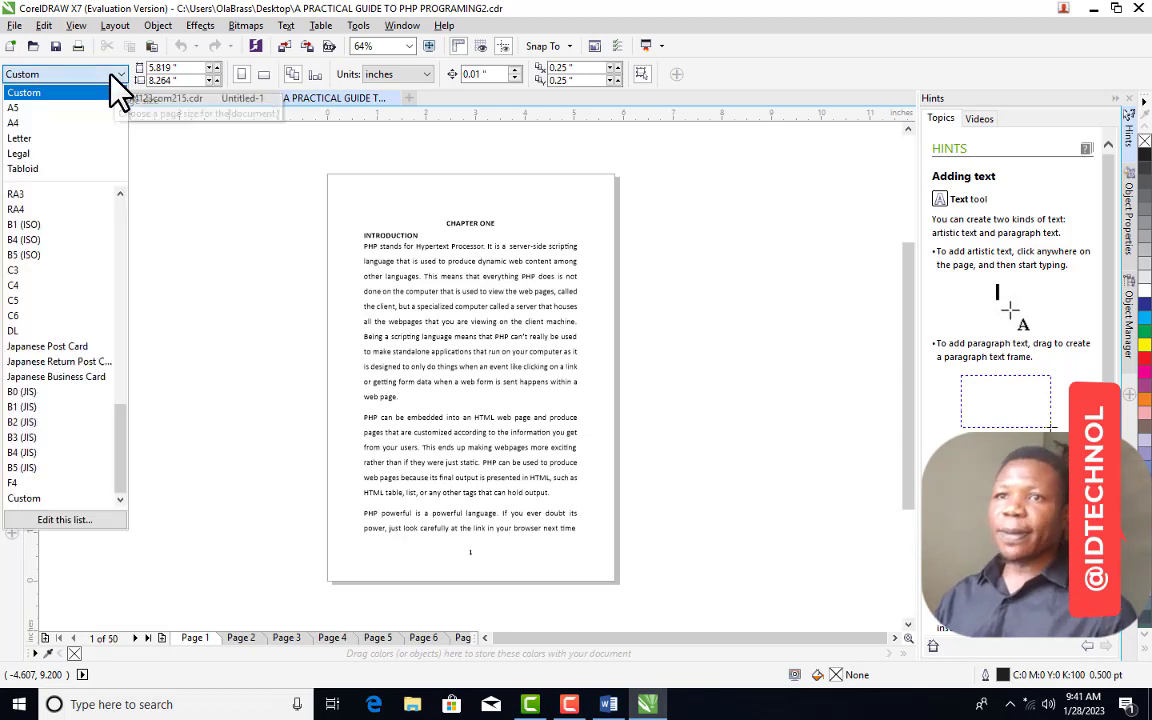
{"action": "left_click", "coordinate": [55, 105]}
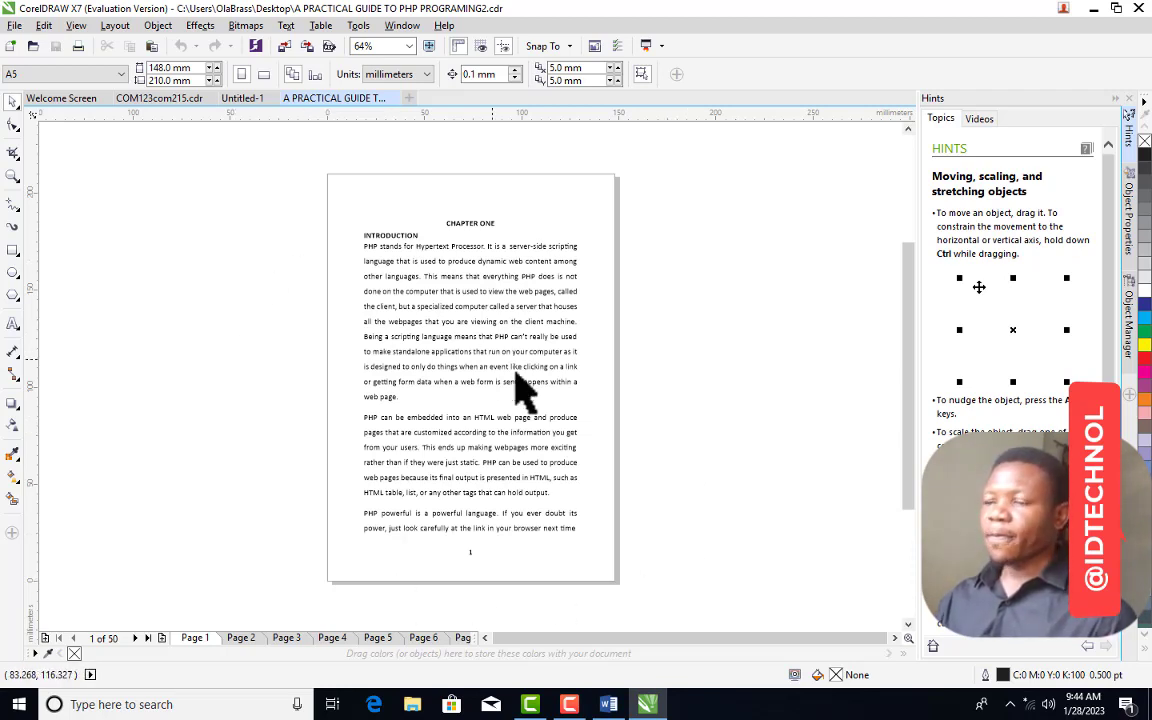
Look through the PHP guide's first pages and compare them with the paired-page layout in COM123com215.cdr, returning to the guide
{"action": "left_click", "coordinate": [240, 638]}
{"action": "left_click", "coordinate": [287, 638]}
{"action": "left_click", "coordinate": [334, 638]}
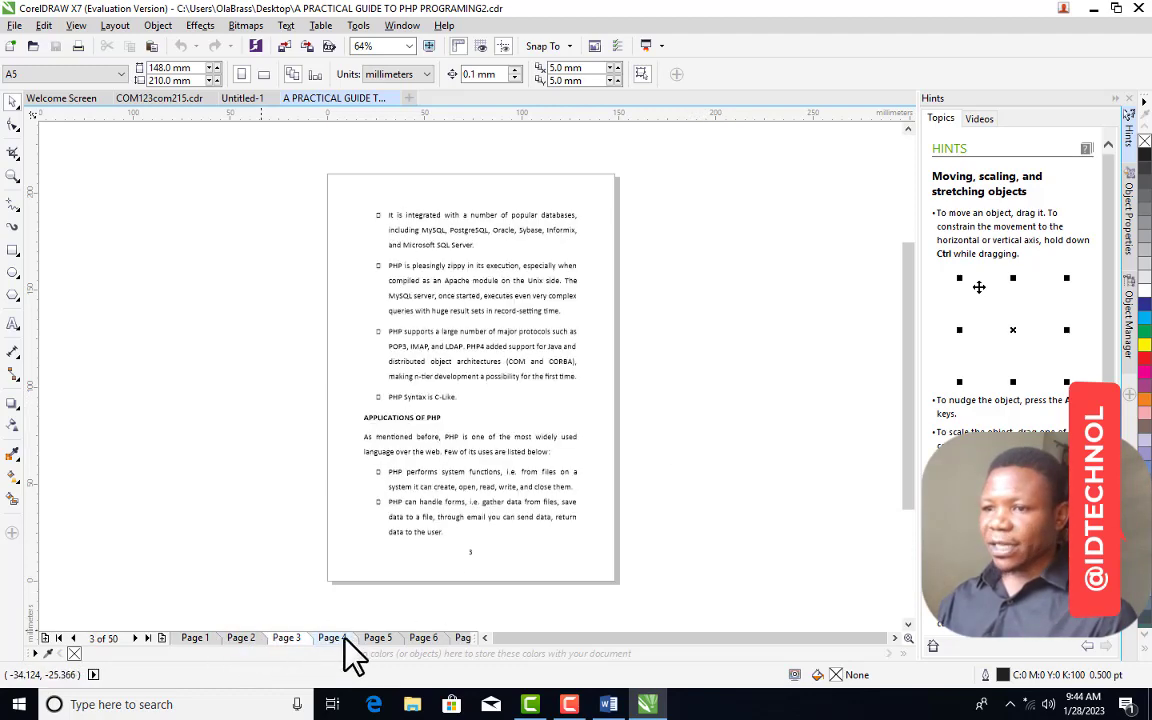
{"action": "left_click", "coordinate": [159, 98]}
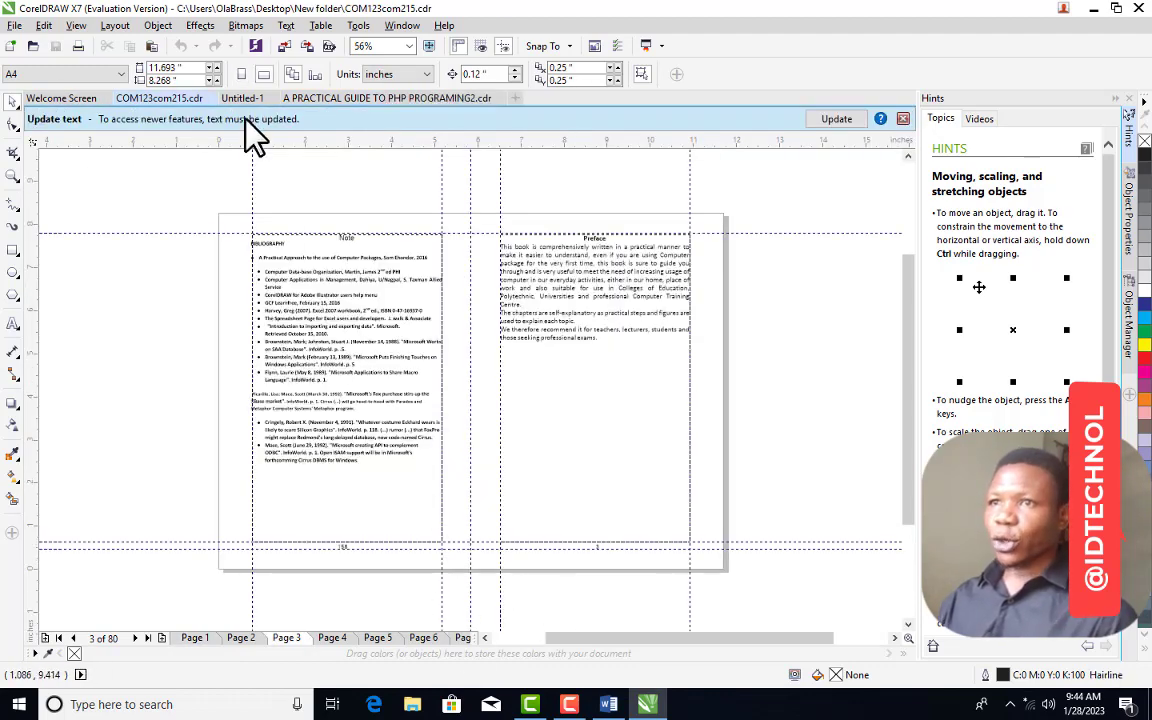
{"action": "left_click", "coordinate": [337, 98]}
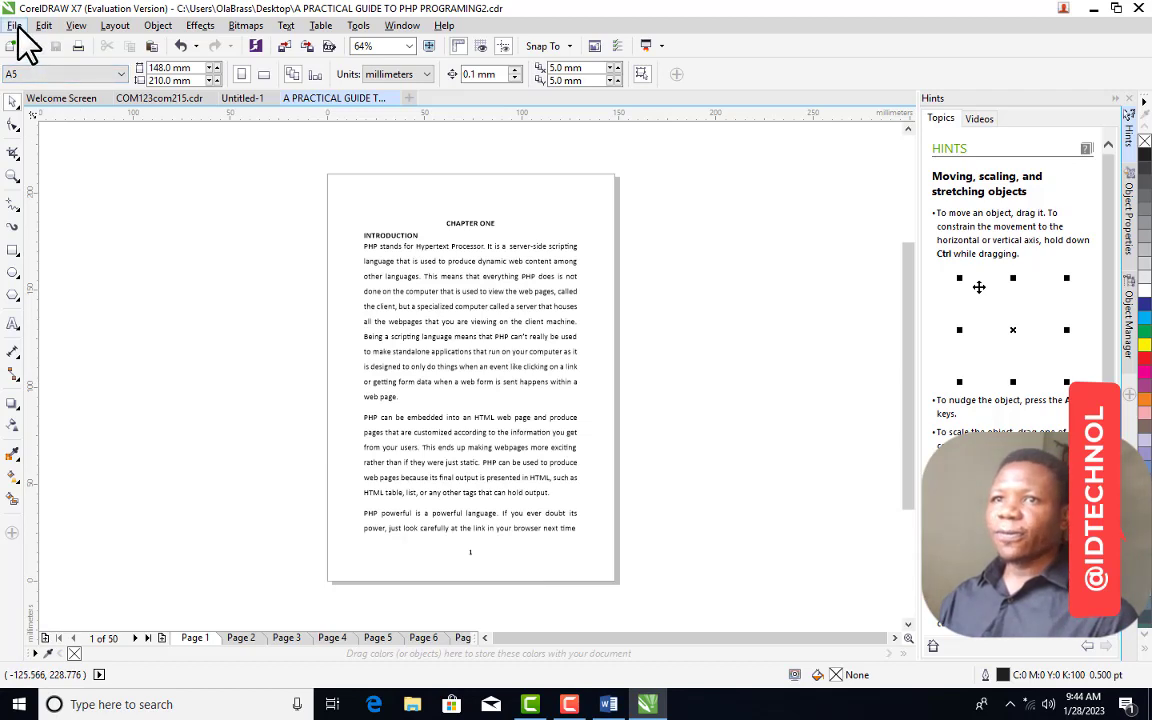
Open the print preview of the PHP guide document from its print settings
{"action": "left_click", "coordinate": [16, 26]}
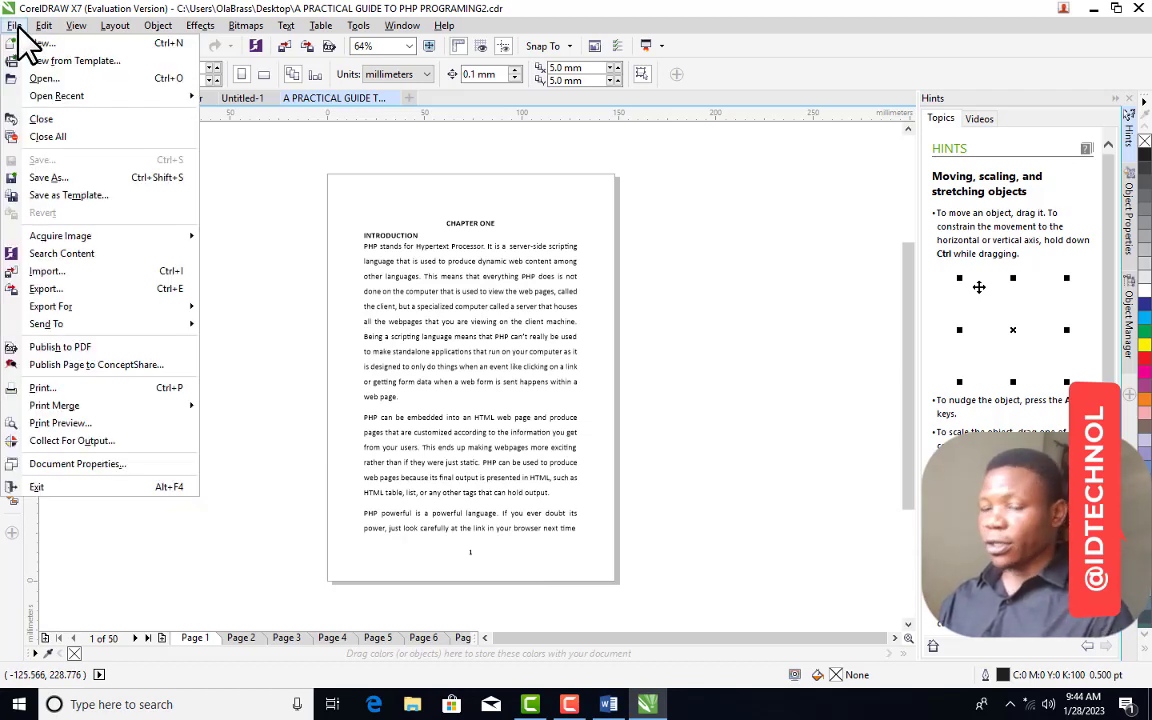
{"action": "left_click", "coordinate": [69, 388]}
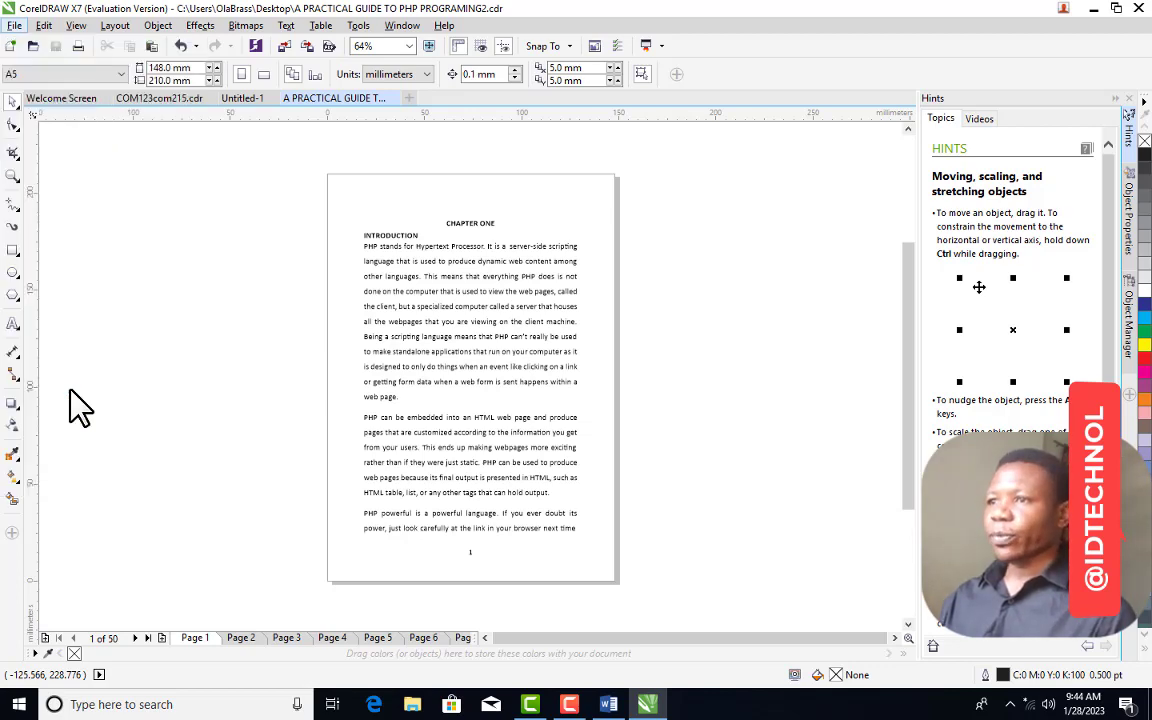
{"action": "left_click_drag", "start_coordinate": [672, 154], "coordinate": [614, 147]}
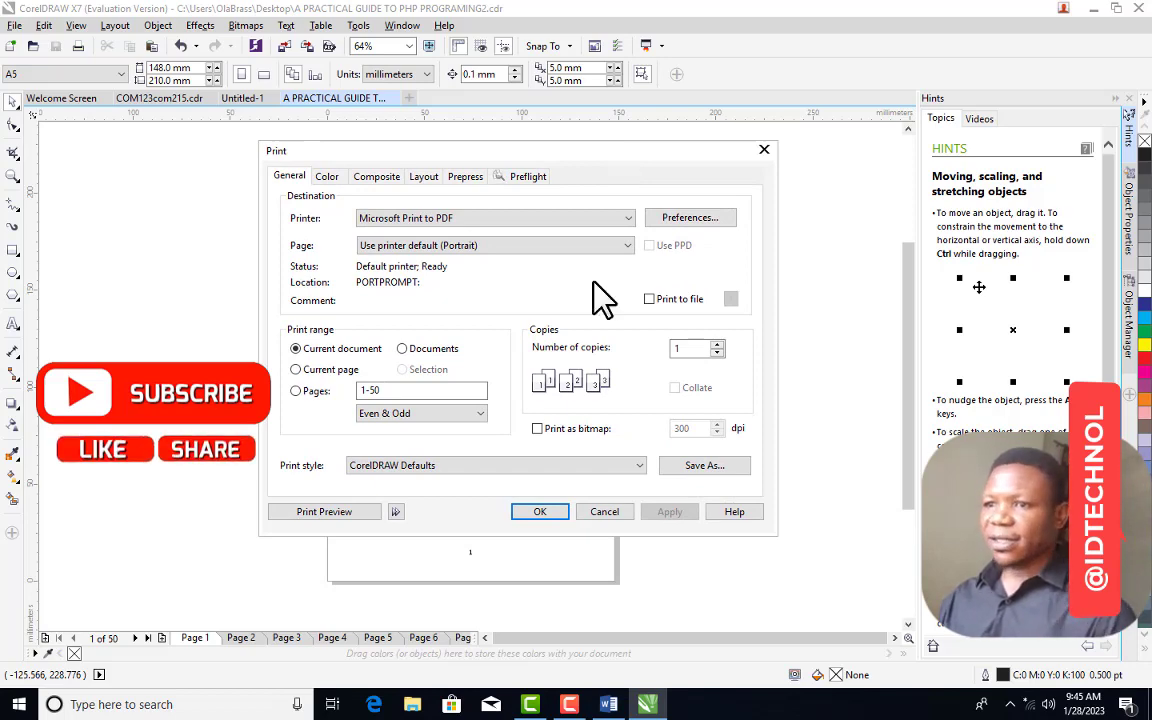
{"action": "left_click", "coordinate": [340, 513]}
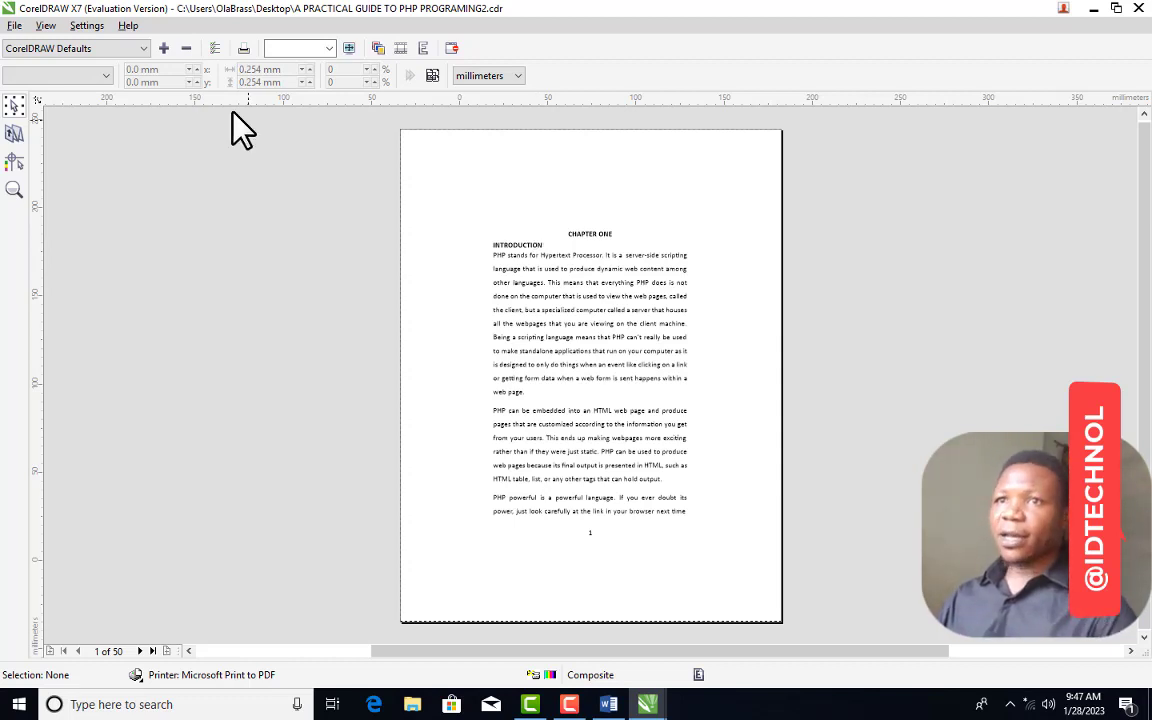
Open the general print options from the preview and choose Microsoft Print to PDF as the printer
{"action": "left_click", "coordinate": [80, 28]}
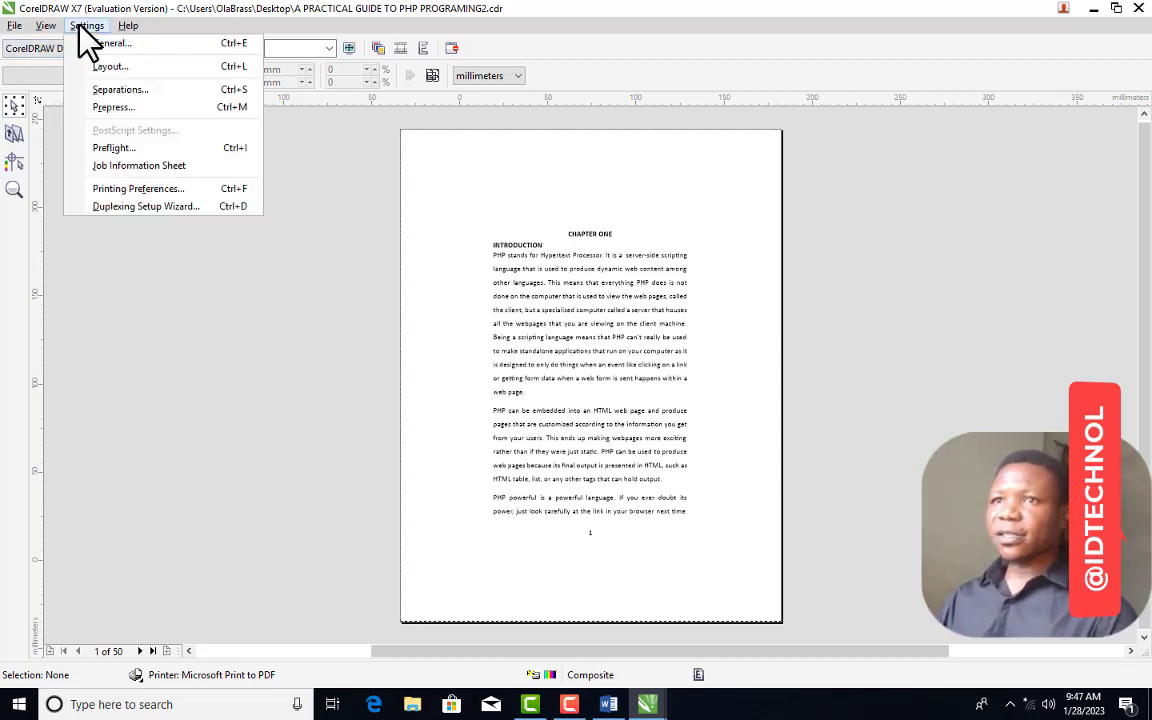
{"action": "left_click", "coordinate": [140, 52]}
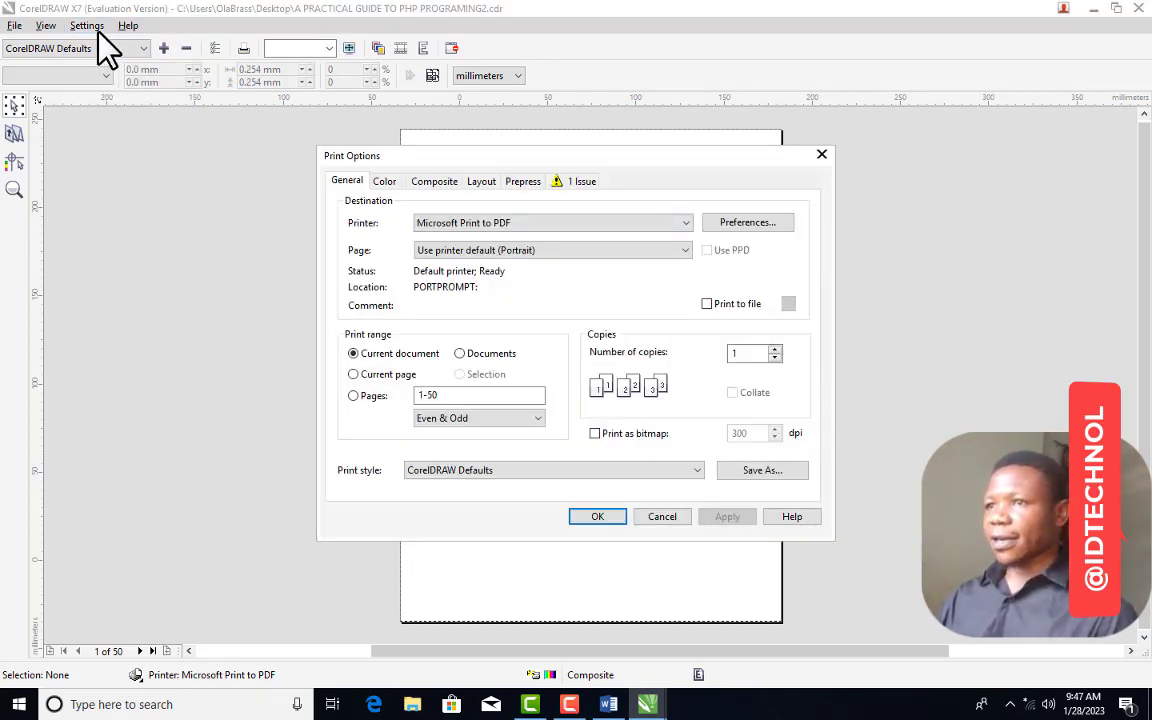
{"action": "left_click_drag", "start_coordinate": [645, 157], "coordinate": [589, 155]}
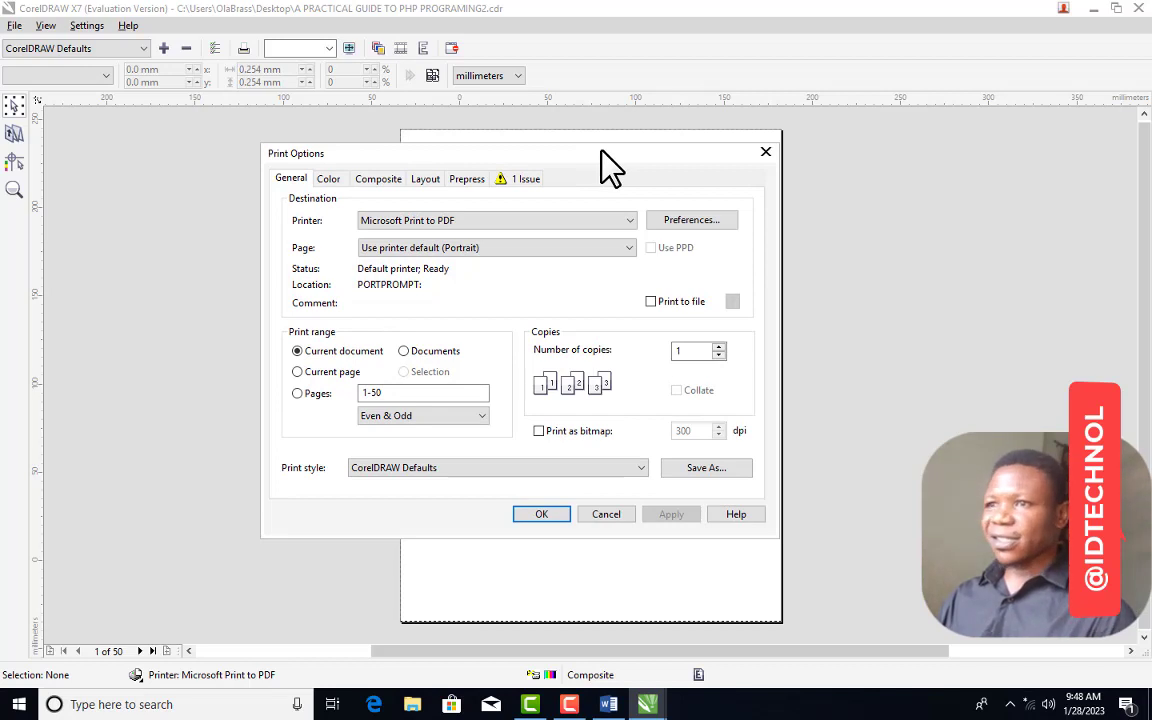
{"action": "left_click", "coordinate": [576, 220]}
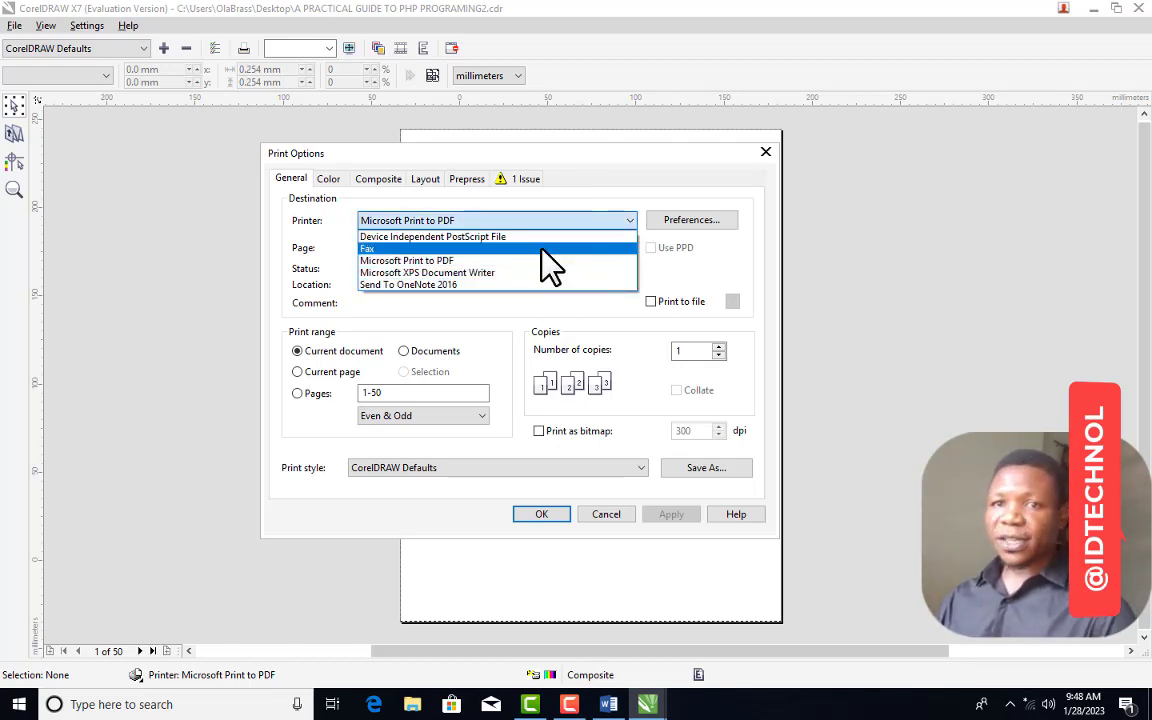
{"action": "left_click", "coordinate": [560, 261]}
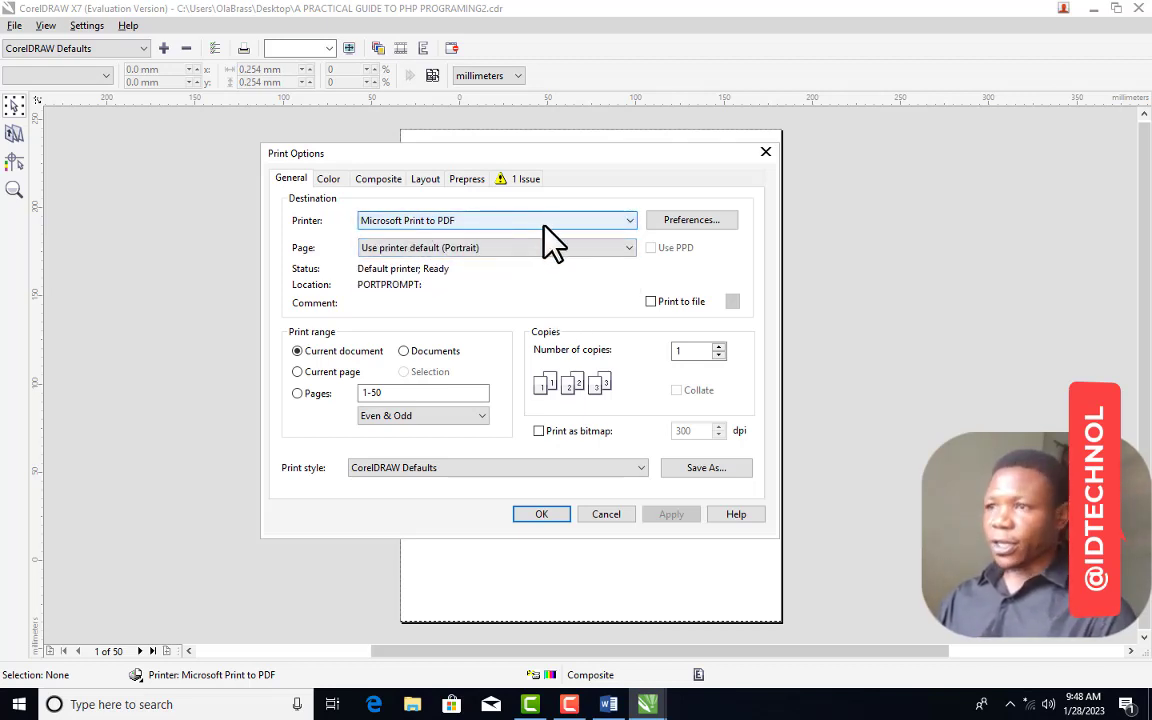
Set the page orientation to Landscape in the Microsoft Print to PDF preferences
{"action": "left_click", "coordinate": [708, 222]}
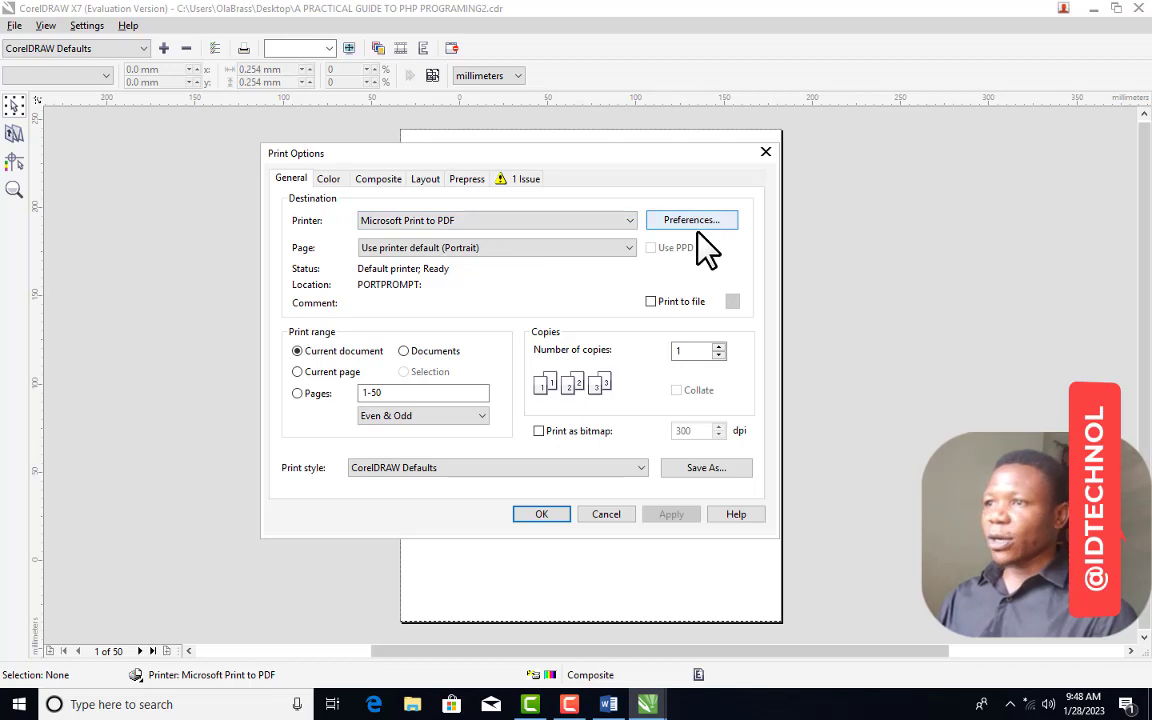
{"action": "left_click", "coordinate": [697, 222]}
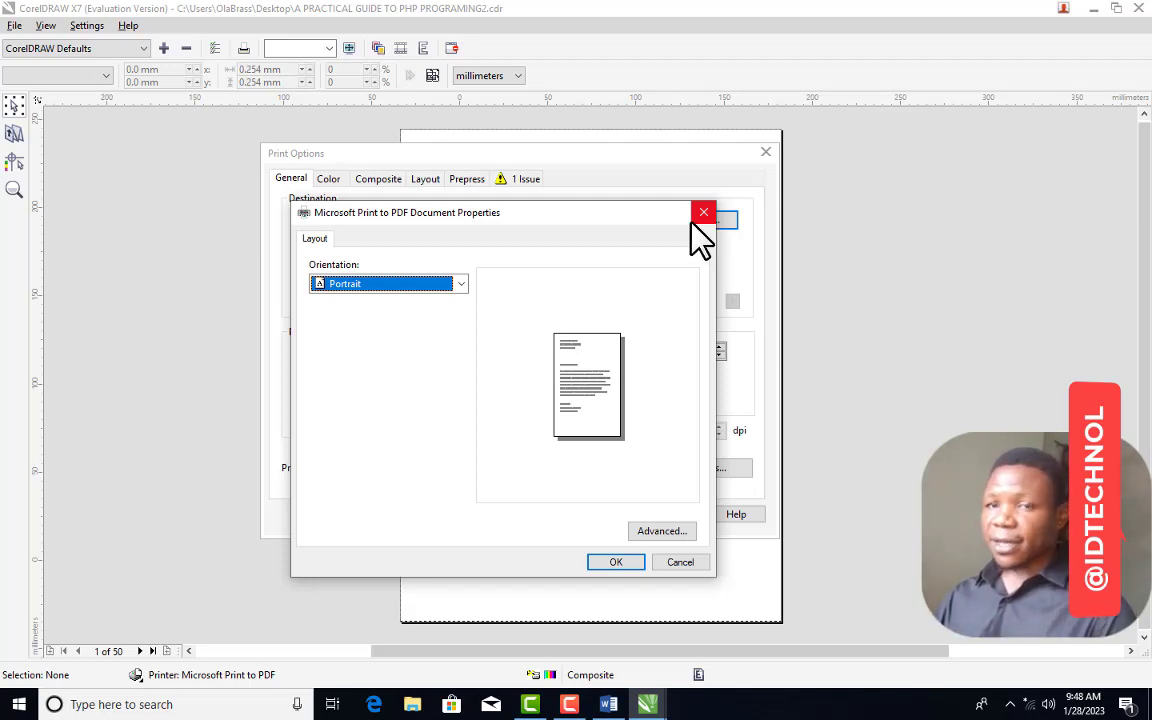
{"action": "left_click", "coordinate": [412, 284]}
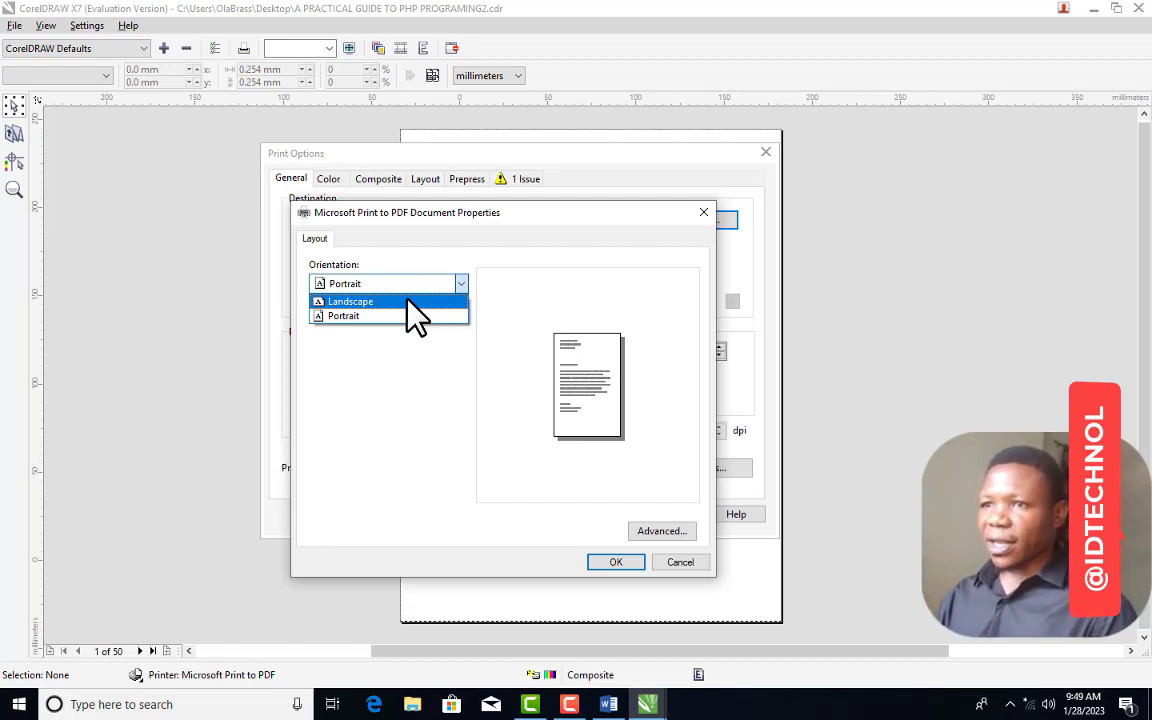
{"action": "left_click", "coordinate": [407, 300]}
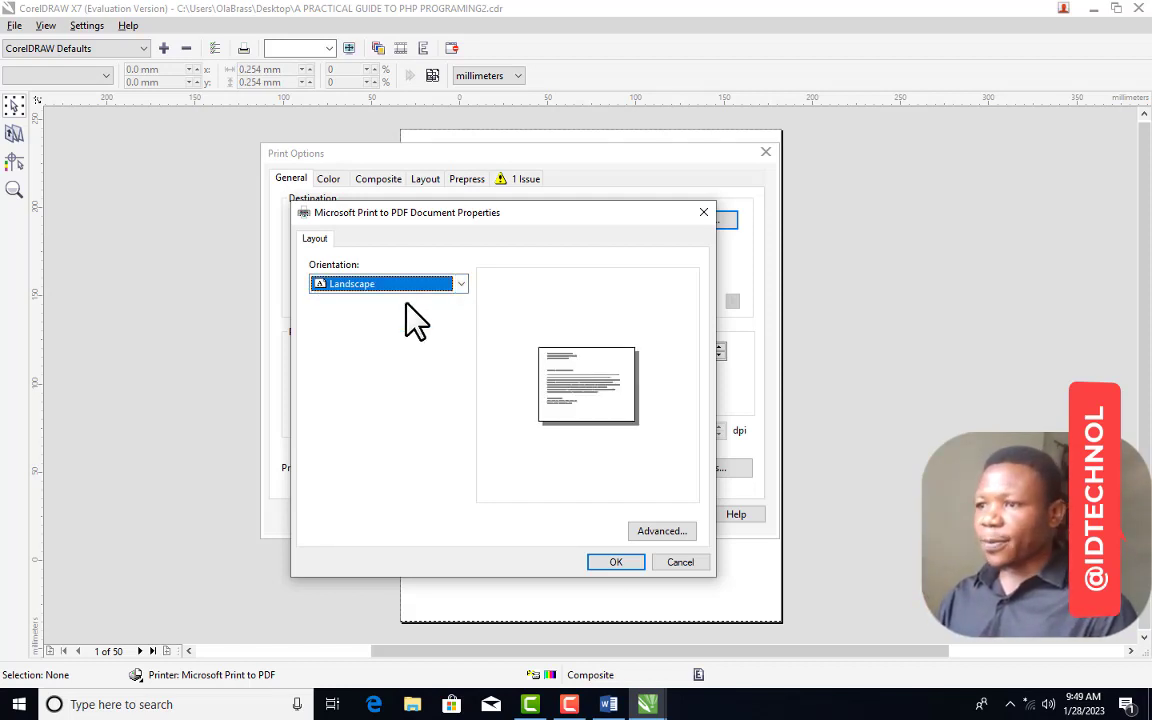
Set the printer's advanced paper size to A4 and apply the printer settings to the preview
{"action": "left_click", "coordinate": [668, 531]}
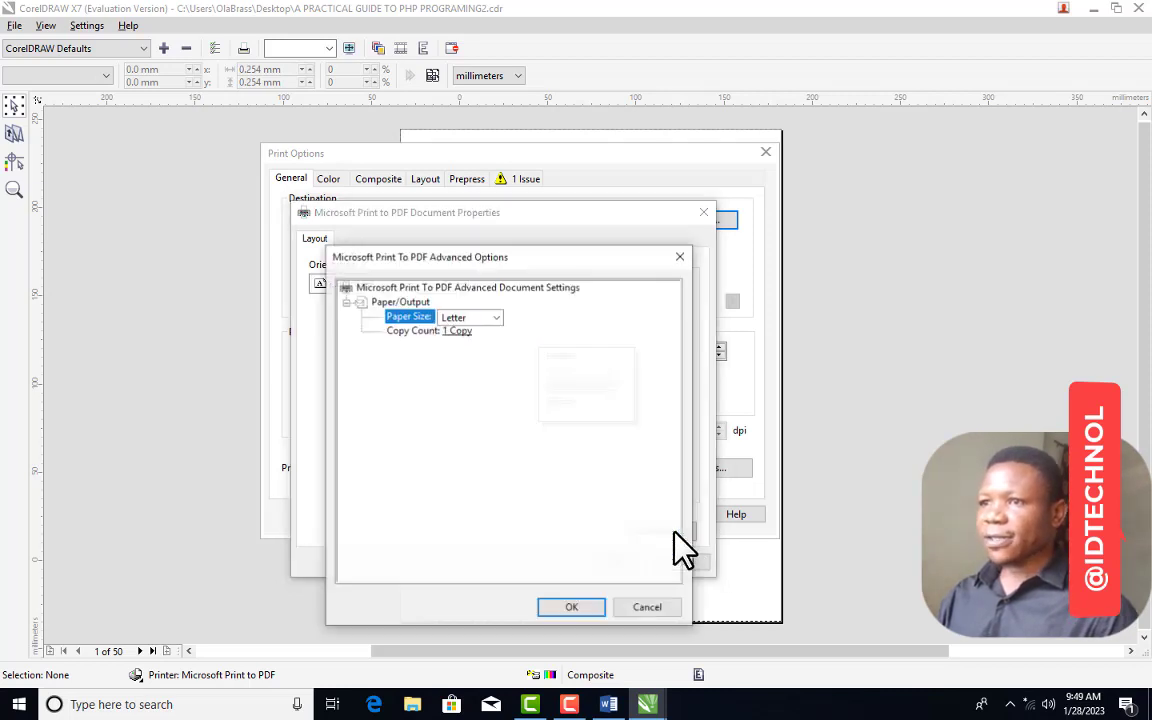
{"action": "left_click", "coordinate": [483, 318]}
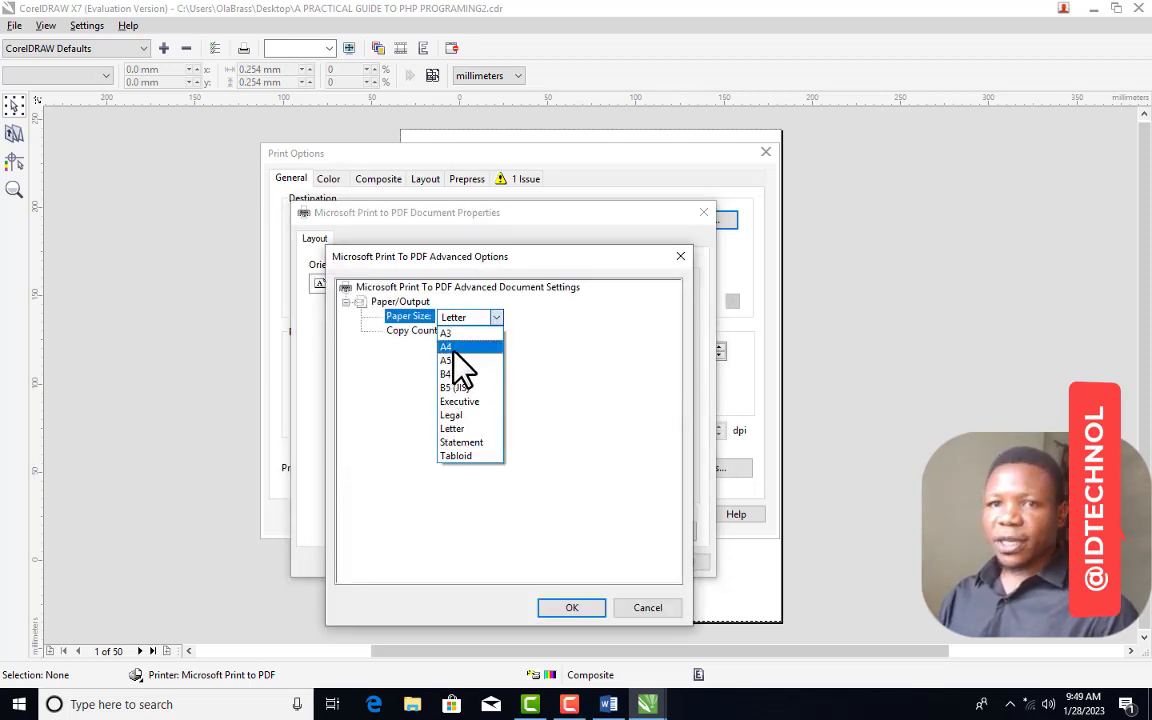
{"action": "left_click", "coordinate": [452, 349]}
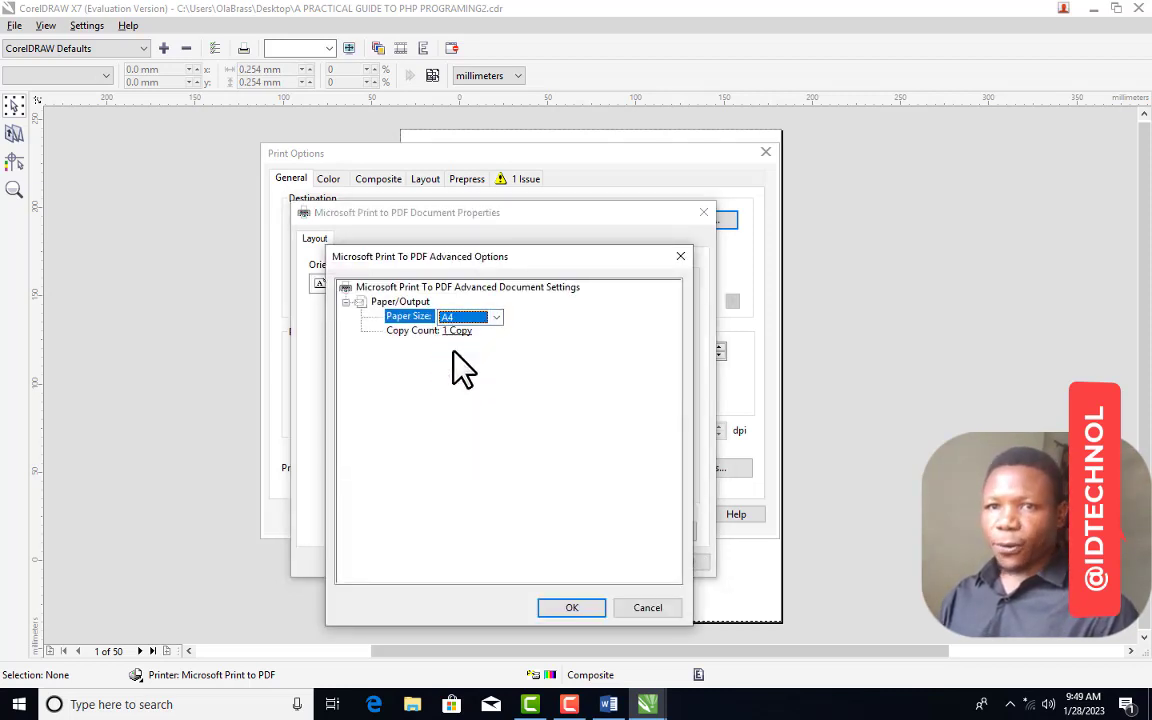
{"action": "left_click", "coordinate": [576, 607]}
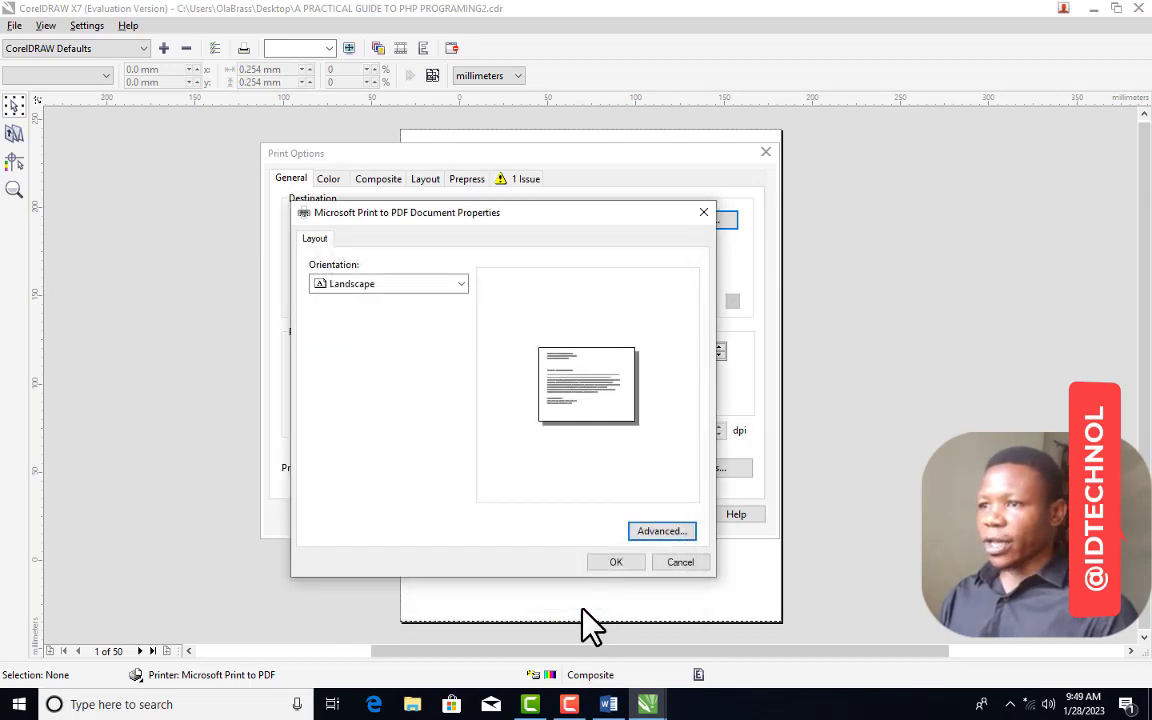
{"action": "left_click", "coordinate": [634, 566]}
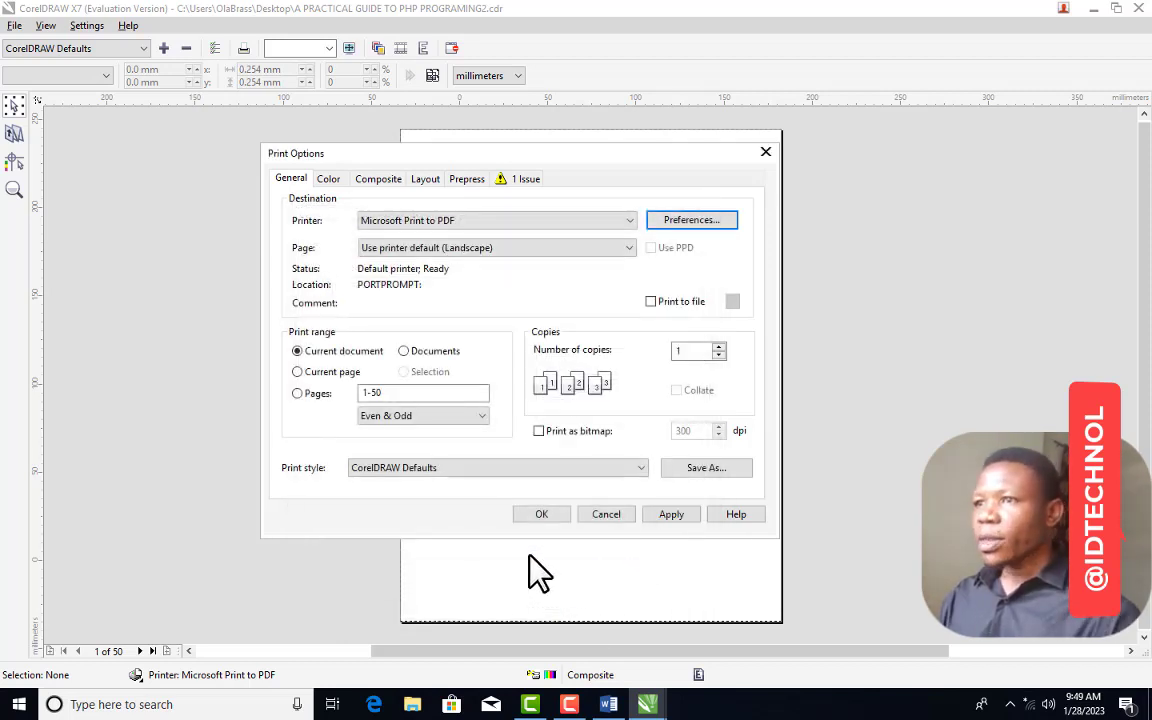
{"action": "left_click_drag", "start_coordinate": [652, 157], "coordinate": [347, 146]}
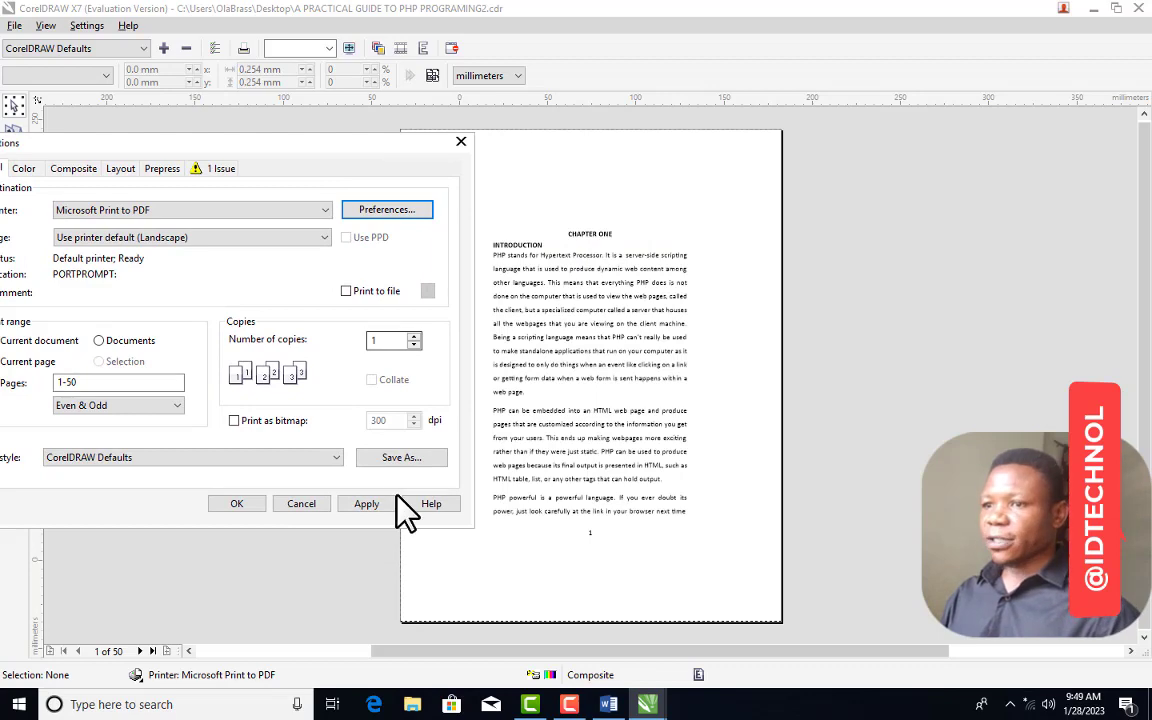
{"action": "left_click", "coordinate": [376, 503]}
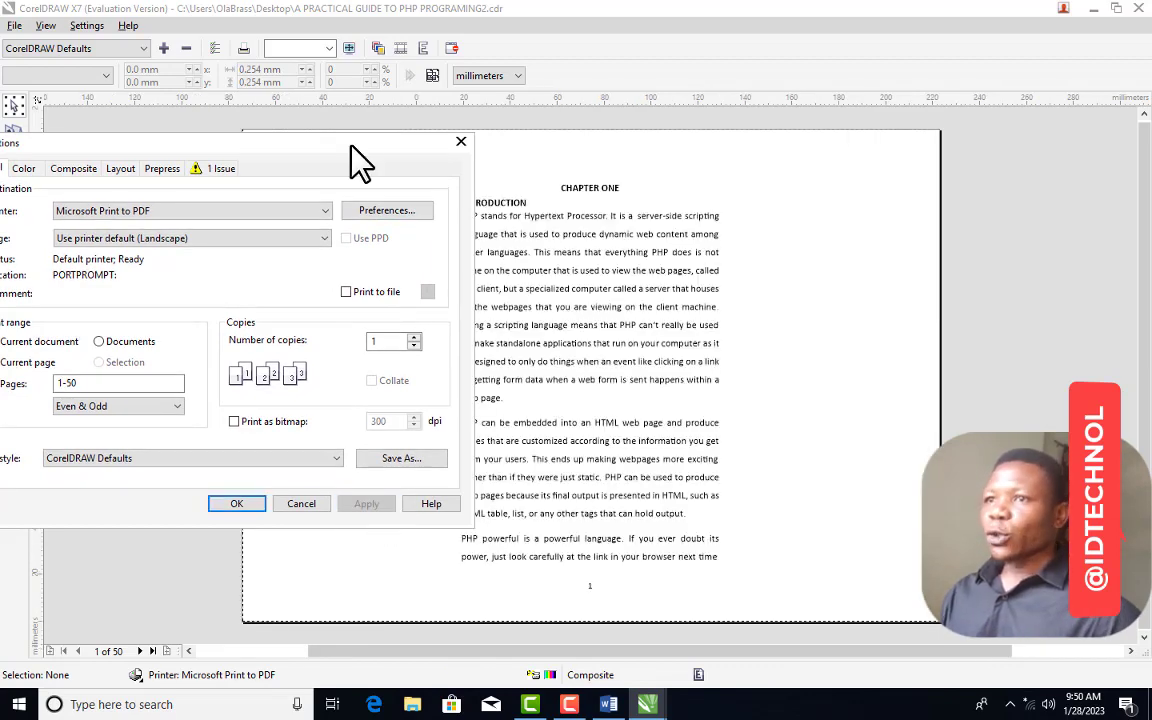
{"action": "left_click_drag", "start_coordinate": [381, 147], "coordinate": [166, 121]}
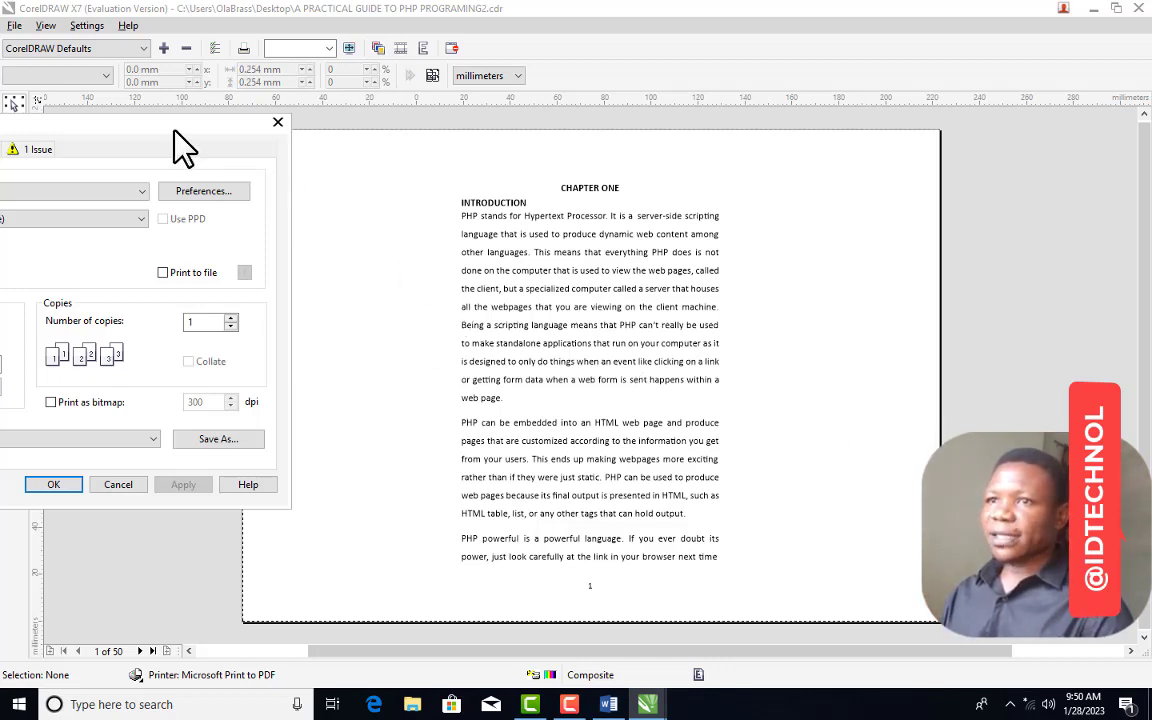
Set the imposition layout to Booklet, apply it and close the print options
{"action": "left_click_drag", "start_coordinate": [174, 131], "coordinate": [470, 149]}
{"action": "left_click", "coordinate": [232, 168]}
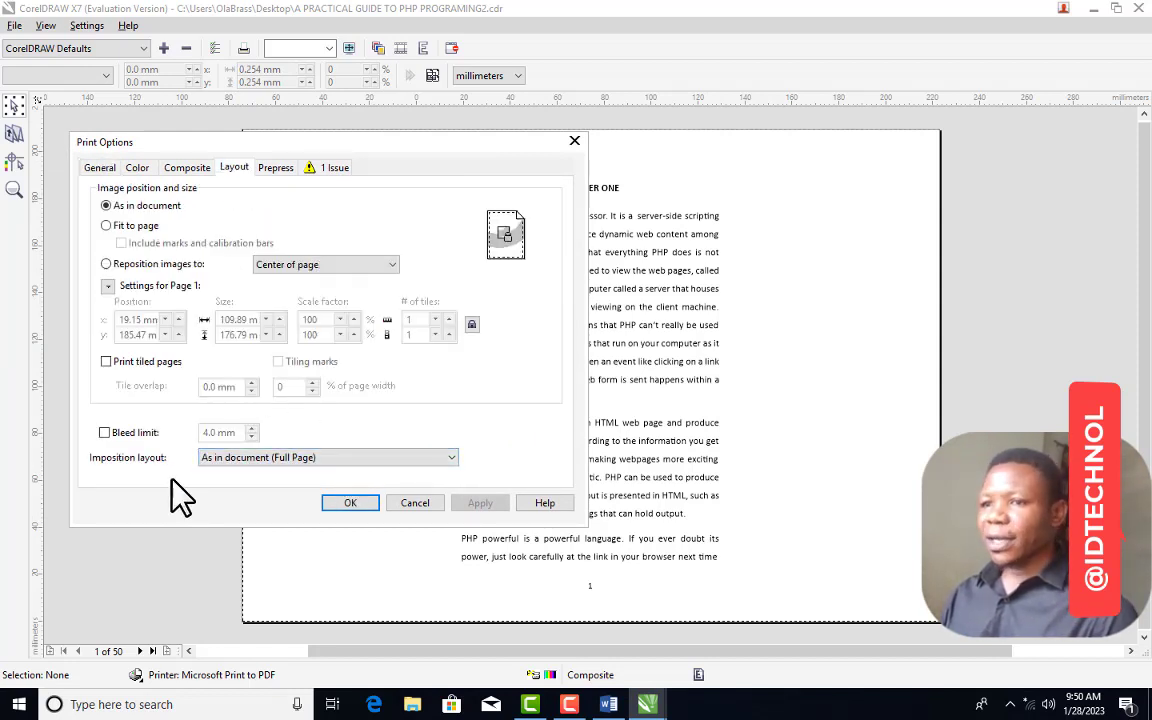
{"action": "left_click", "coordinate": [353, 452]}
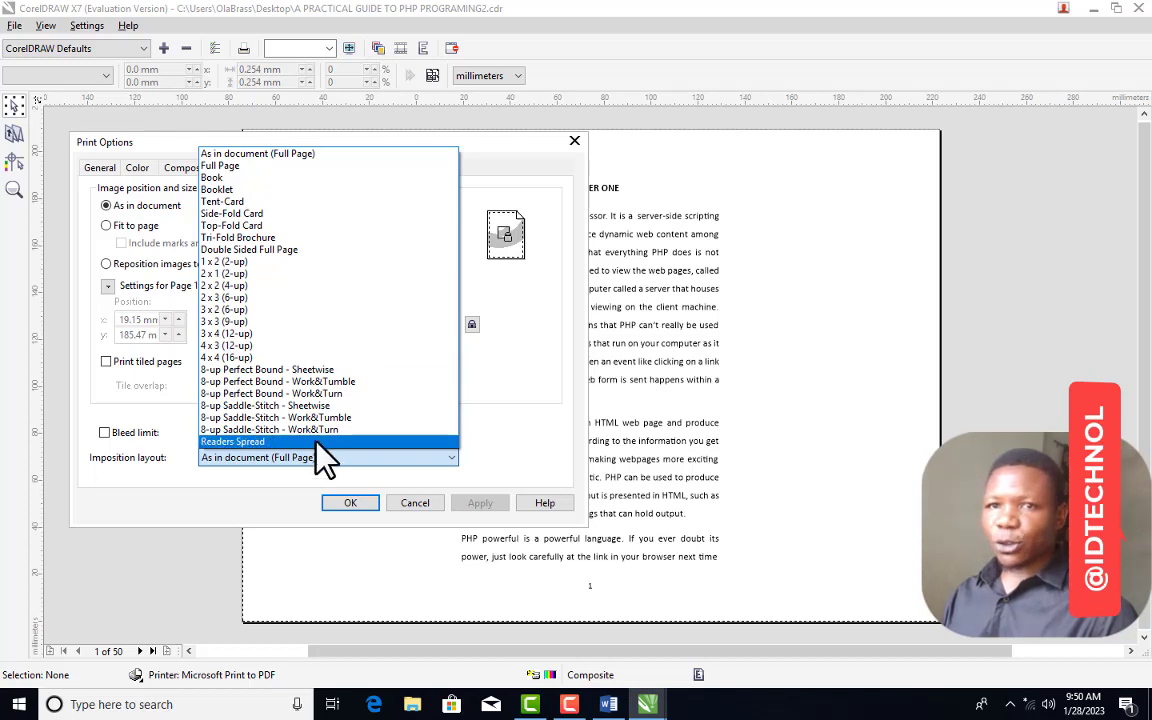
{"action": "left_click", "coordinate": [257, 190]}
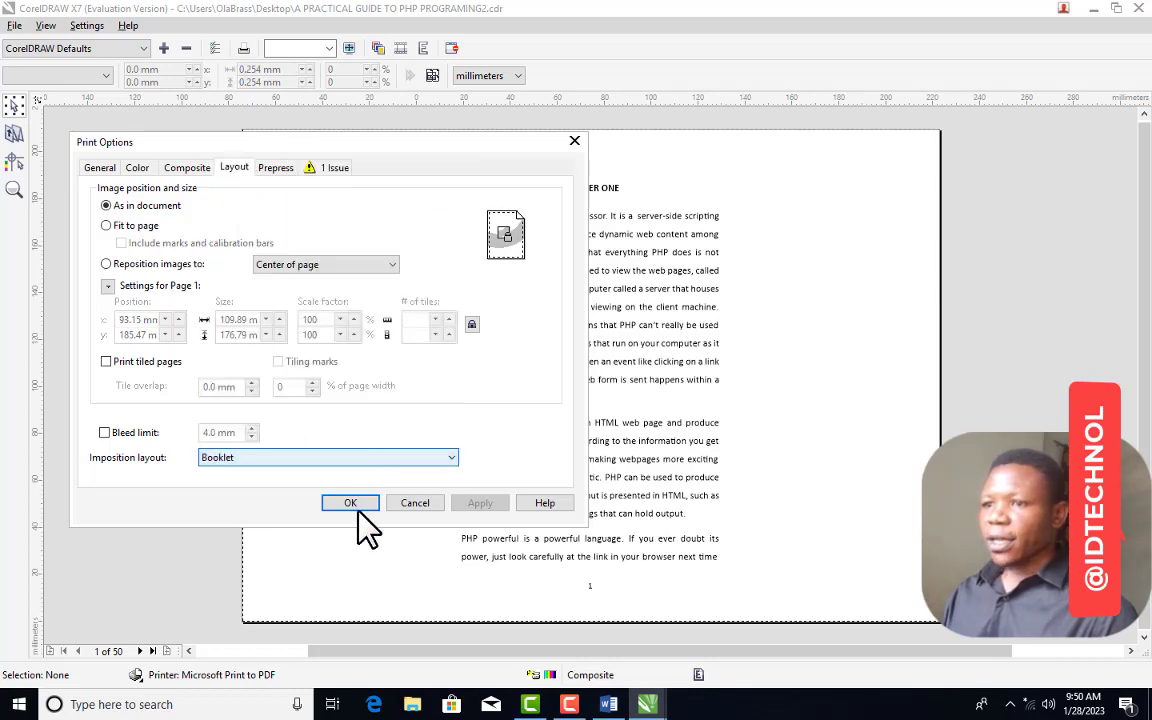
{"action": "left_click", "coordinate": [481, 503]}
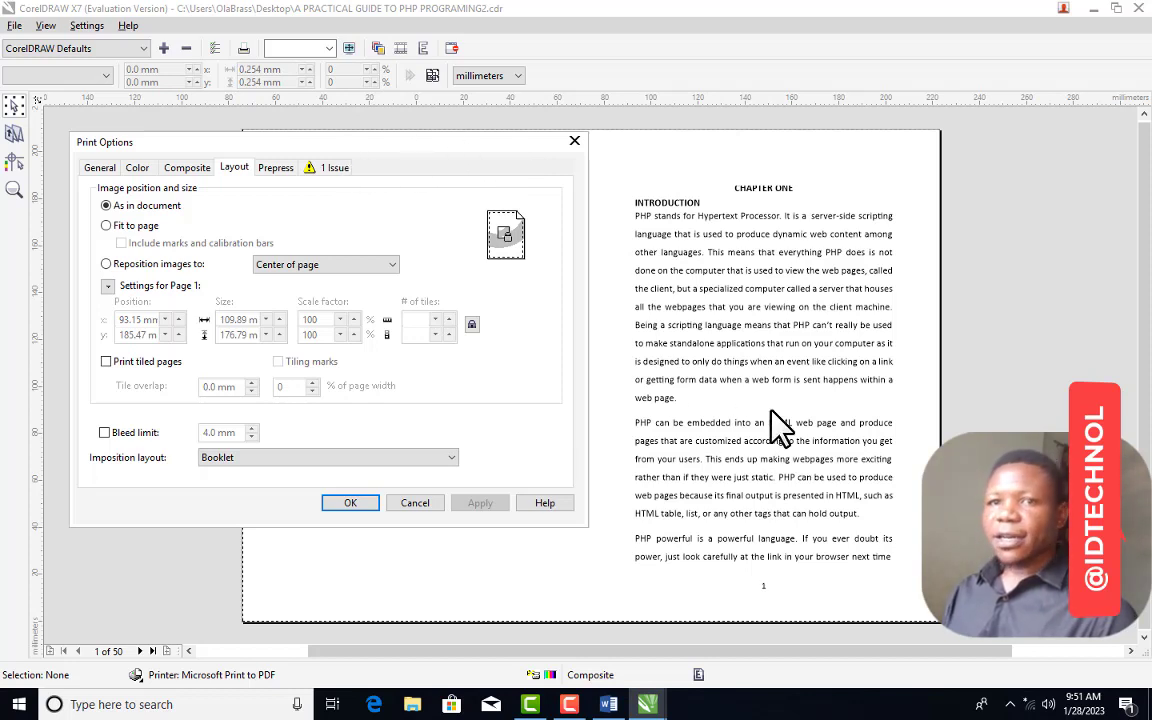
{"action": "left_click_drag", "start_coordinate": [403, 148], "coordinate": [239, 159]}
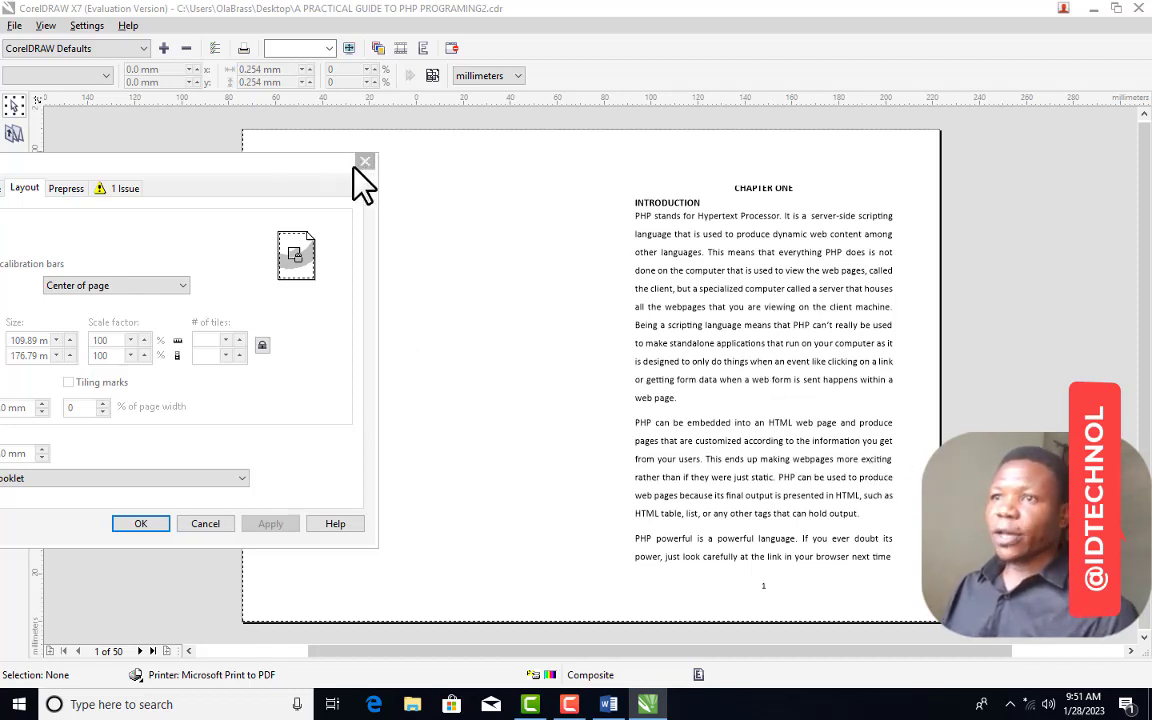
{"action": "left_click", "coordinate": [153, 525]}
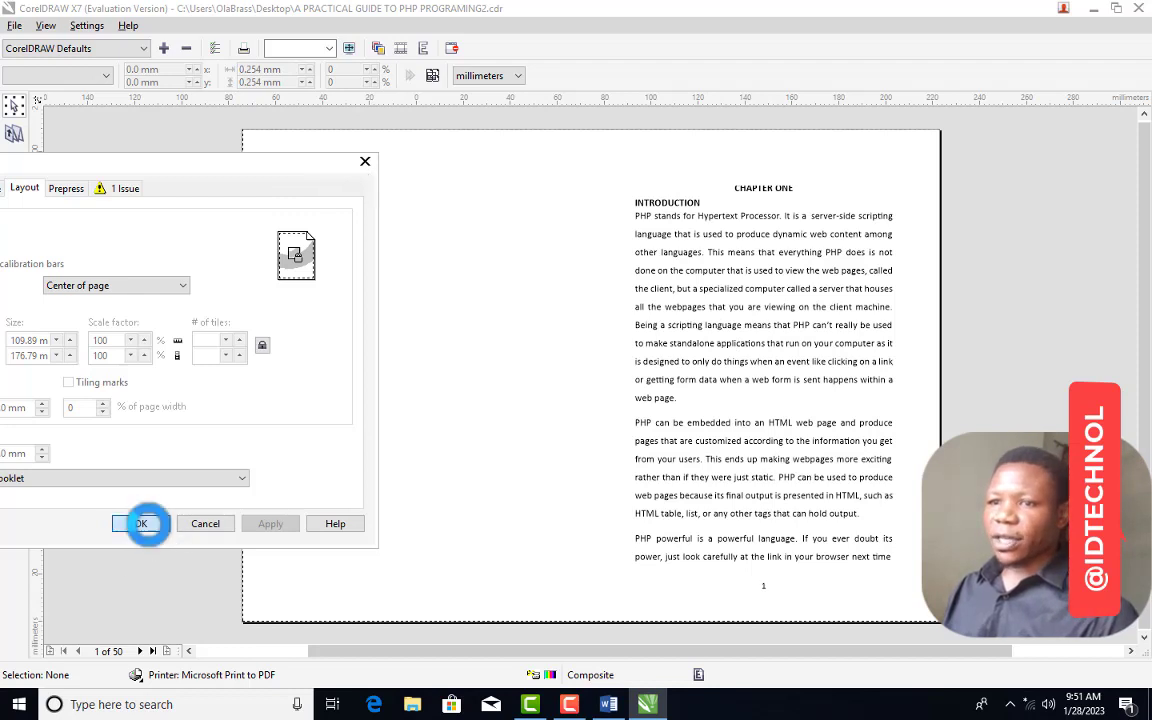
Look through booklet sheets 2 to 5 in the print preview to examine how the page numbers are paired
{"action": "left_click", "coordinate": [141, 651]}
{"action": "left_click", "coordinate": [141, 651]}
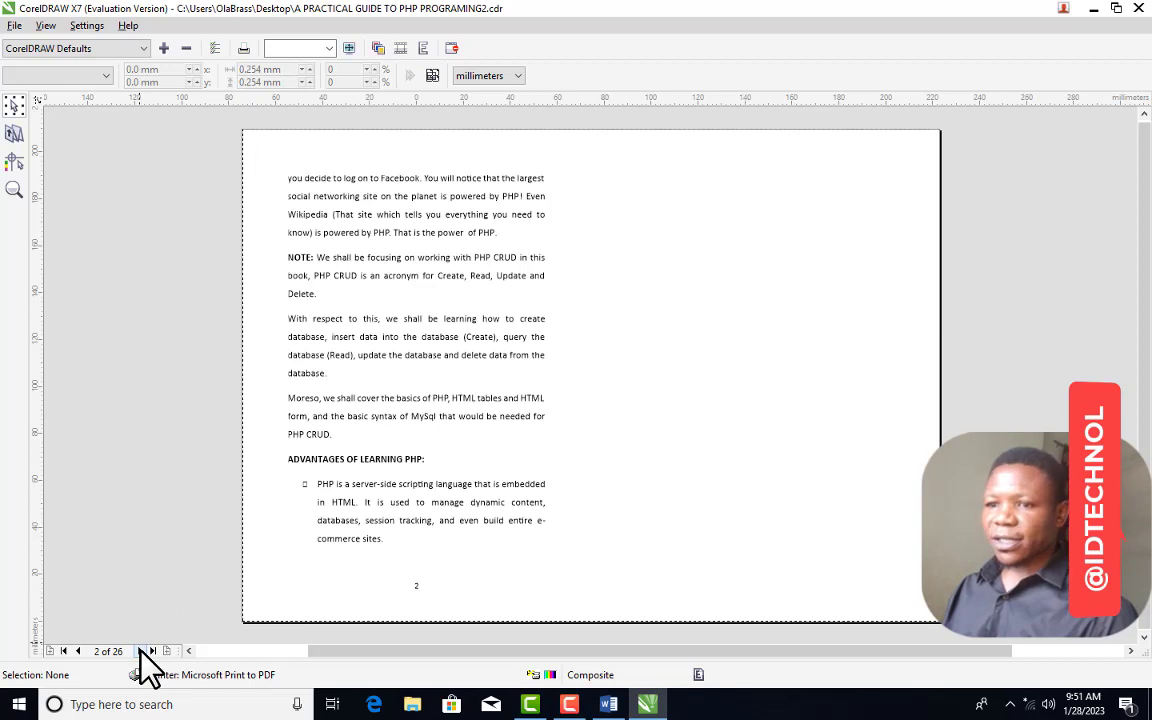
{"action": "left_click", "coordinate": [141, 651]}
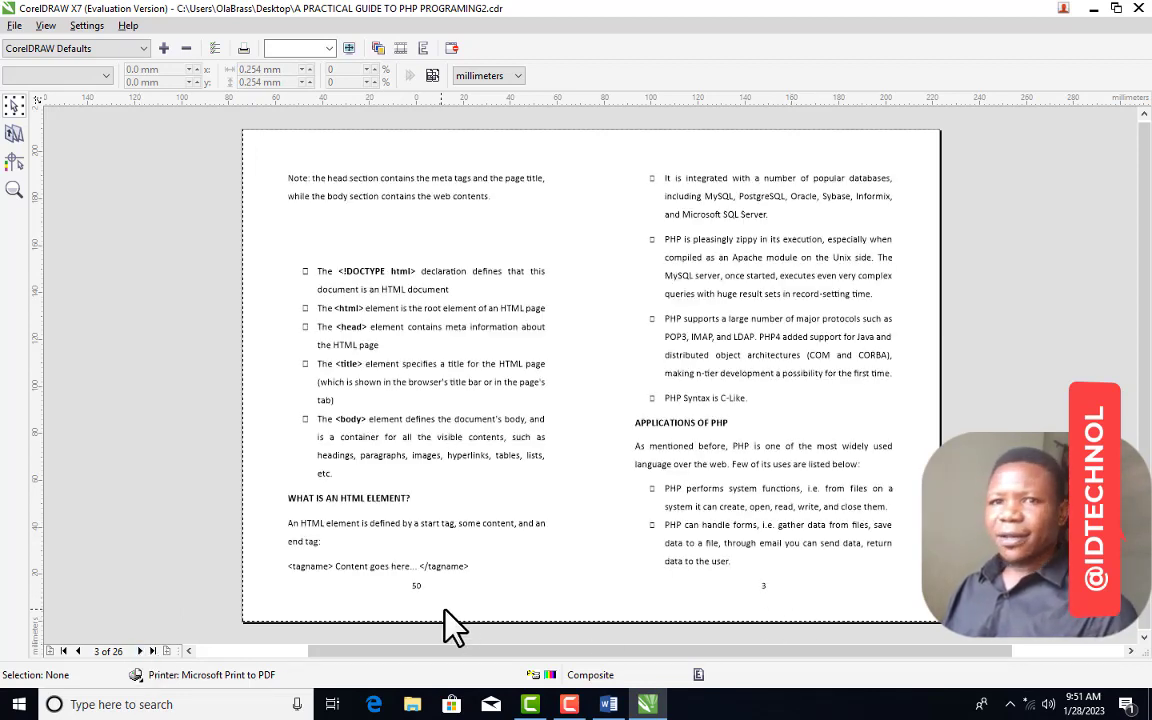
{"action": "left_click", "coordinate": [141, 651]}
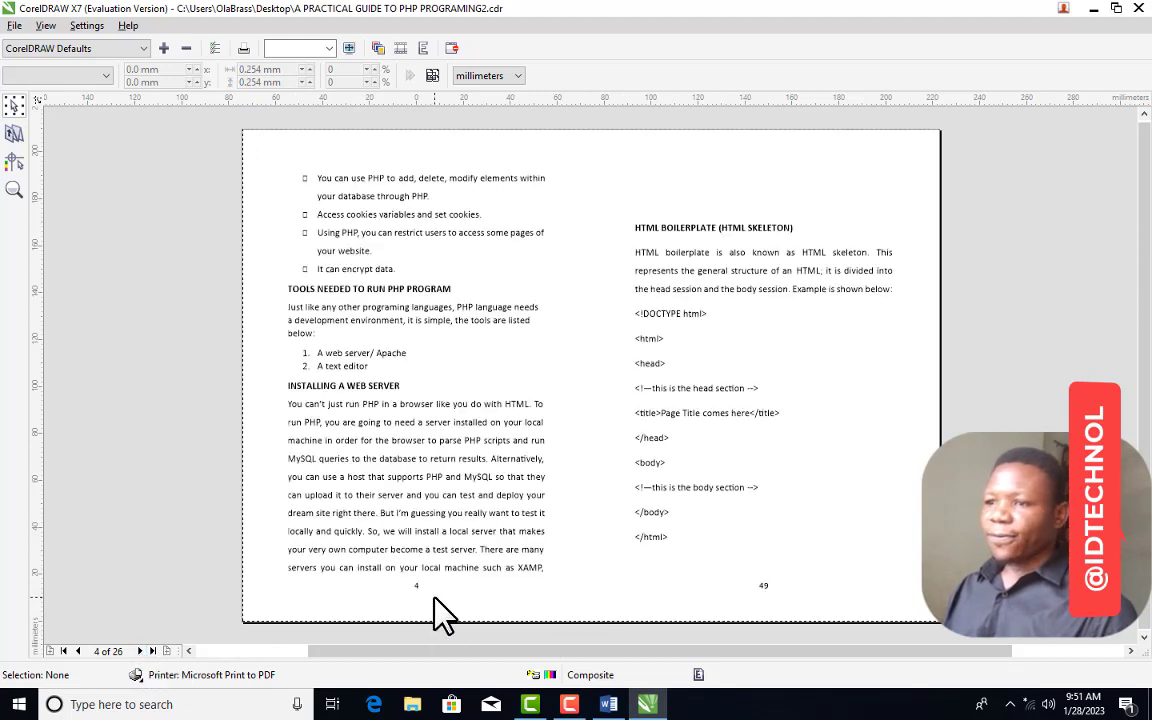
{"action": "left_click", "coordinate": [139, 651]}
{"action": "scroll", "coordinate": [597, 468], "scroll_direction": "up", "scroll_amount": 1}
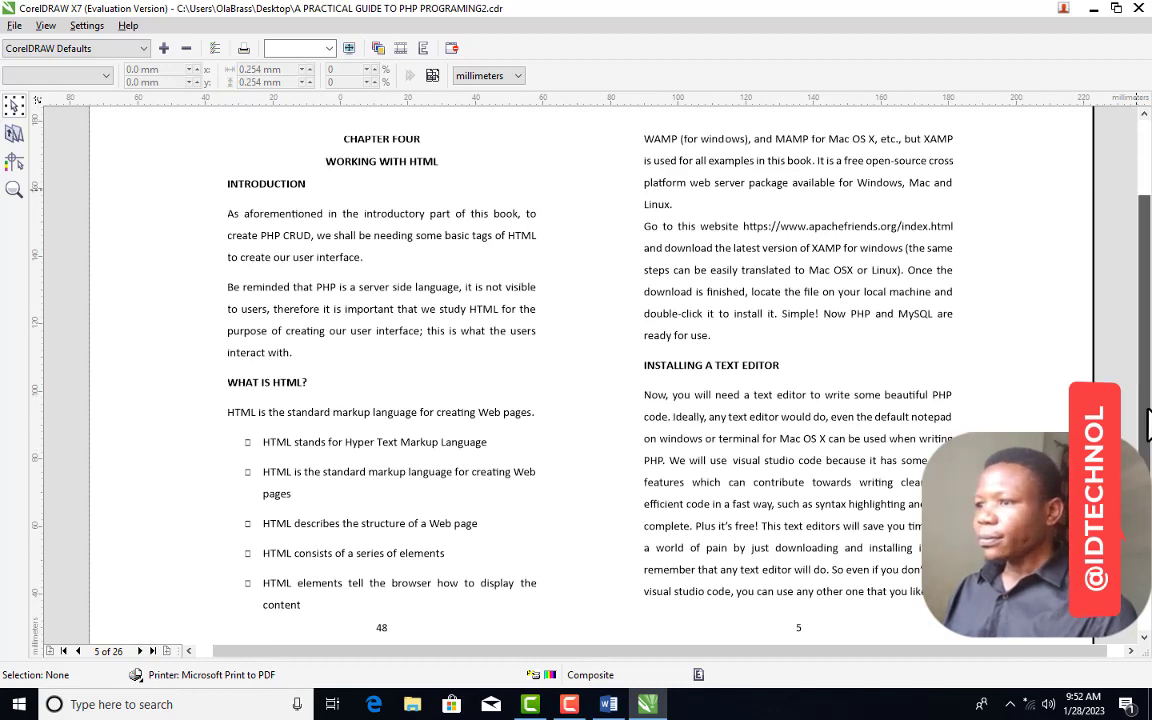
{"action": "left_click_drag", "start_coordinate": [1150, 170], "coordinate": [1149, 445]}
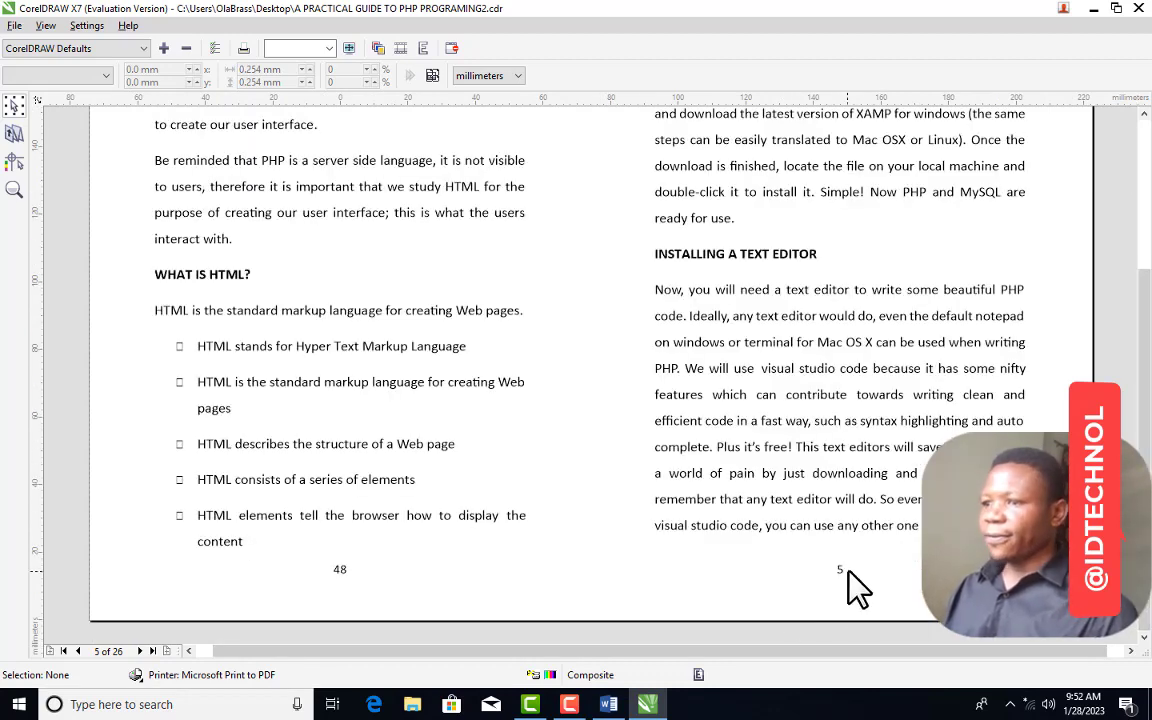
Advance the booklet preview to sheet 7, fit the whole sheet in view and set the page image position to Center of page
{"action": "left_click", "coordinate": [141, 651]}
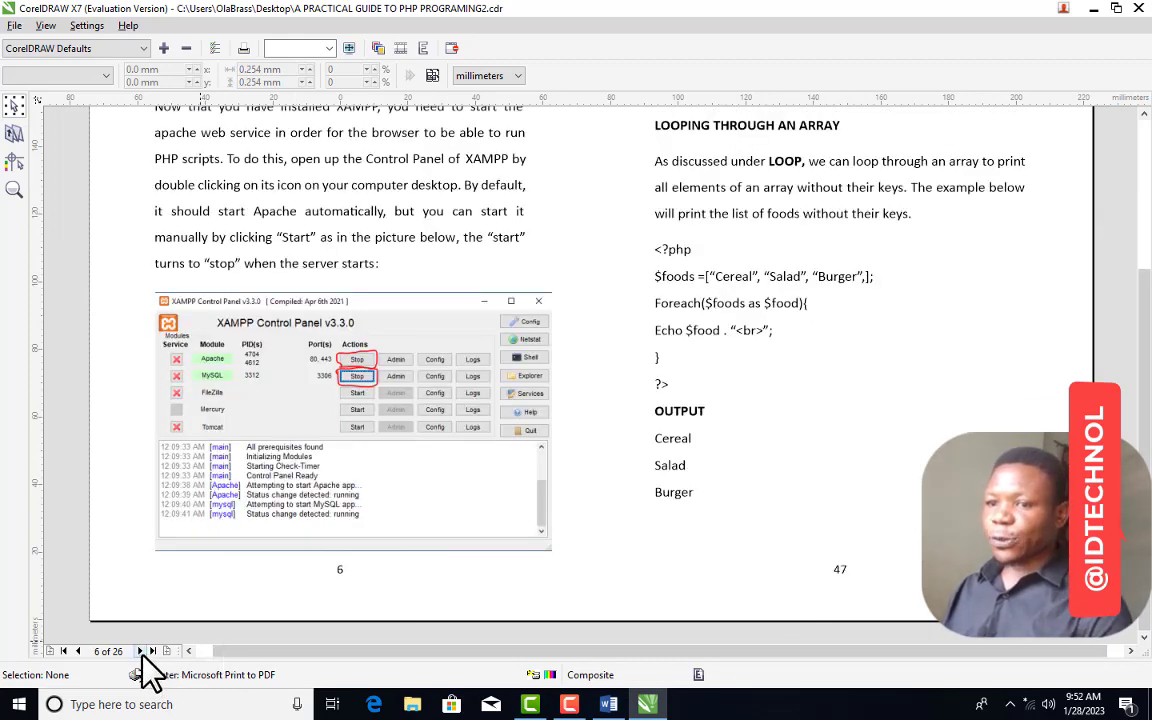
{"action": "left_click", "coordinate": [141, 651]}
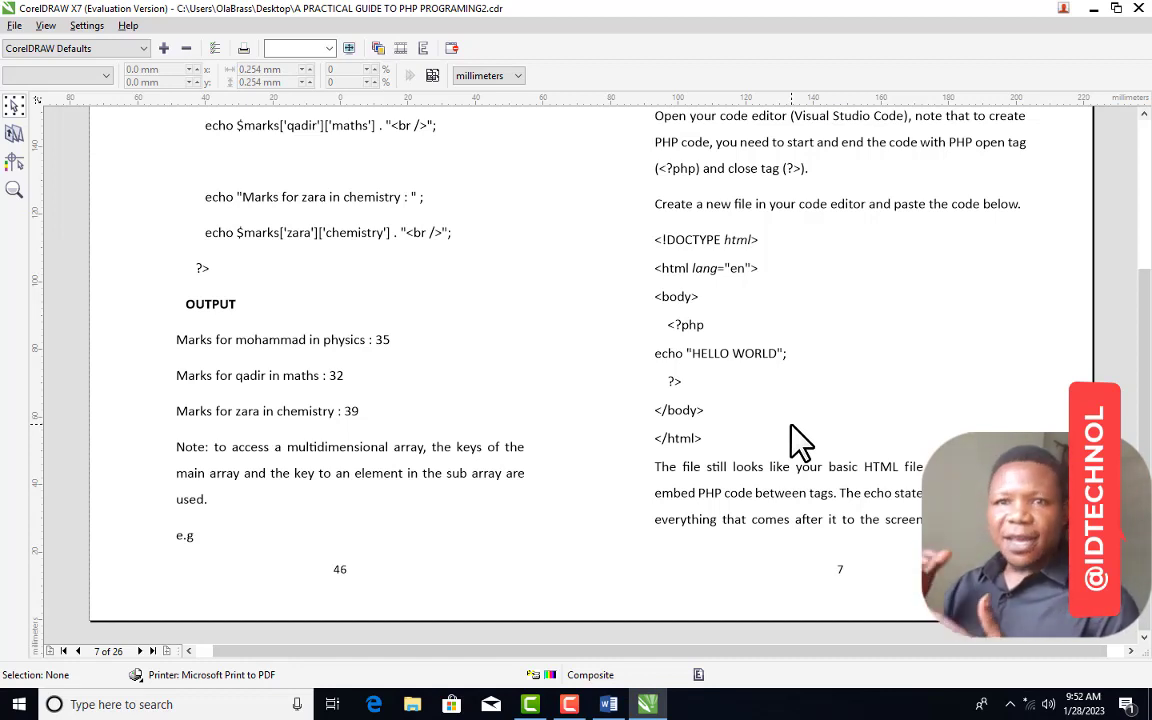
{"action": "key", "text": "shift+F4"}
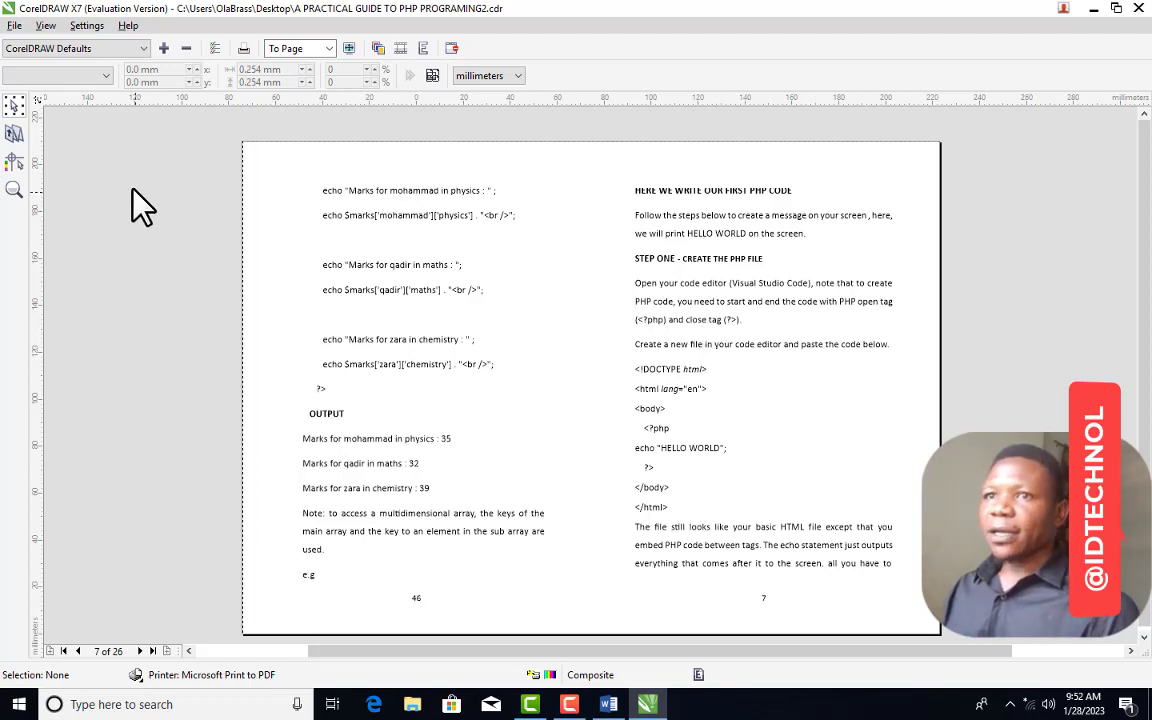
{"action": "left_click", "coordinate": [81, 77]}
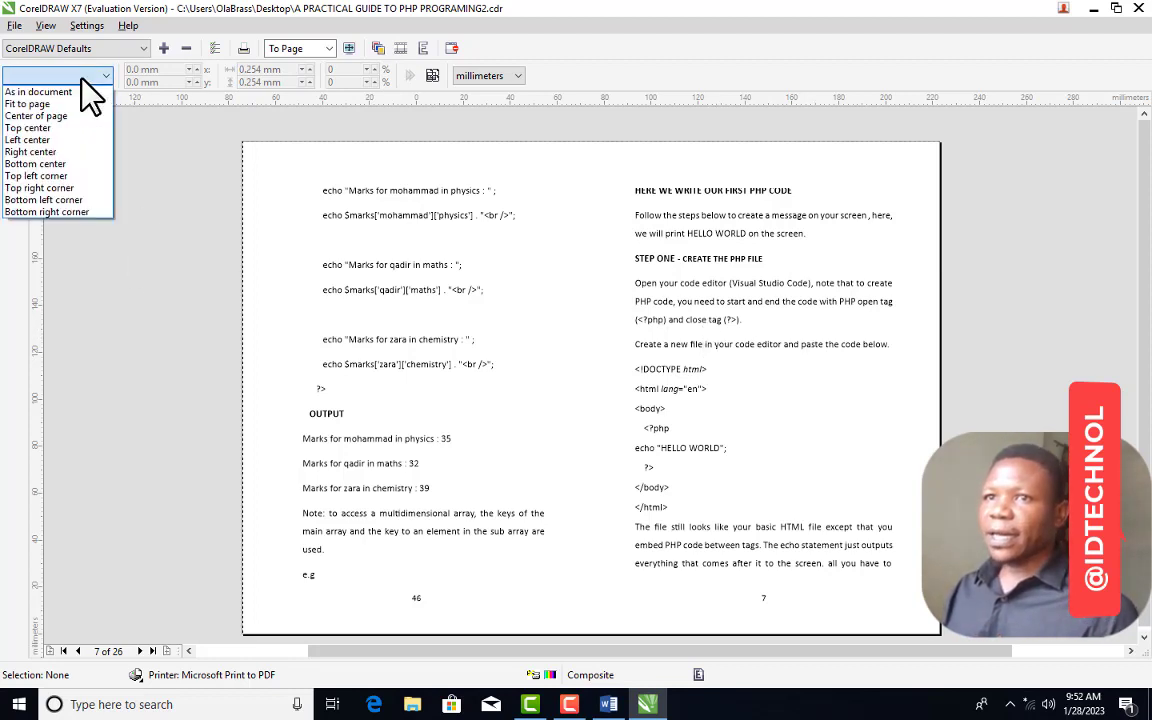
{"action": "left_click", "coordinate": [40, 116]}
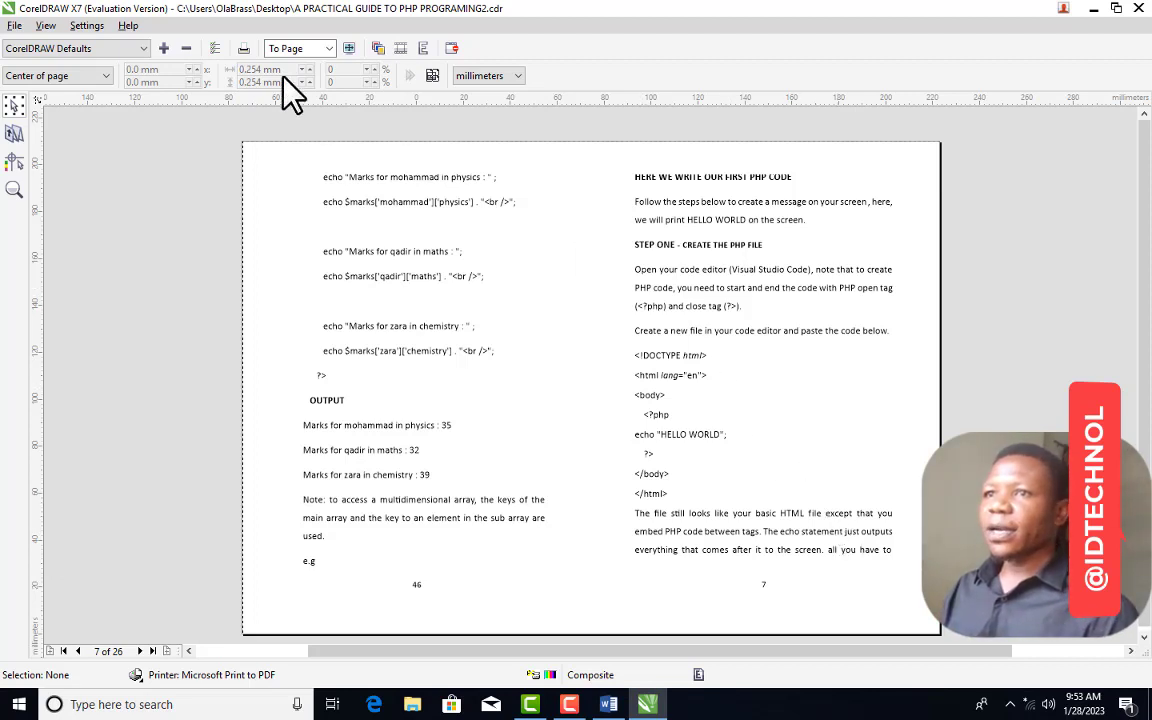
Print the booklet with prompts to flip the paper for manual duplexing, saving the first side as doc1 on the Desktop
{"action": "left_click", "coordinate": [243, 49]}
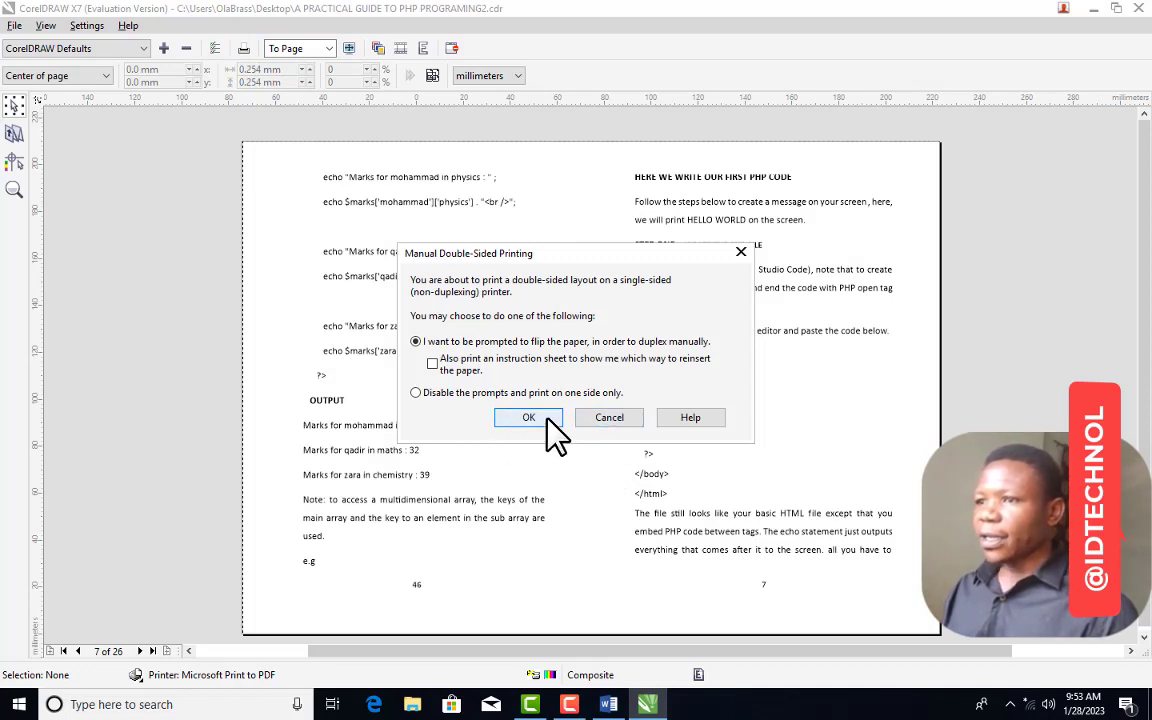
{"action": "left_click", "coordinate": [529, 418]}
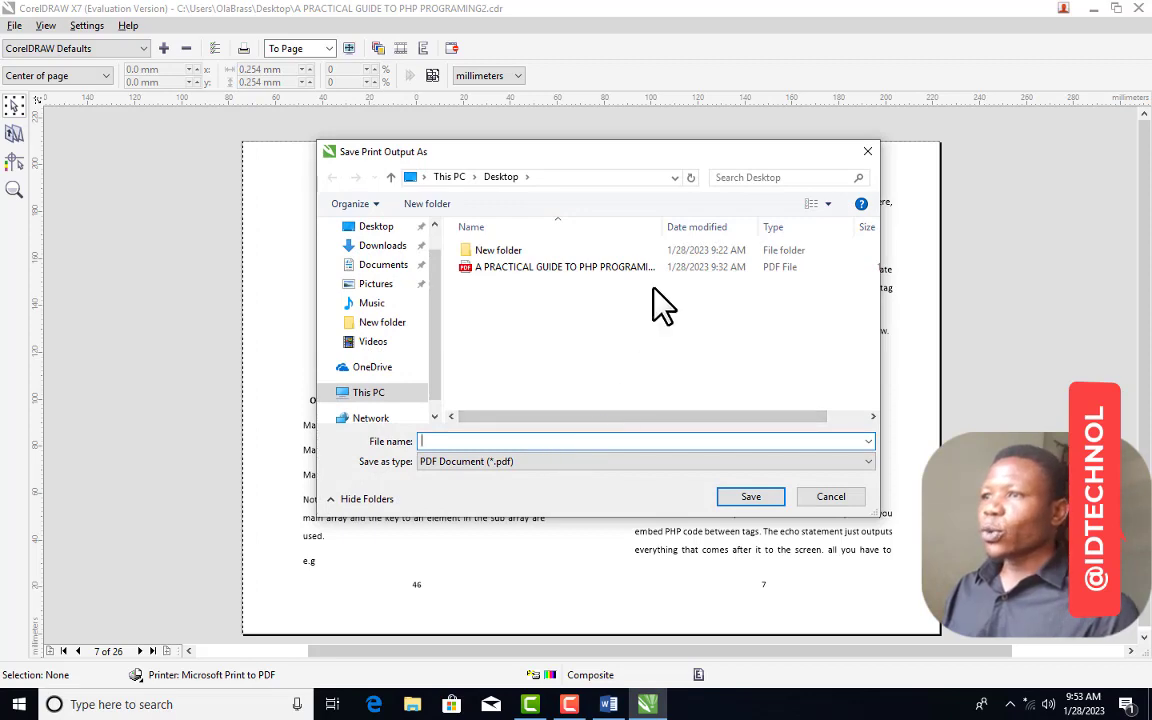
{"action": "left_click_drag", "start_coordinate": [709, 151], "coordinate": [665, 145]}
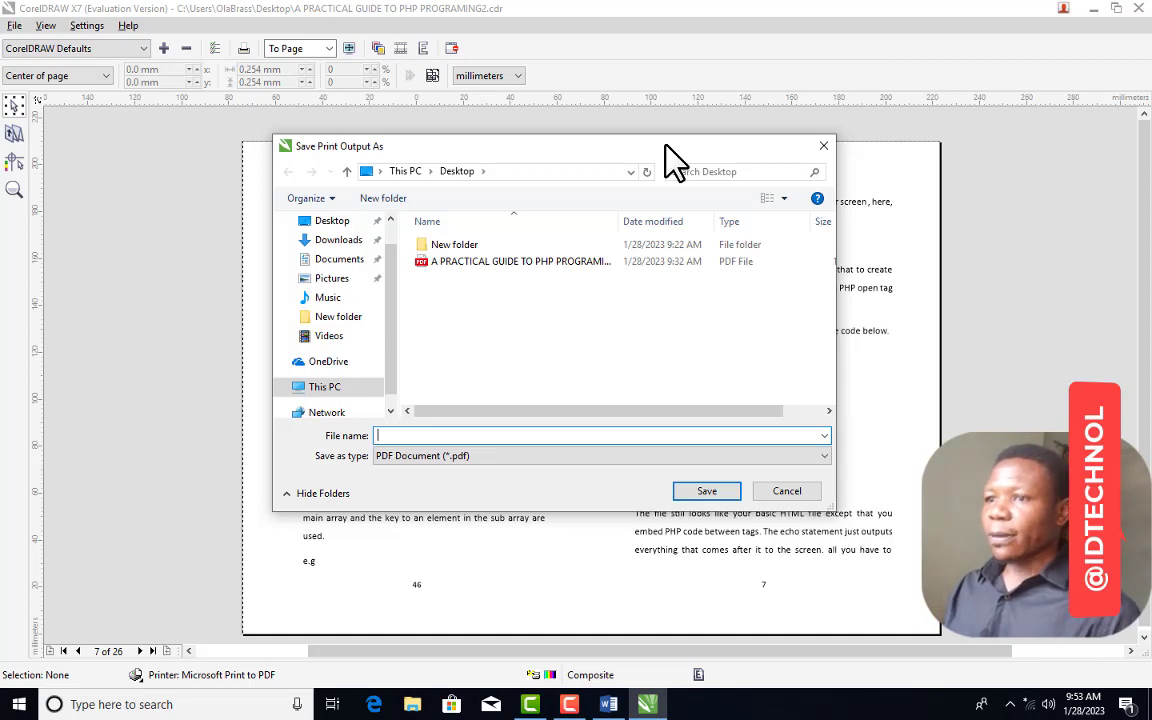
{"action": "type", "text": "doc1"}
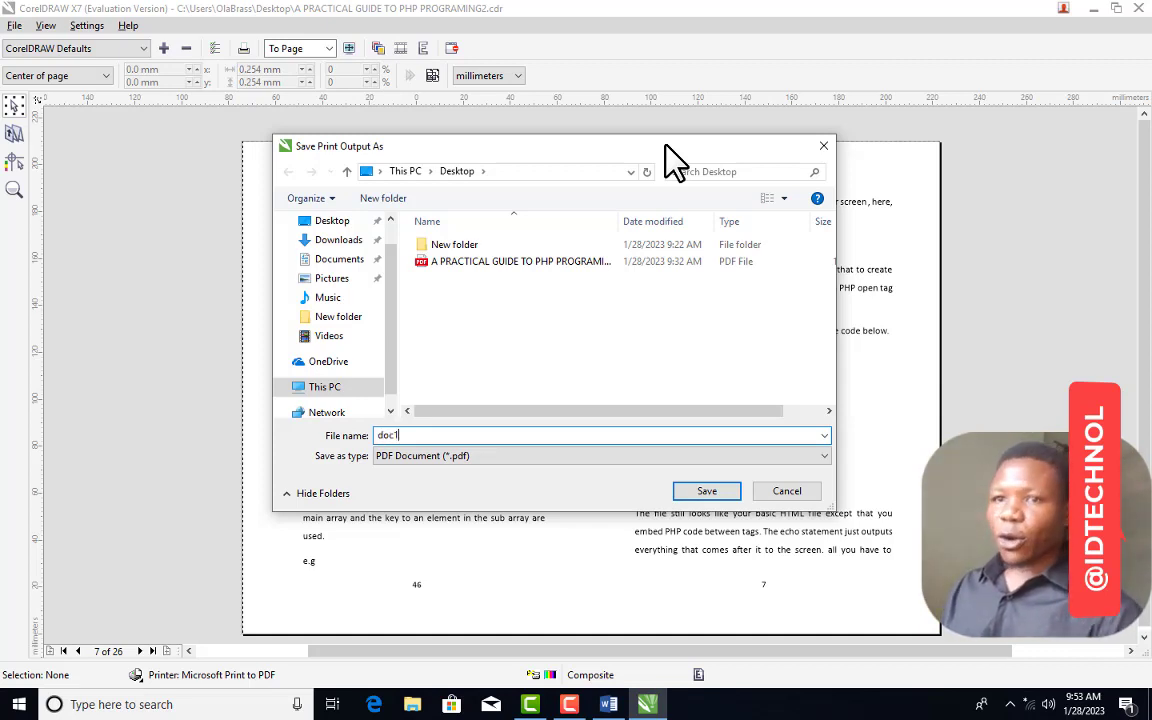
{"action": "left_click", "coordinate": [702, 493]}
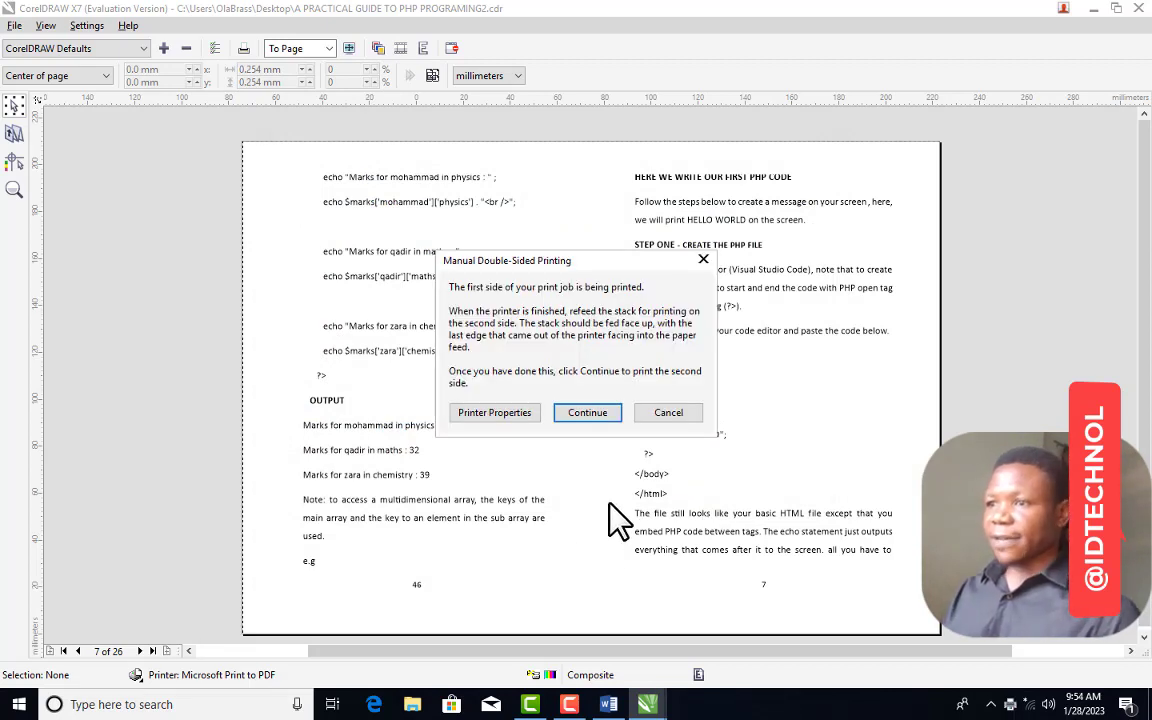
Continue to the second side of the double-sided print job and save its PDF output as doc2 on the Desktop
{"action": "left_click", "coordinate": [603, 413]}
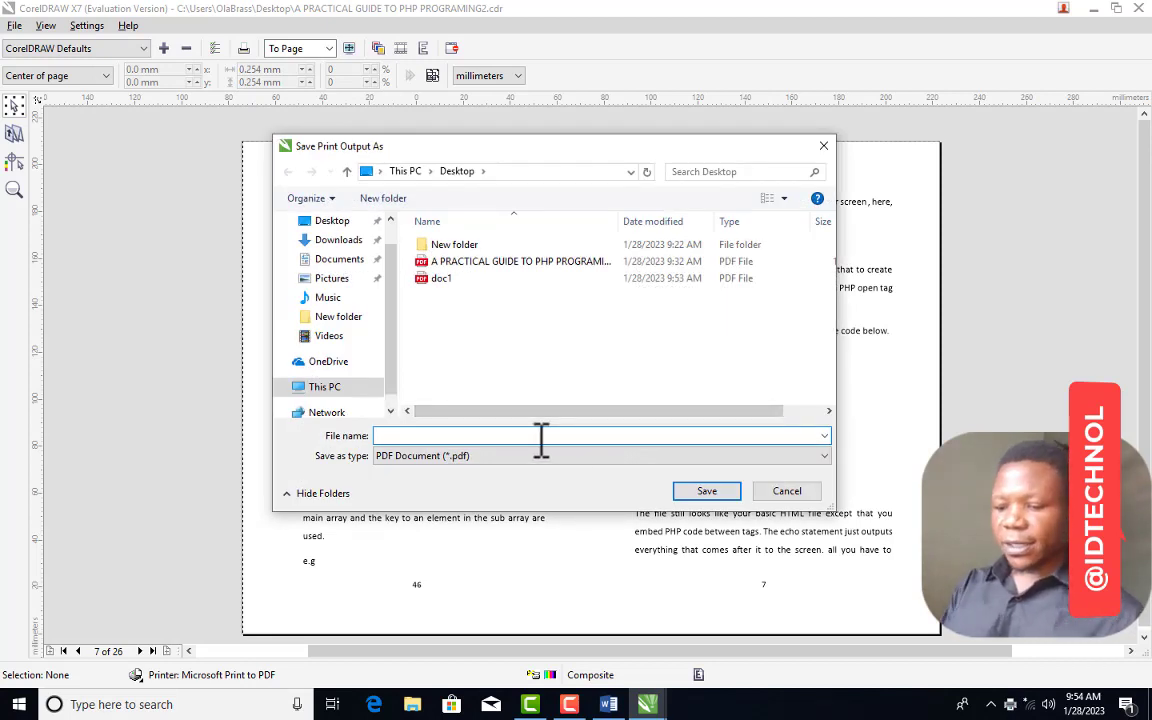
{"action": "type", "text": "doc2"}
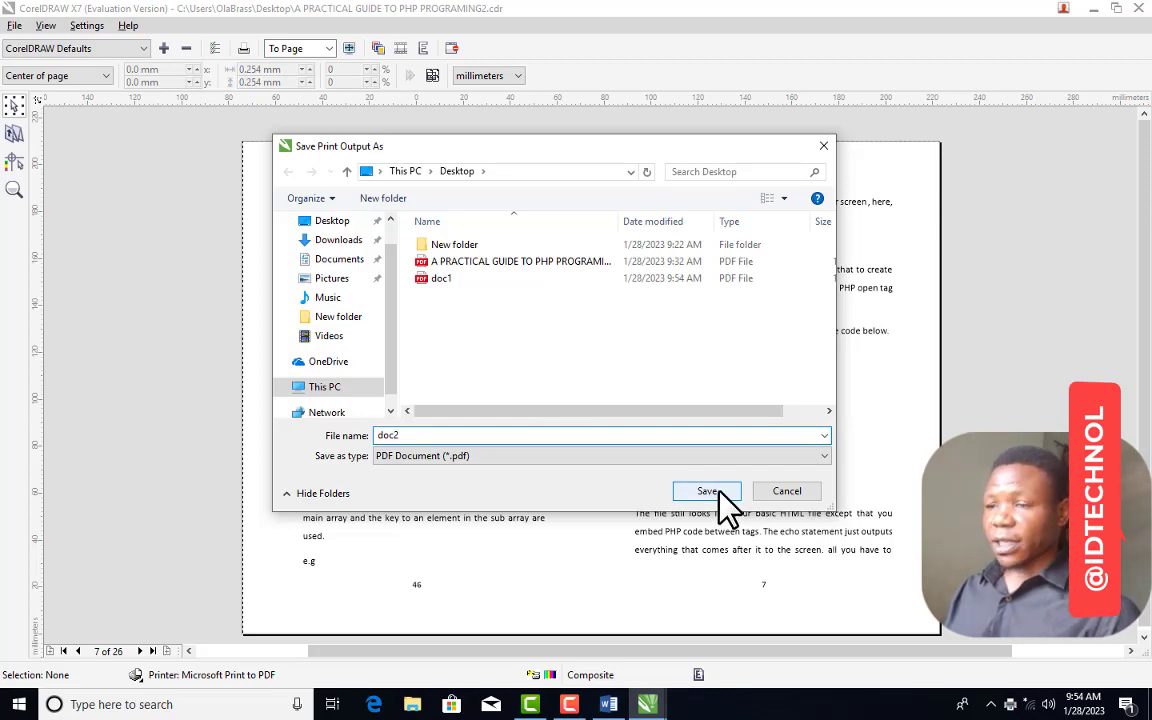
{"action": "left_click", "coordinate": [706, 491]}
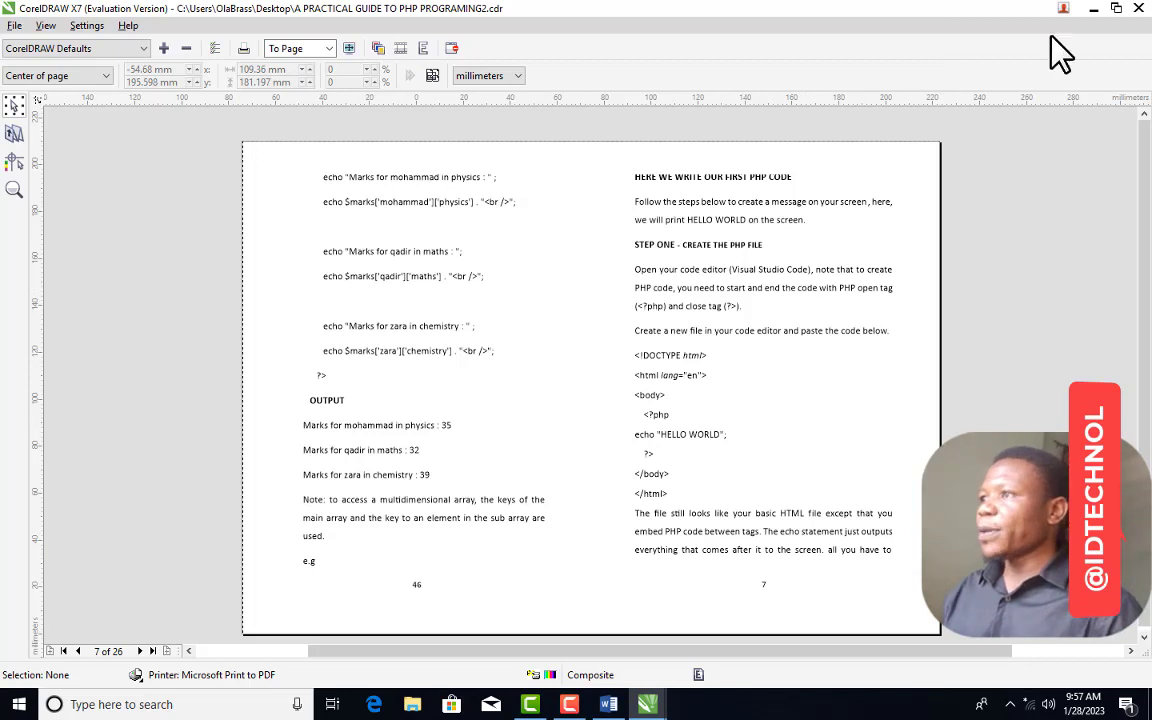
Minimize CorelDRAW and open both printed PDFs, doc1 and doc2, from the desktop in Microsoft Edge
{"action": "left_click", "coordinate": [1094, 10]}
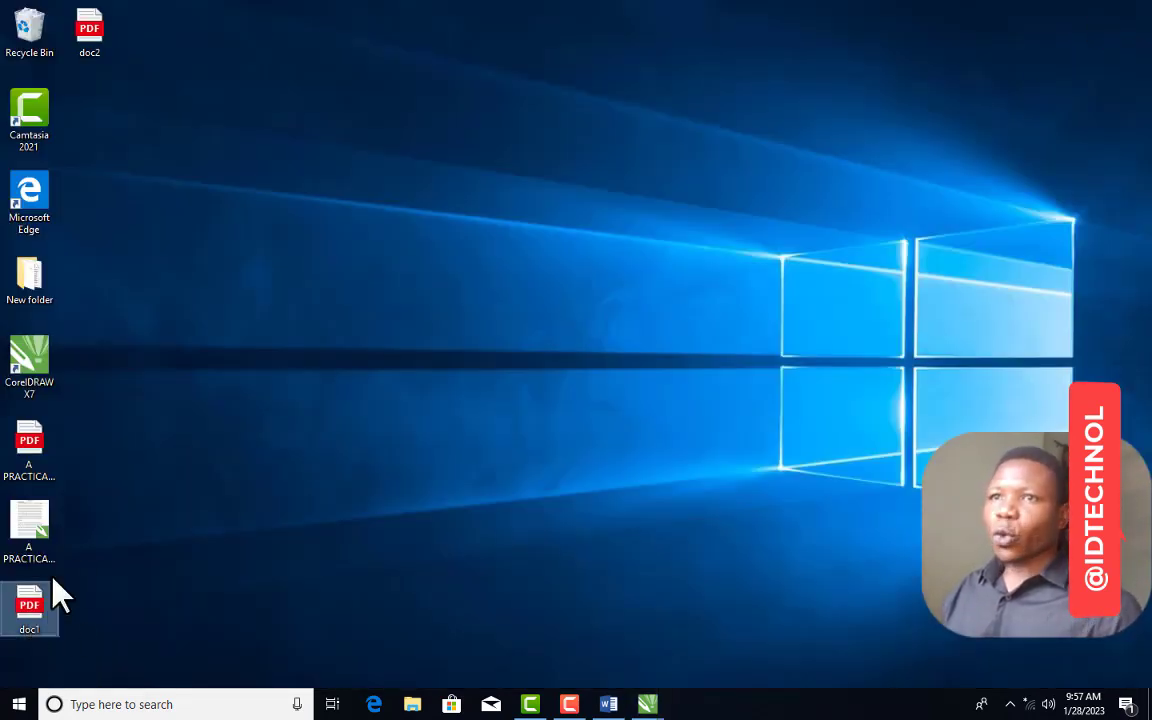
{"action": "left_click", "coordinate": [91, 38]}
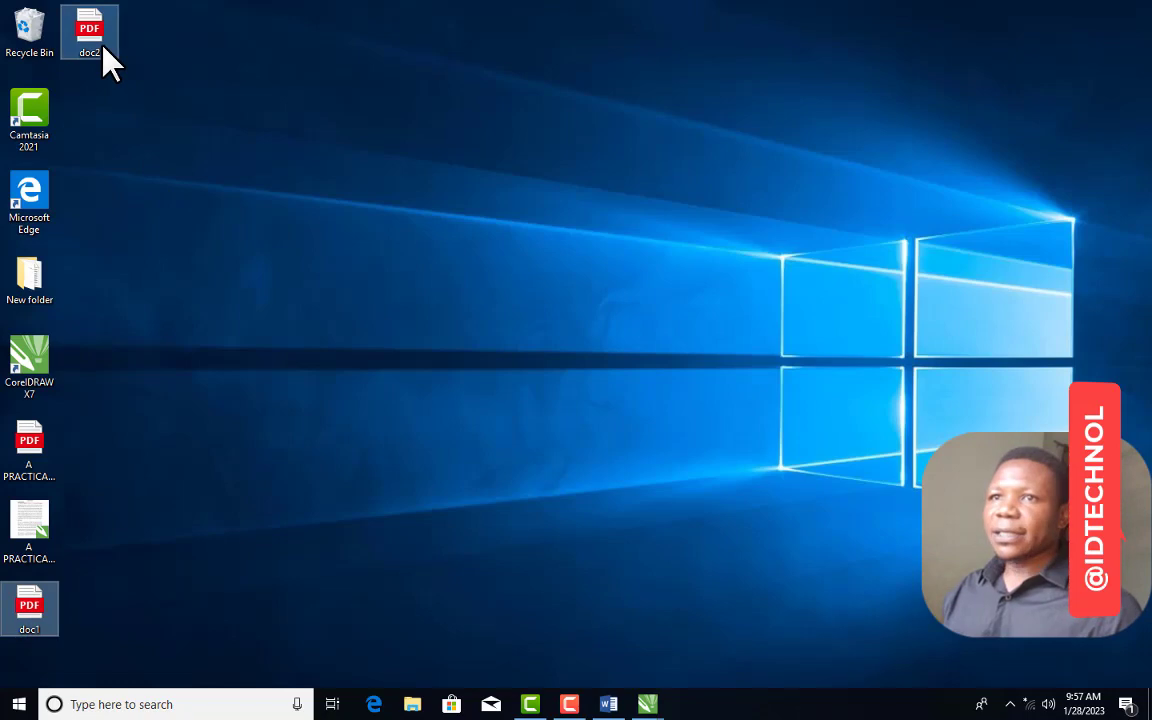
{"action": "double_click", "coordinate": [40, 612]}
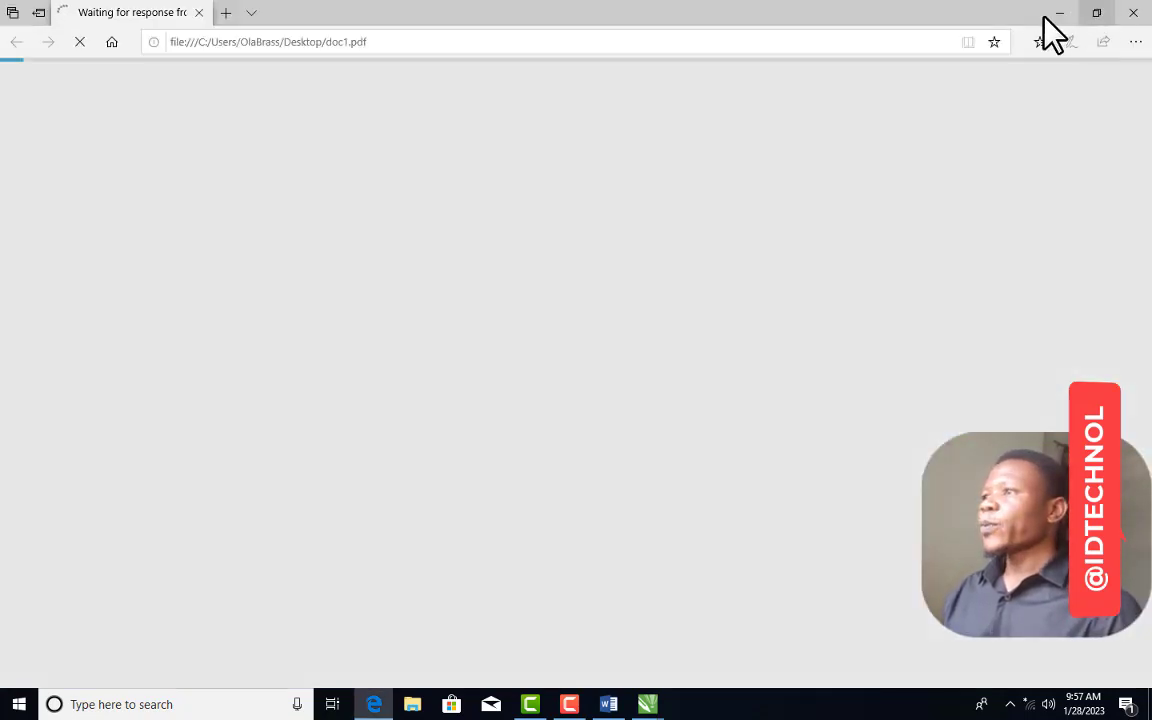
{"action": "left_click", "coordinate": [1059, 13]}
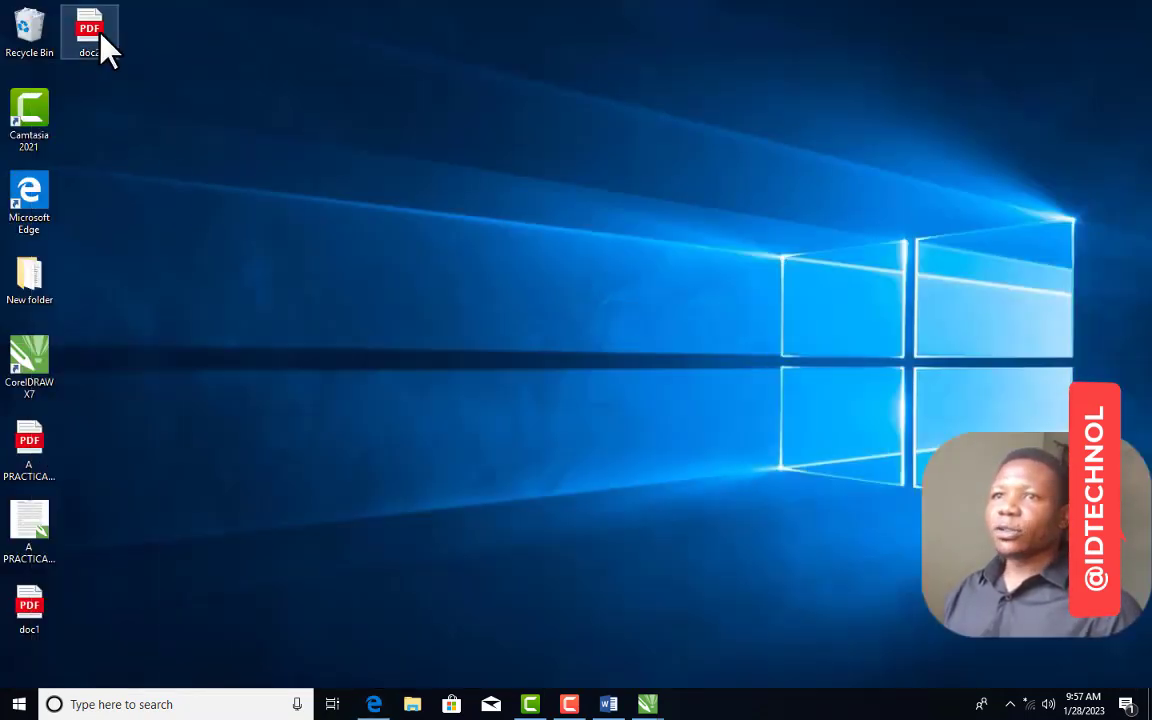
{"action": "double_click", "coordinate": [100, 35]}
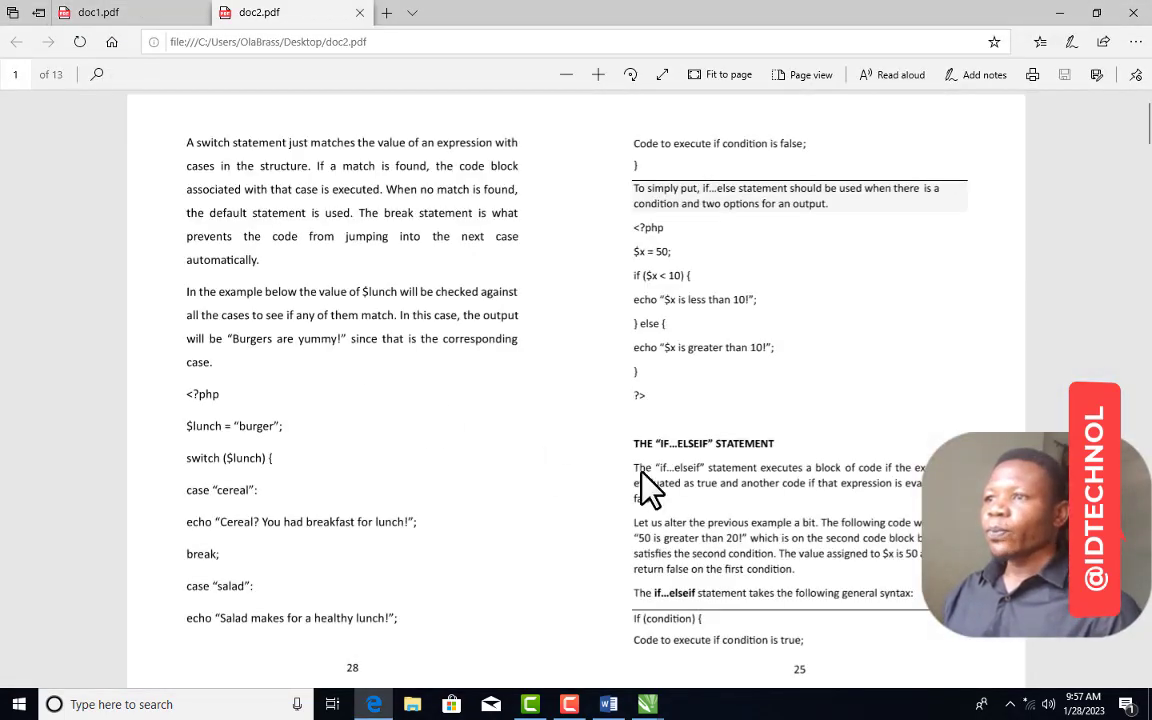
Look through the first four sheets of doc1.pdf to examine how the booklet page numbers are paired on the first side
{"action": "left_click", "coordinate": [130, 18]}
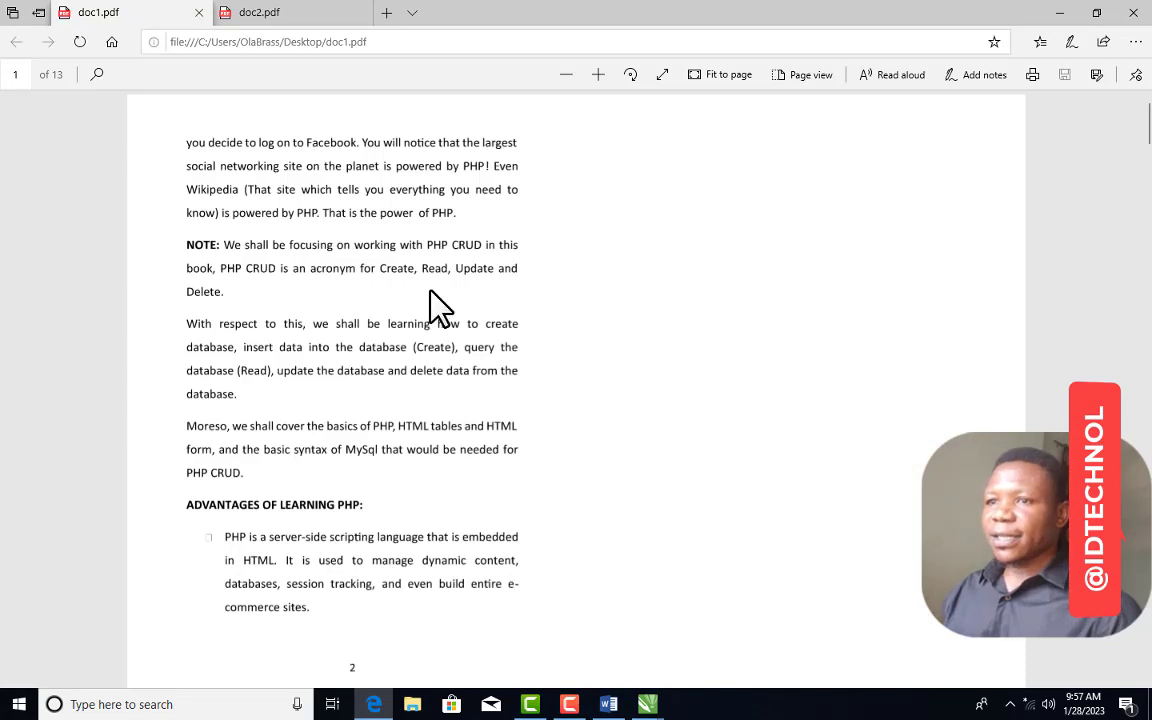
{"action": "scroll", "coordinate": [514, 370], "scroll_direction": "down", "scroll_amount": 3}
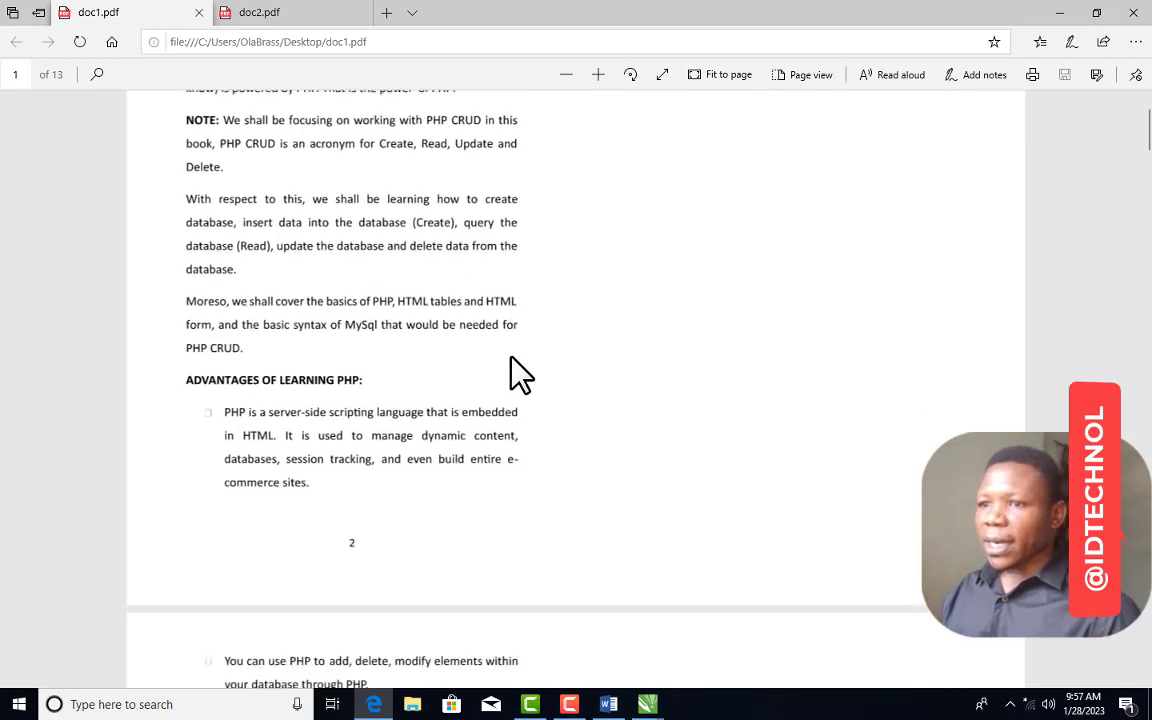
{"action": "scroll", "coordinate": [390, 487], "scroll_direction": "down", "scroll_amount": 15}
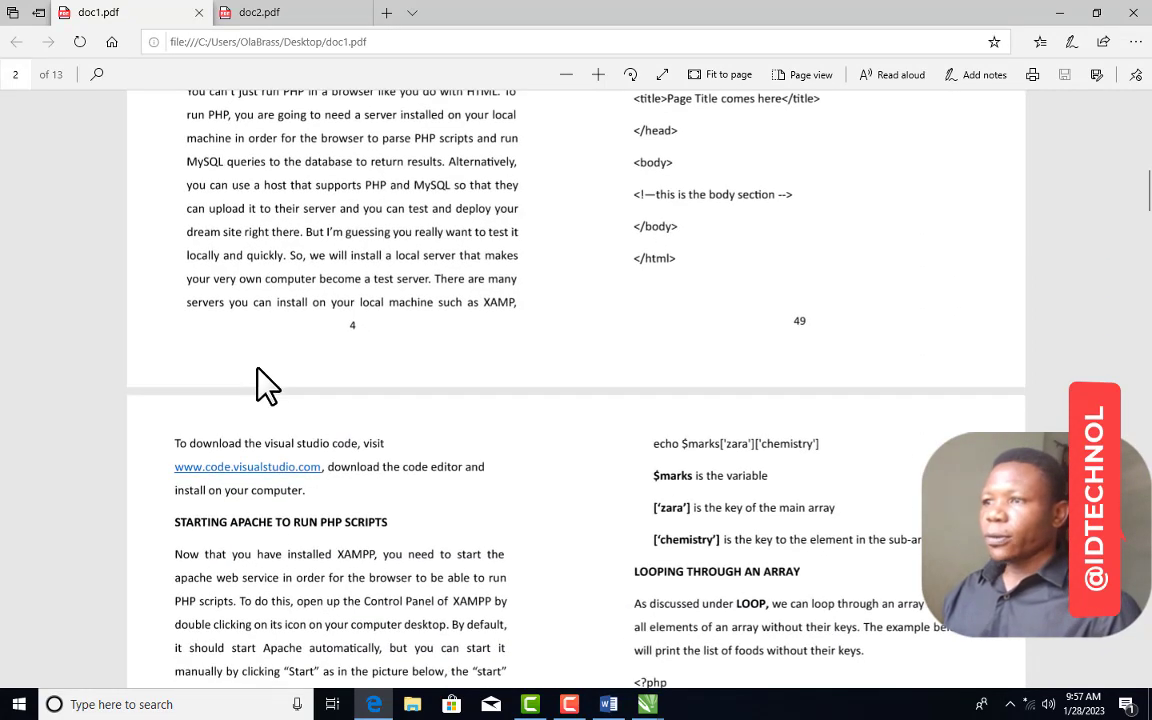
{"action": "scroll", "coordinate": [866, 365], "scroll_direction": "down", "scroll_amount": 7}
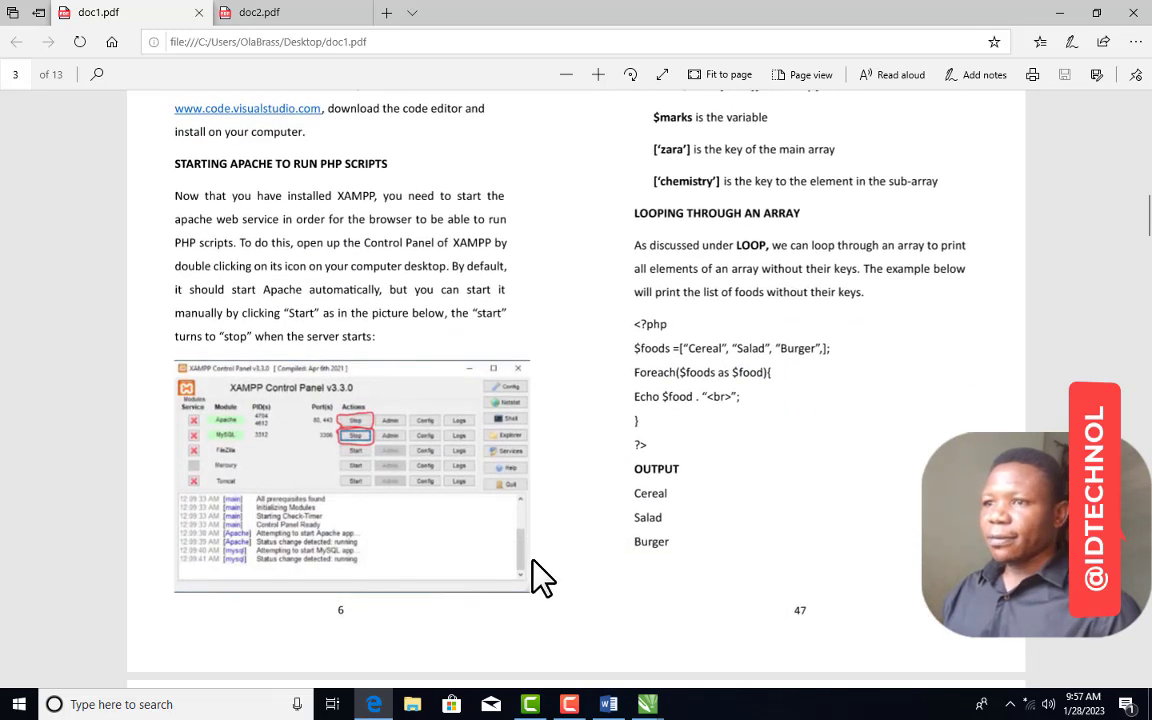
{"action": "scroll", "coordinate": [528, 475], "scroll_direction": "down", "scroll_amount": 2}
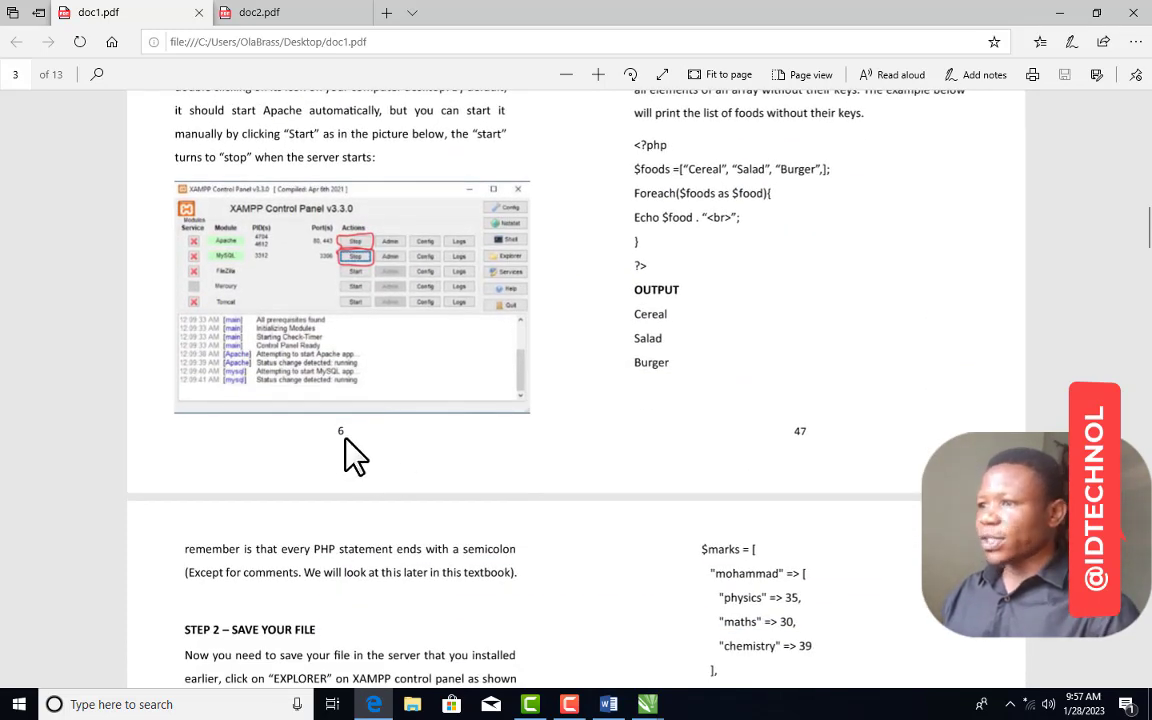
{"action": "scroll", "coordinate": [790, 460], "scroll_direction": "down", "scroll_amount": 10}
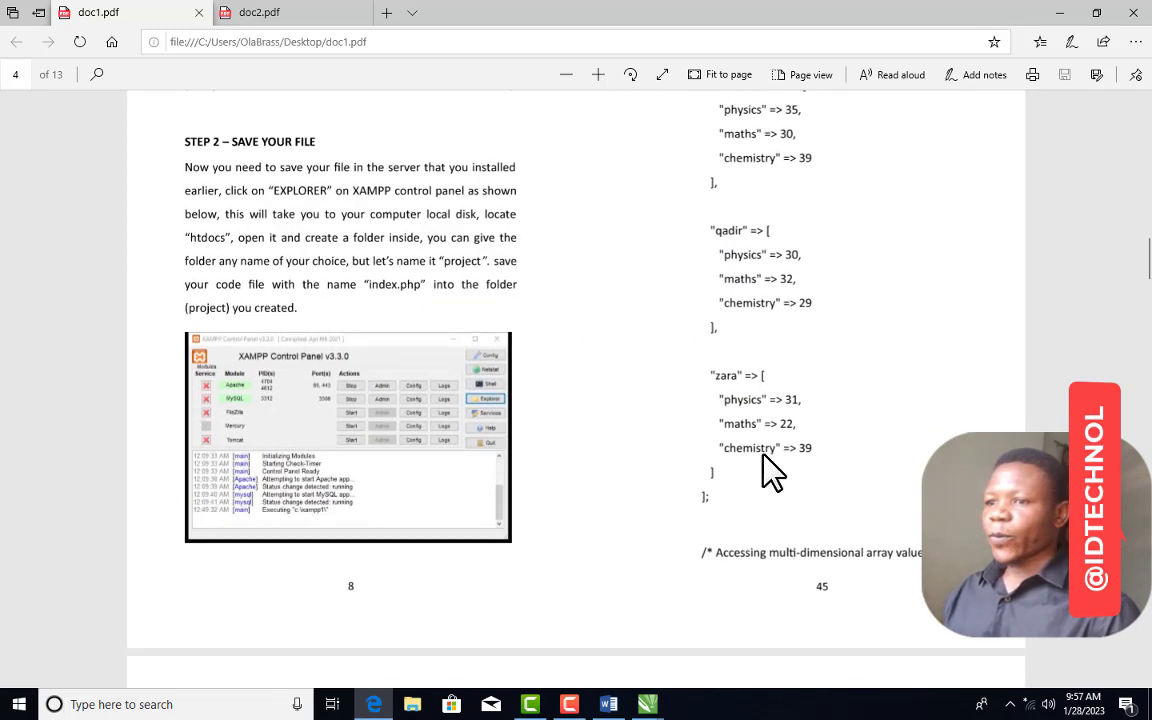
{"action": "scroll", "coordinate": [841, 470], "scroll_direction": "up", "scroll_amount": 7}
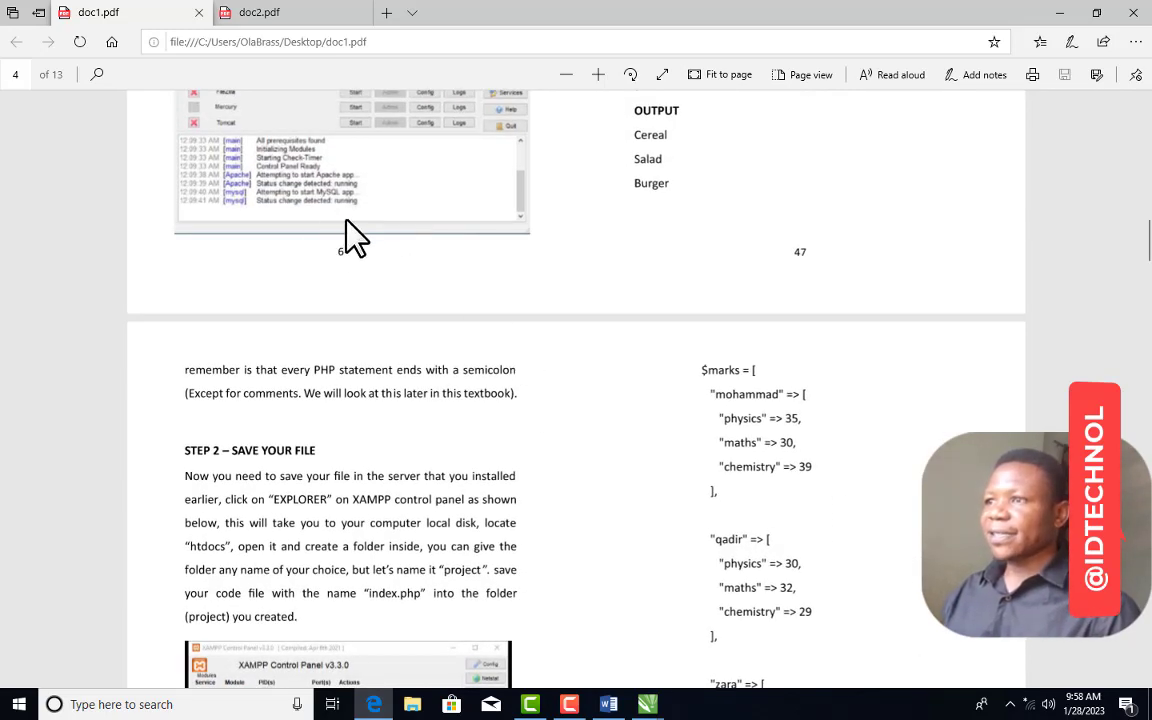
{"action": "scroll", "coordinate": [350, 232], "scroll_direction": "up", "scroll_amount": 3}
{"action": "scroll", "coordinate": [442, 355], "scroll_direction": "down", "scroll_amount": 7}
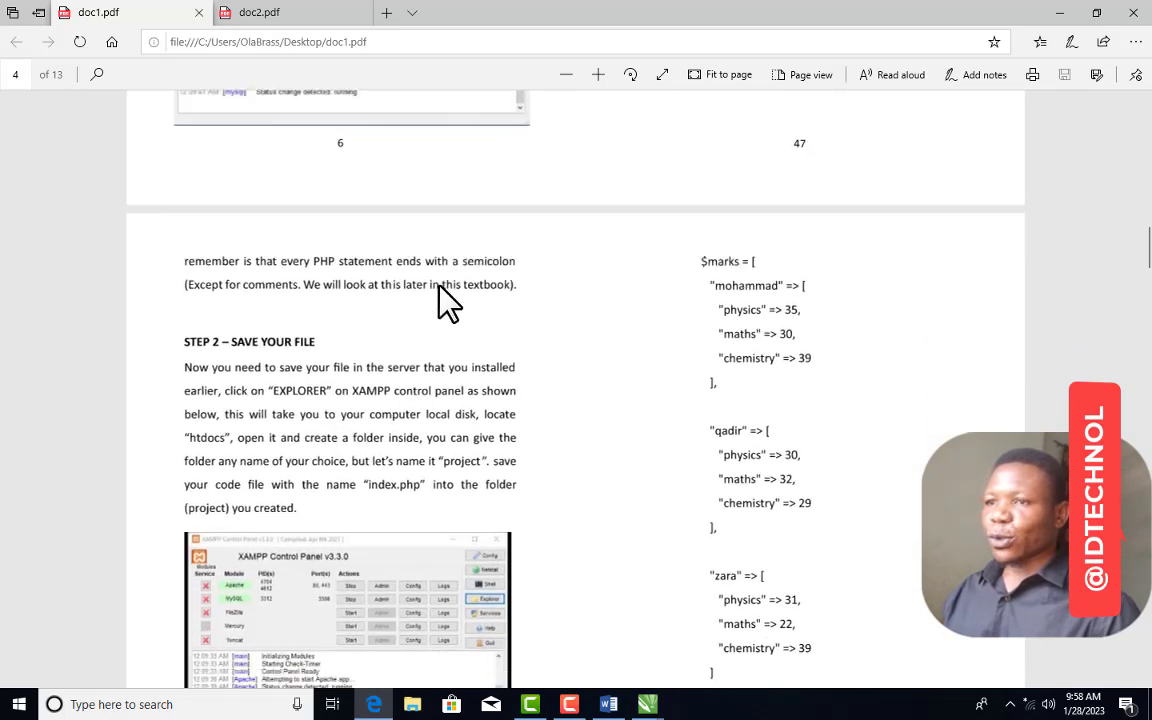
{"action": "scroll", "coordinate": [401, 538], "scroll_direction": "up", "scroll_amount": 6}
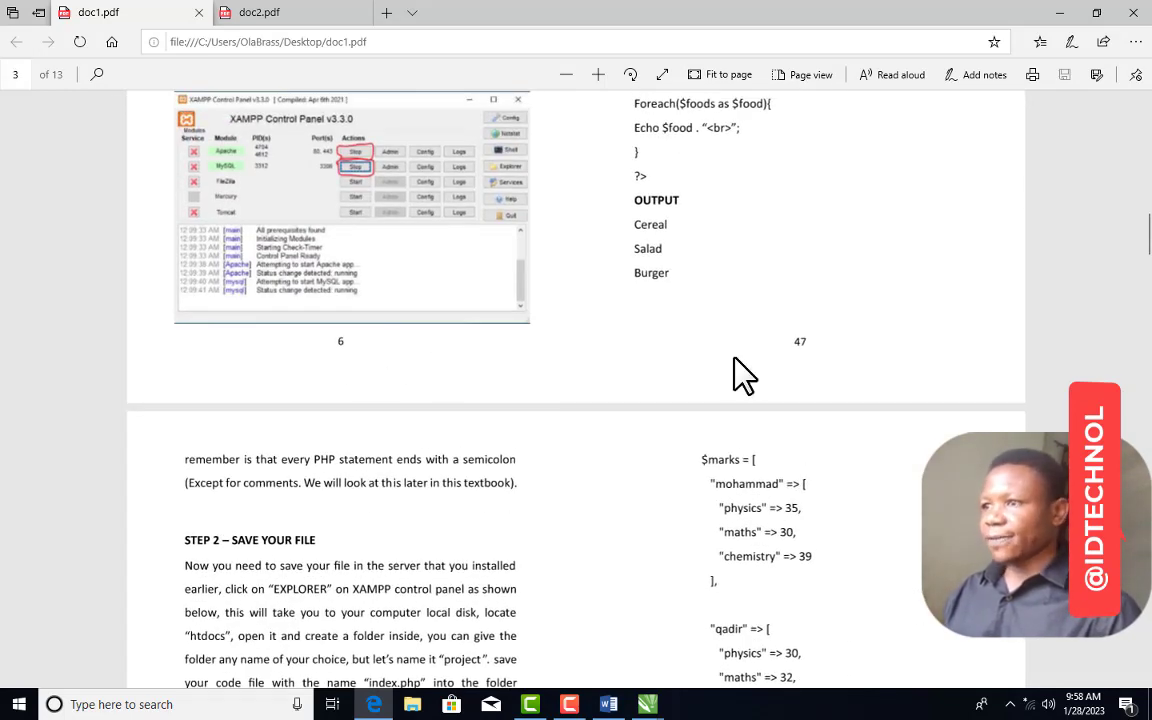
{"action": "scroll", "coordinate": [735, 358], "scroll_direction": "down", "scroll_amount": 7}
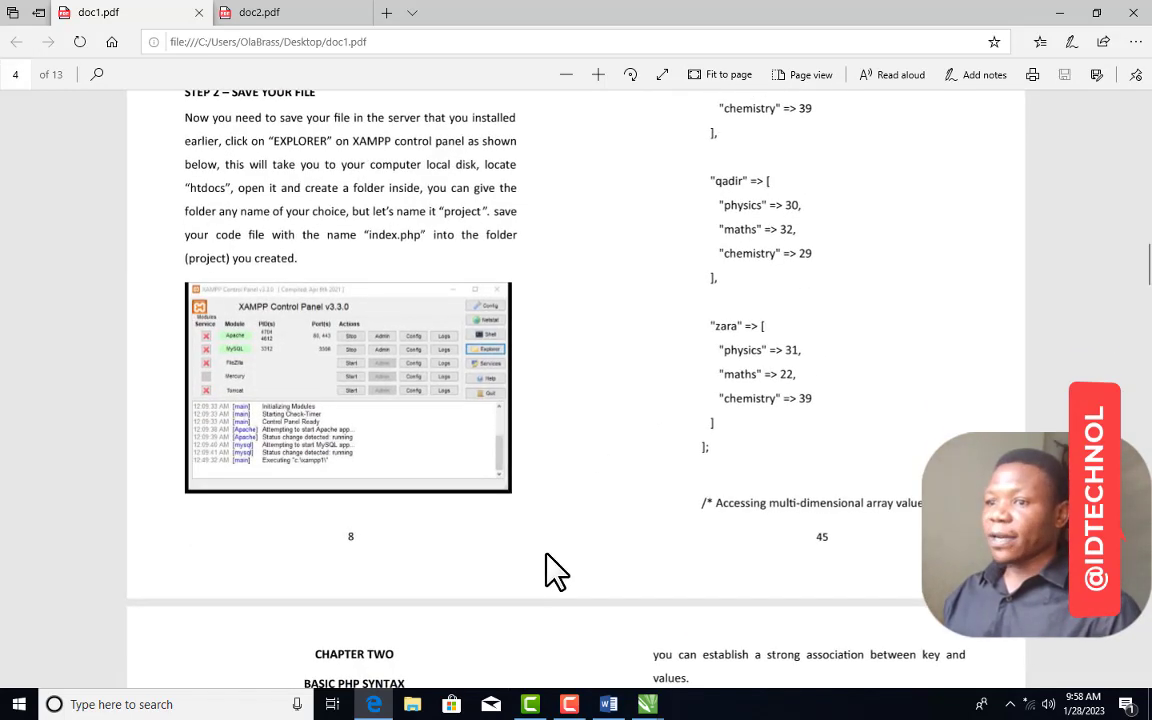
{"action": "scroll", "coordinate": [390, 520], "scroll_direction": "up", "scroll_amount": 4}
{"action": "scroll", "coordinate": [386, 545], "scroll_direction": "down", "scroll_amount": 4}
{"action": "scroll", "coordinate": [819, 532], "scroll_direction": "up", "scroll_amount": 5}
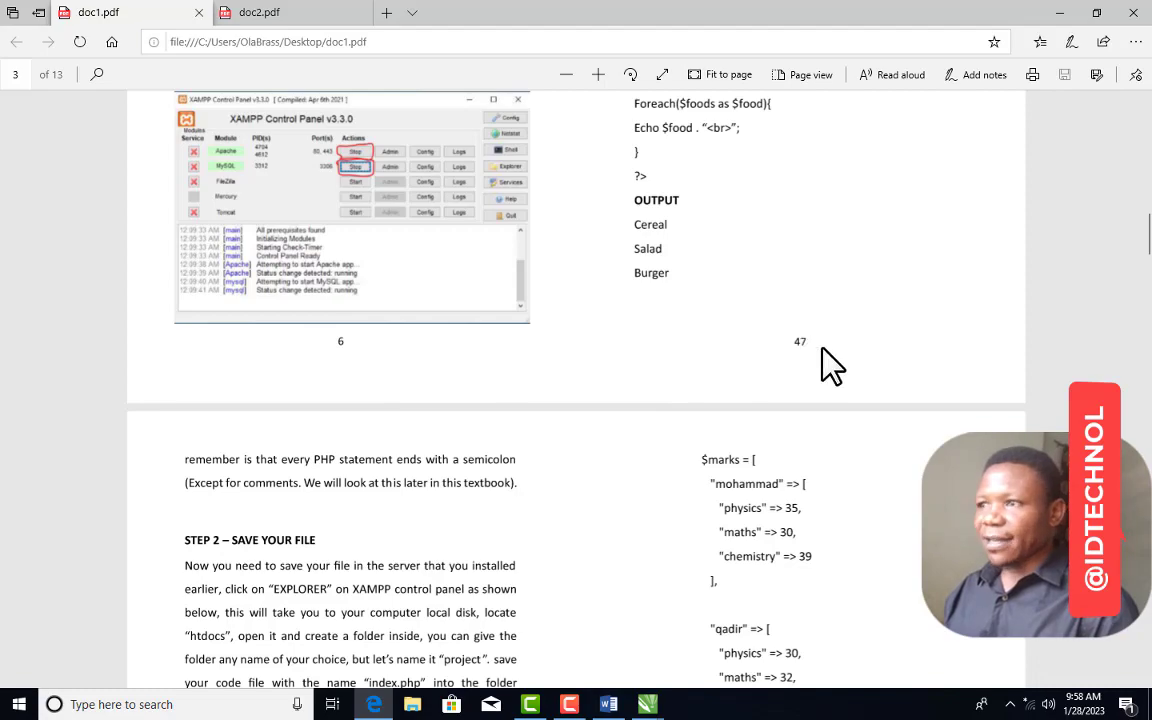
Look through doc2.pdf up to sheet 11 to examine the page numbers paired on the second side
{"action": "left_click", "coordinate": [305, 10]}
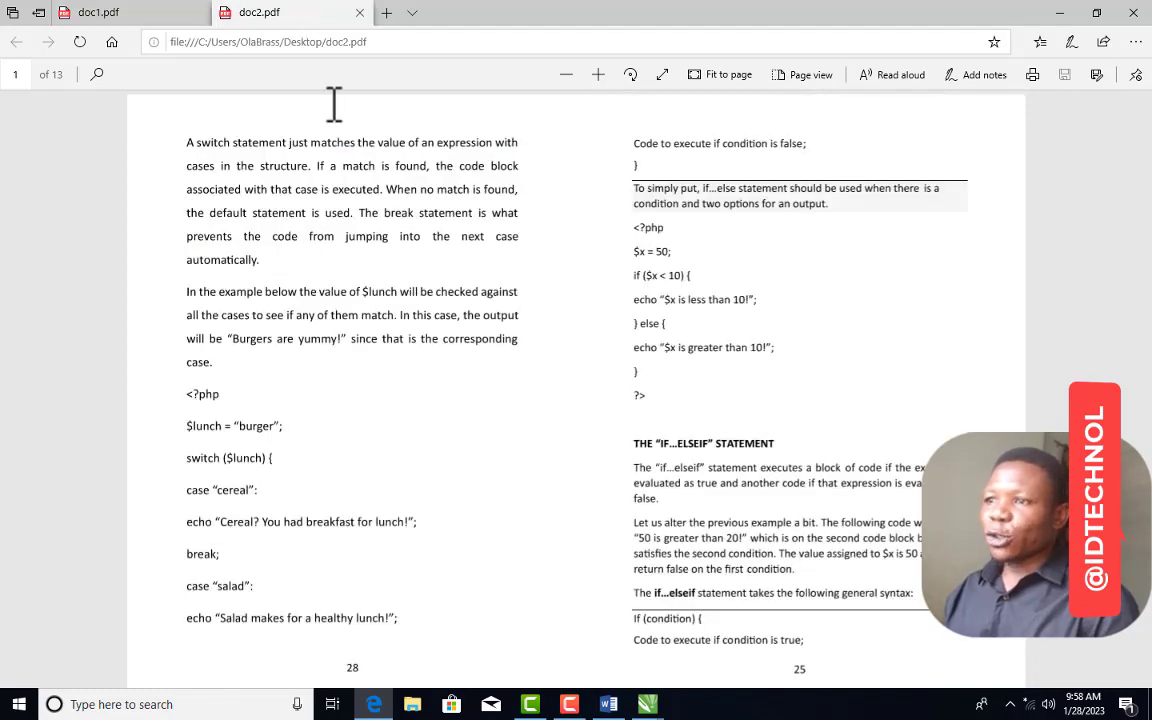
{"action": "scroll", "coordinate": [687, 398], "scroll_direction": "down", "scroll_amount": 2}
{"action": "scroll", "coordinate": [687, 398], "scroll_direction": "down", "scroll_amount": 10}
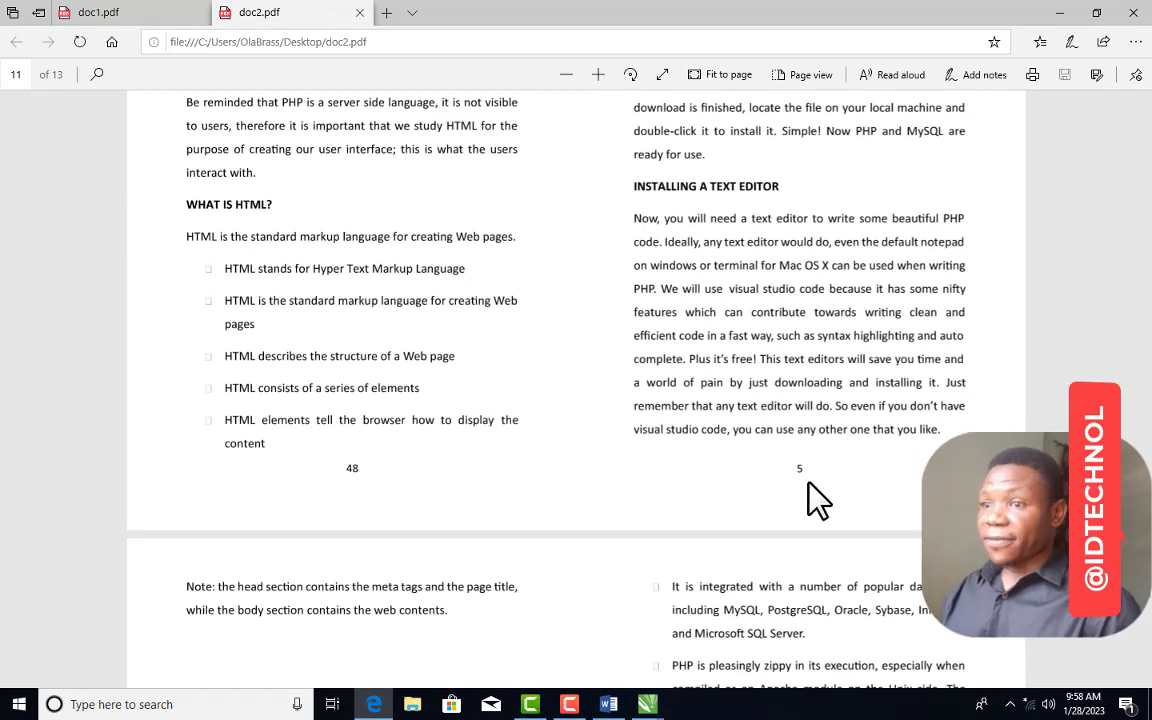
{"action": "scroll", "coordinate": [607, 442], "scroll_direction": "up", "scroll_amount": 1}
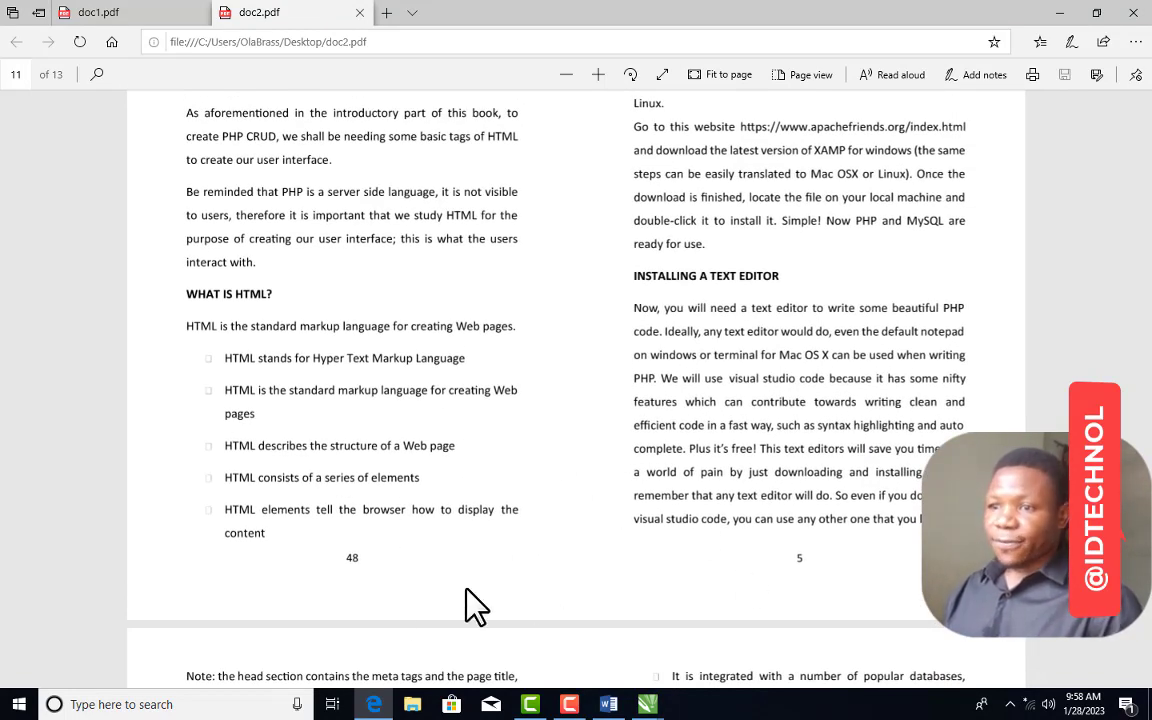
Switch between doc1.pdf and doc2.pdf to compare the front sheets, including the first sheet of doc1, with the back sheets
{"action": "left_click", "coordinate": [145, 15]}
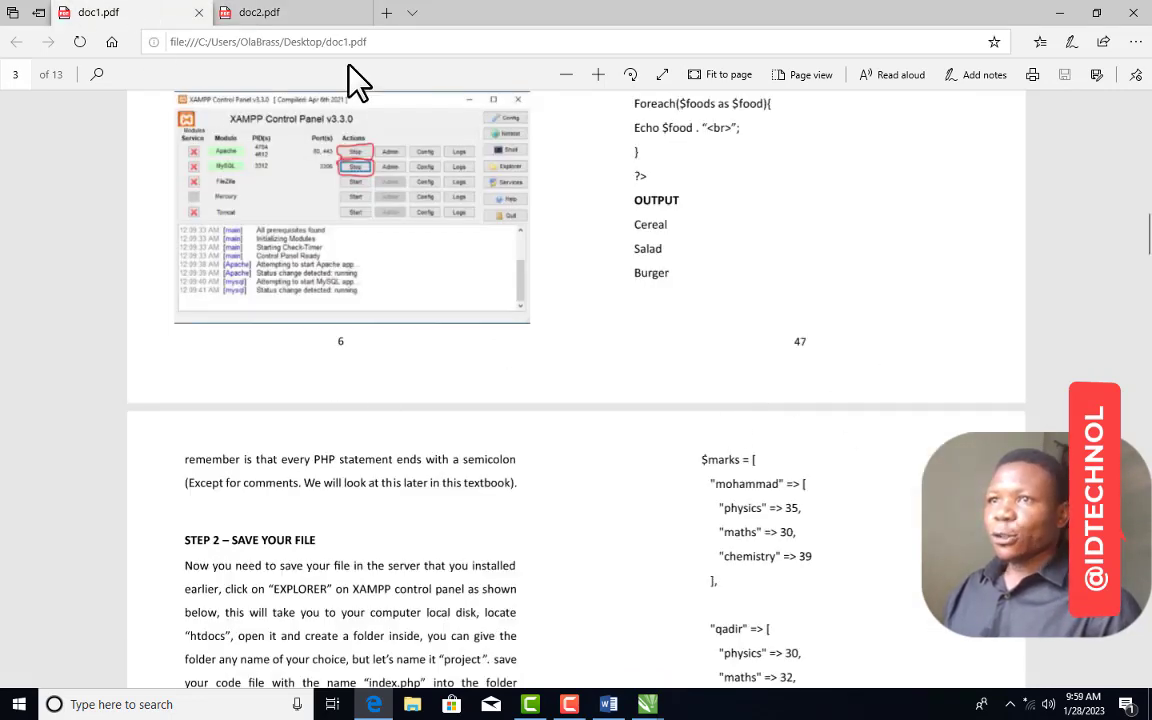
{"action": "left_click", "coordinate": [290, 14]}
{"action": "left_click", "coordinate": [100, 13]}
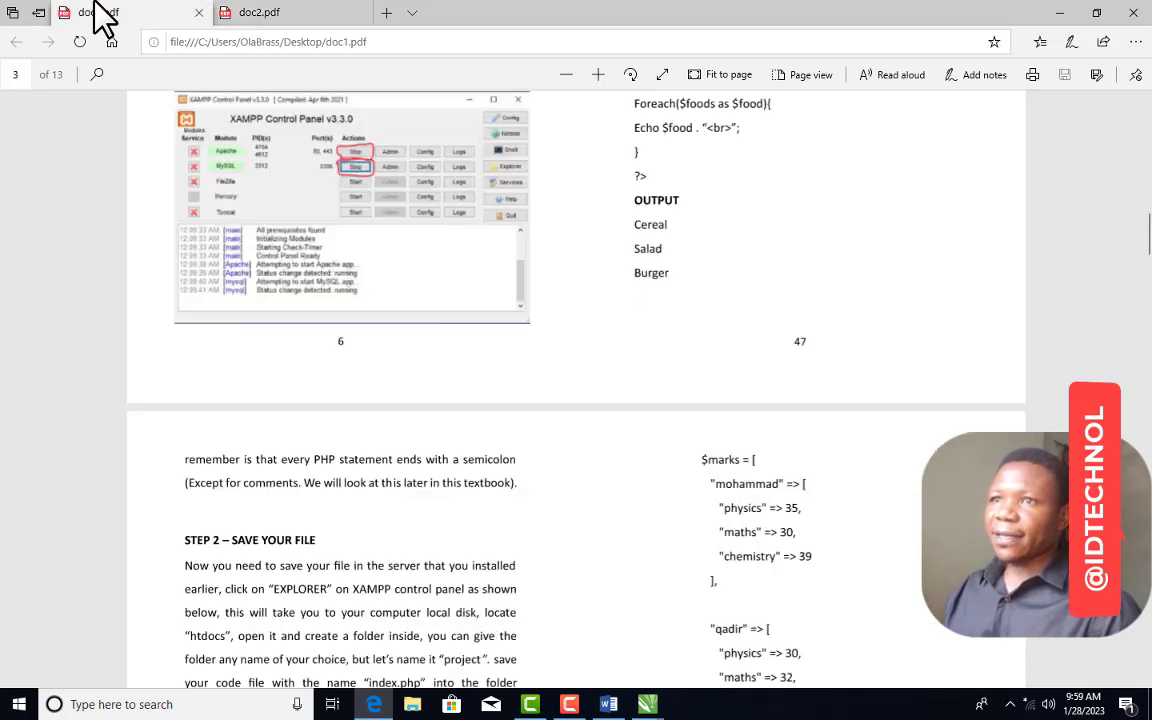
{"action": "scroll", "coordinate": [757, 490], "scroll_direction": "up", "scroll_amount": 15}
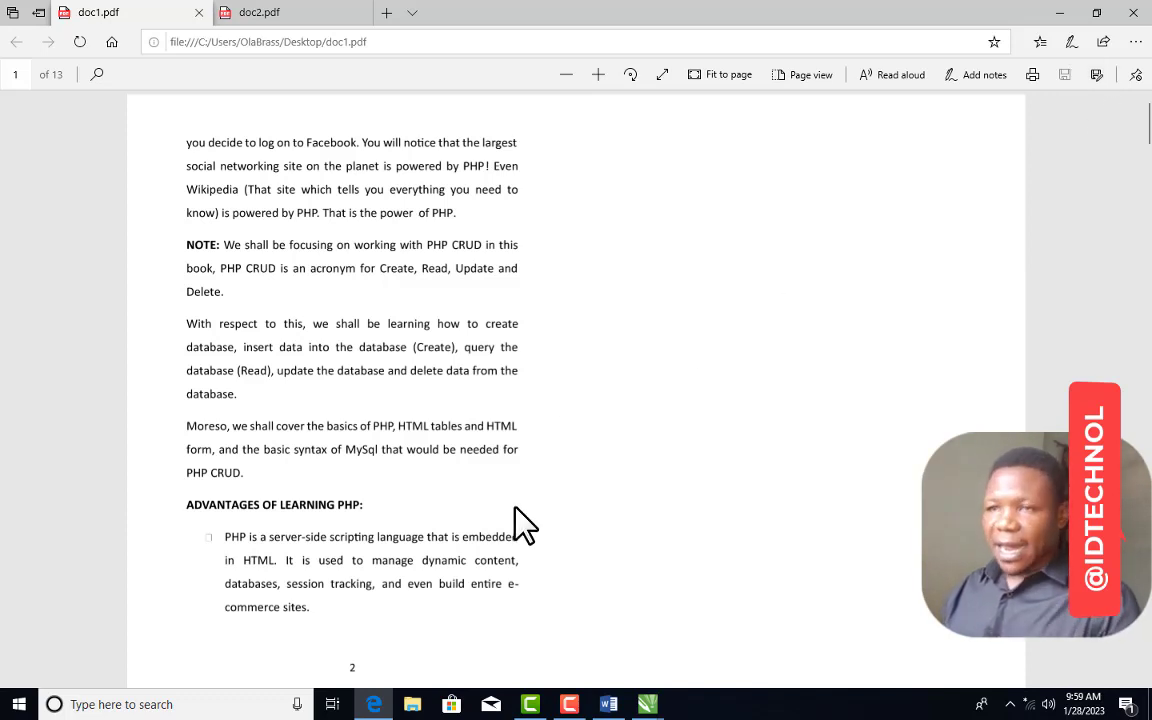
{"action": "left_click", "coordinate": [285, 22]}
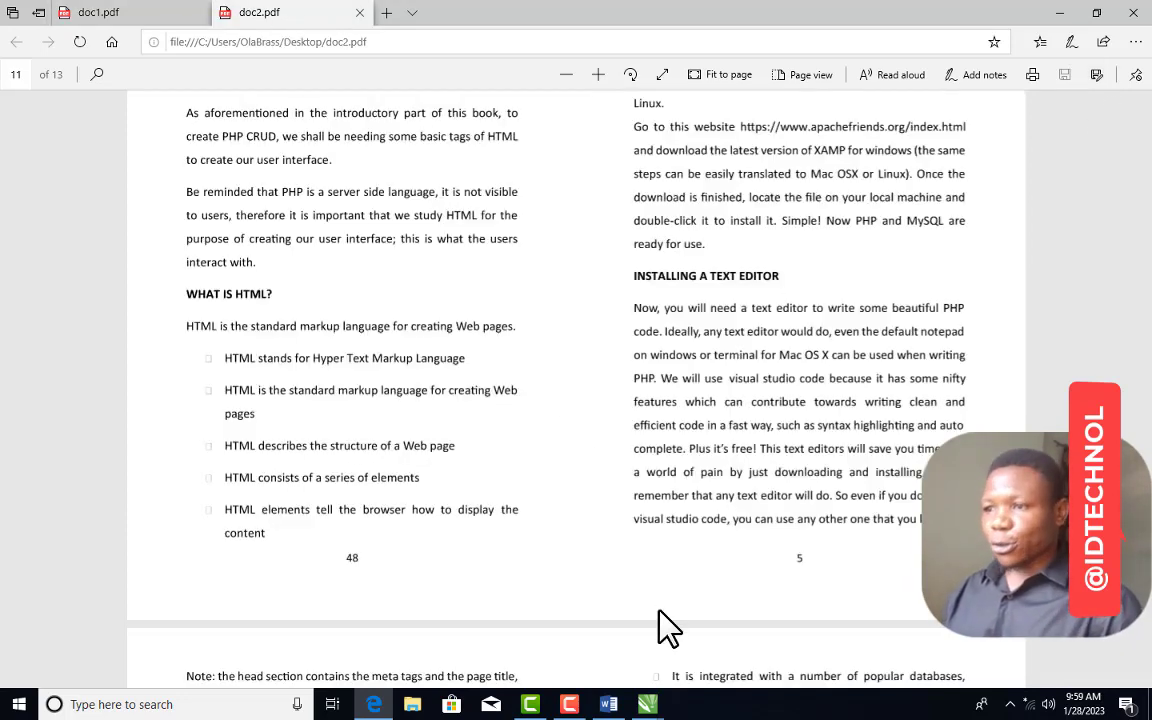